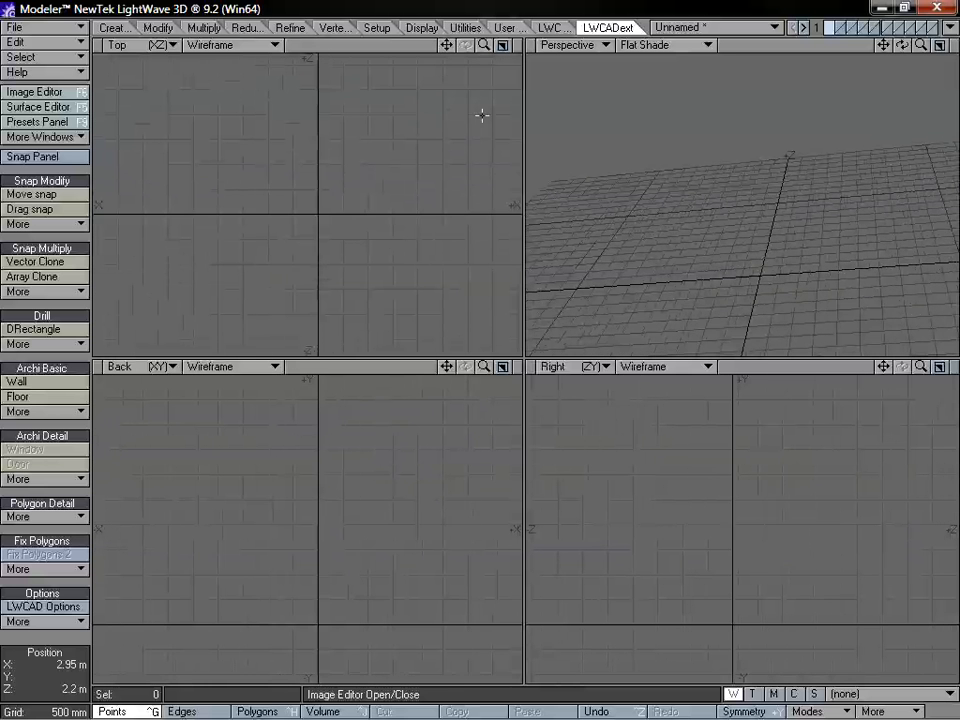
# Step: Create a flat box around the origin, about 4.4 m wide and 180 mm high, with the Box tool
pyautogui.moveTo(446, 366); pyautogui.dragTo(441, 289)
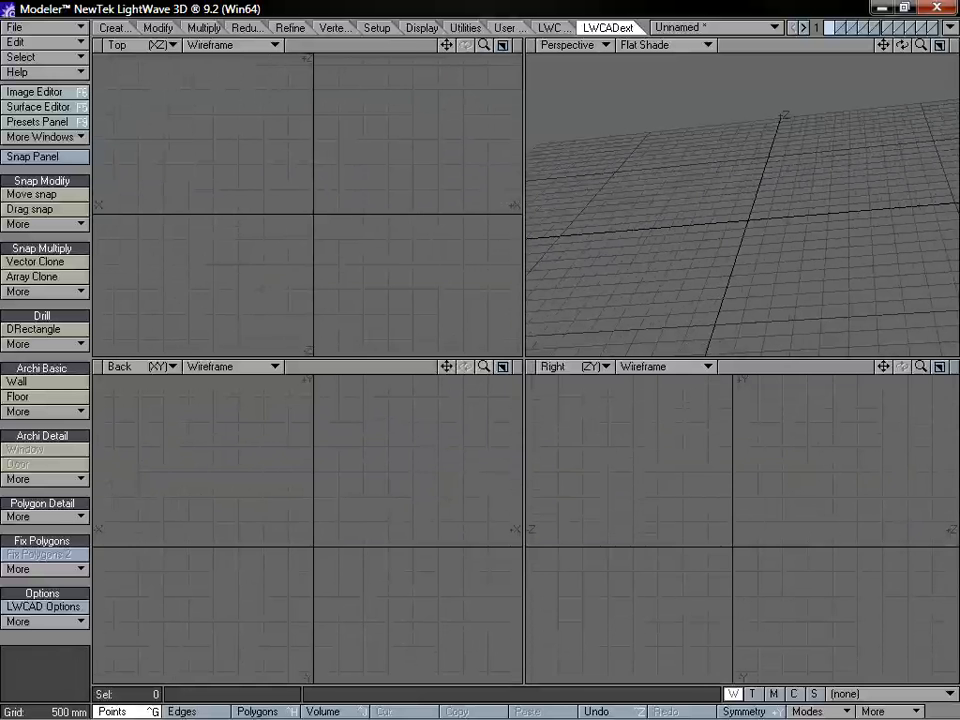
pyautogui.moveTo(484, 367); pyautogui.dragTo(507, 367)
pyautogui.moveTo(446, 367)
pyautogui.mouseDown()
pyautogui.moveTo(449, 410)
pyautogui.moveTo(446, 367)
pyautogui.mouseUp()
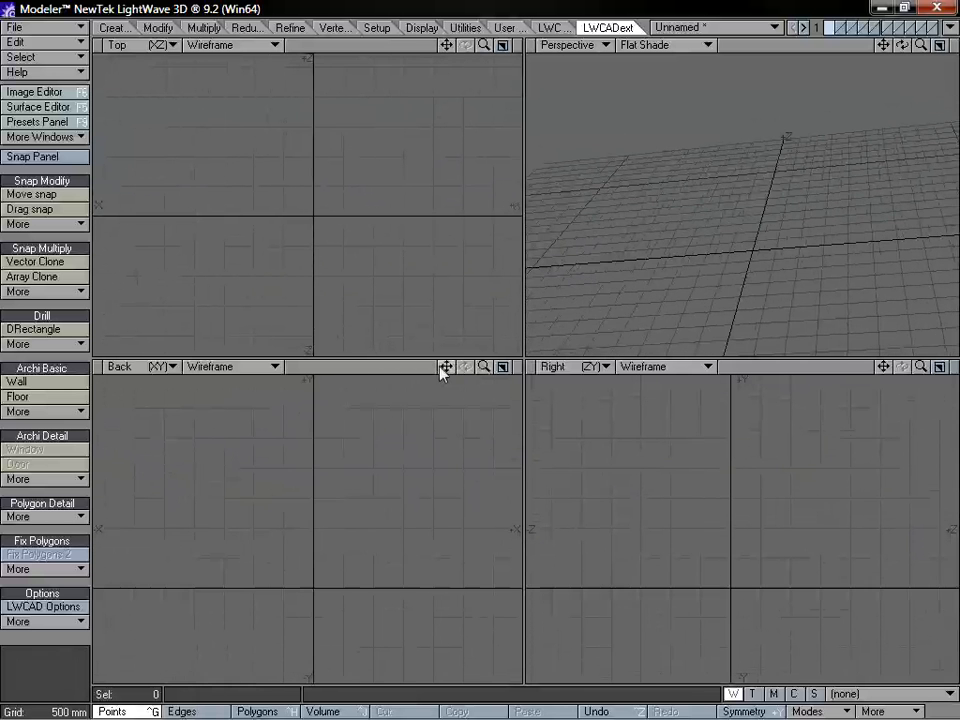
pyautogui.click(112, 27)
pyautogui.click(20, 174)
pyautogui.moveTo(182, 138); pyautogui.dragTo(444, 317)
pyautogui.moveTo(332, 525); pyautogui.dragTo(320, 538)
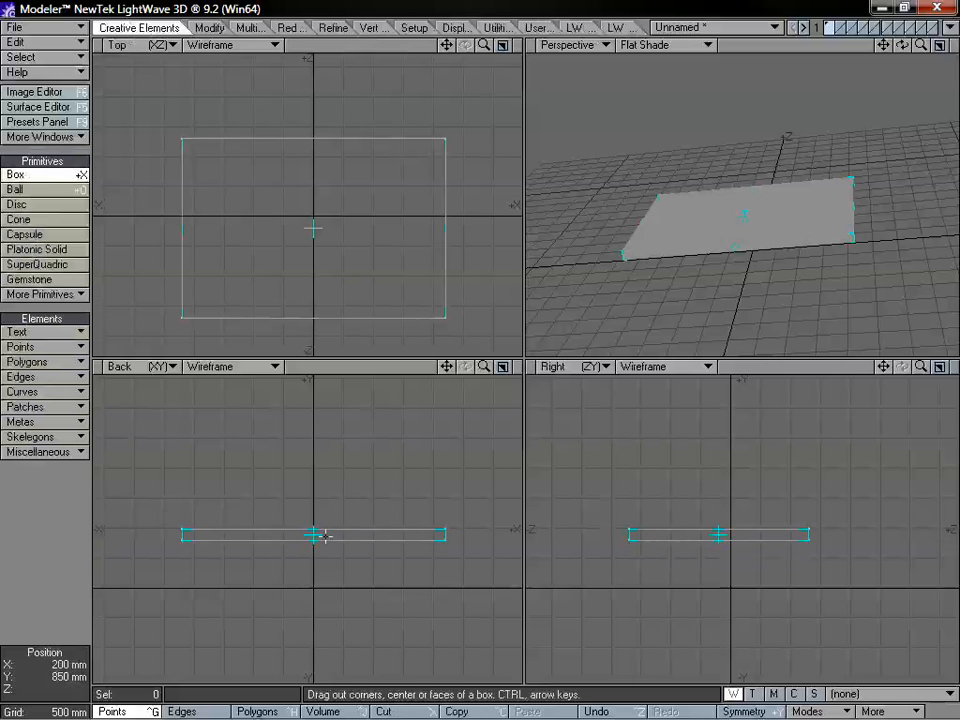
pyautogui.press('Return')
# Step: Vector Clone the box from its lower right corner straight up to the upper corner, giving a Y offset of 180.4315 mm
pyautogui.click(615, 27)
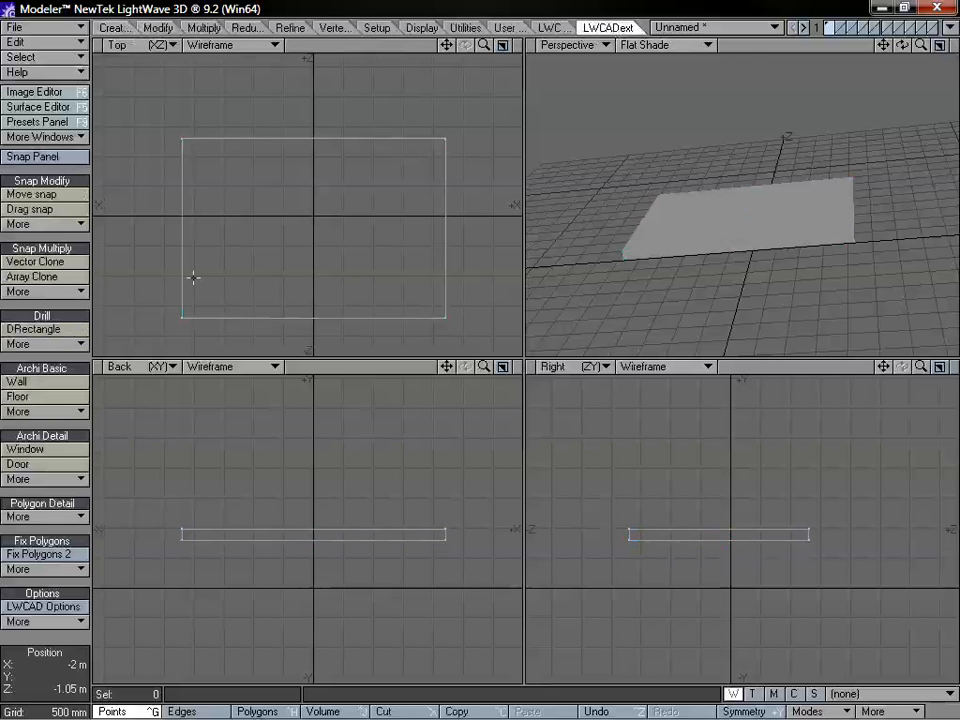
pyautogui.click(35, 261)
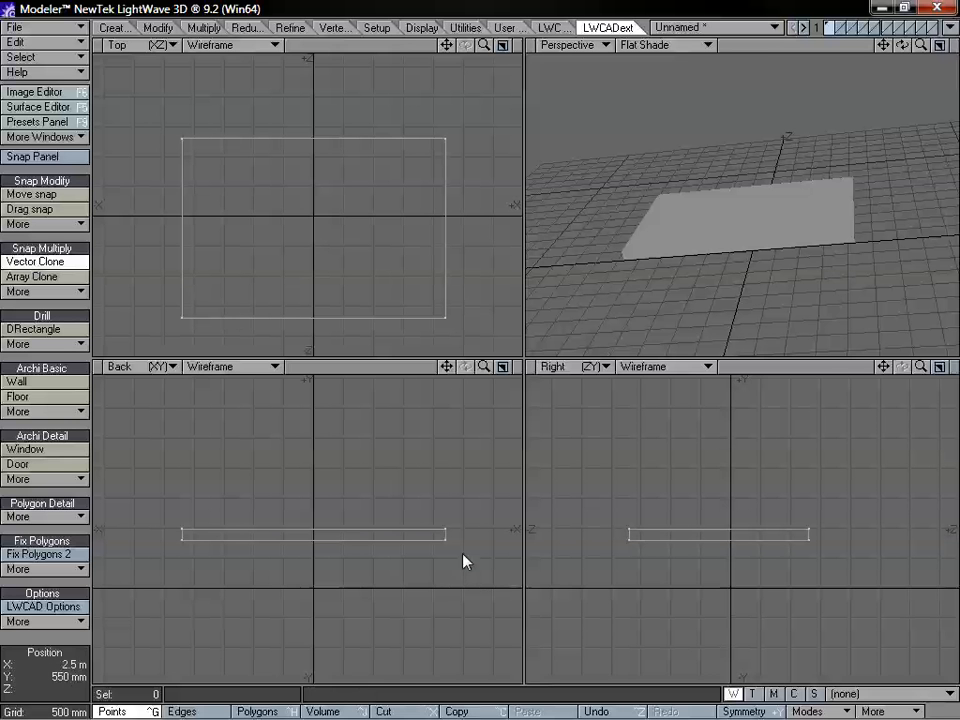
pyautogui.press('n')
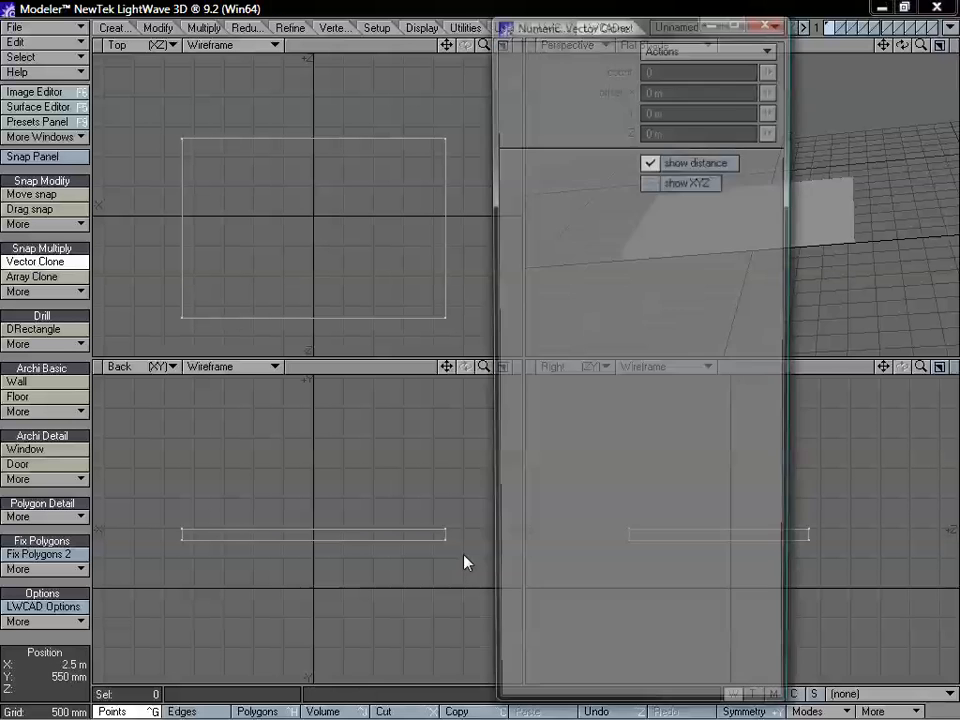
pyautogui.moveTo(621, 25)
pyautogui.mouseDown()
pyautogui.moveTo(698, 14)
pyautogui.moveTo(702, 423)
pyautogui.moveTo(711, 348)
pyautogui.moveTo(680, 400)
pyautogui.mouseUp()
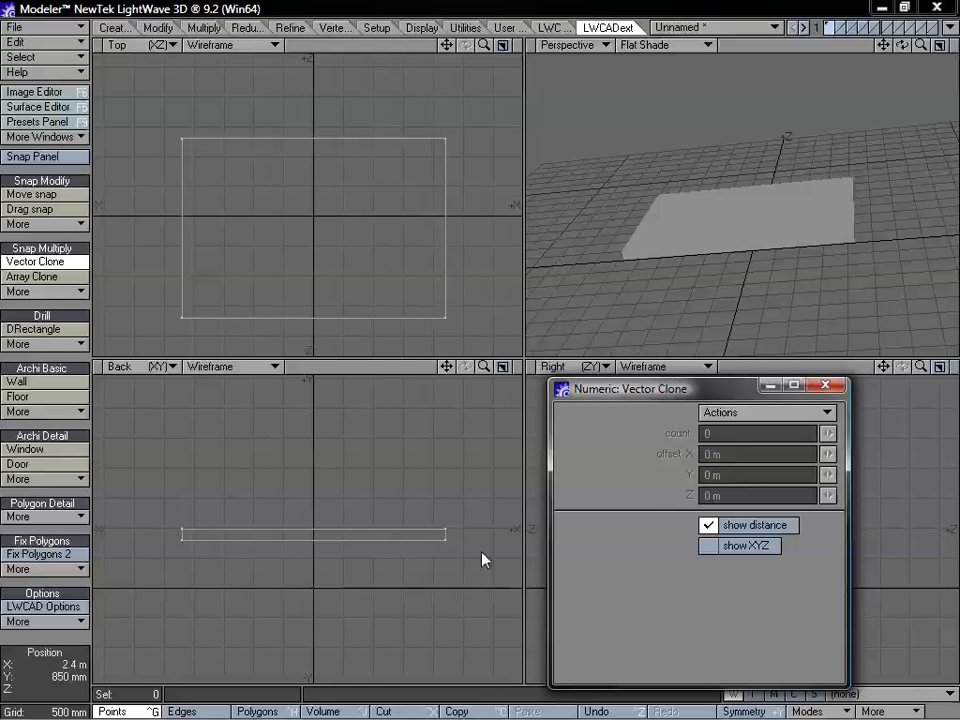
pyautogui.click(447, 548)
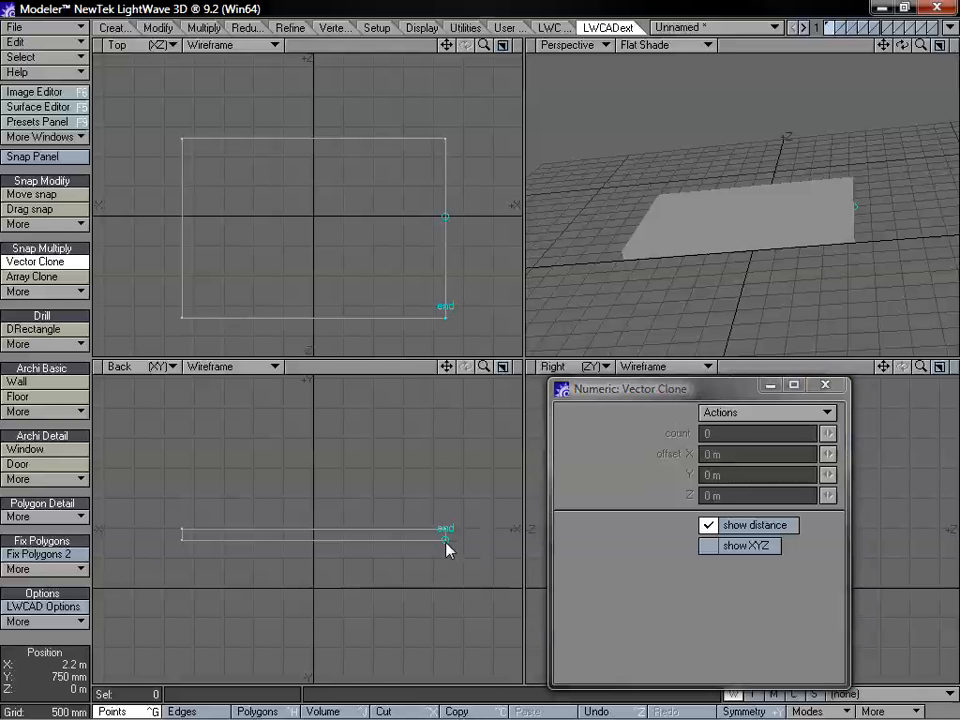
pyautogui.moveTo(447, 548); pyautogui.dragTo(454, 531)
pyautogui.click(455, 519)
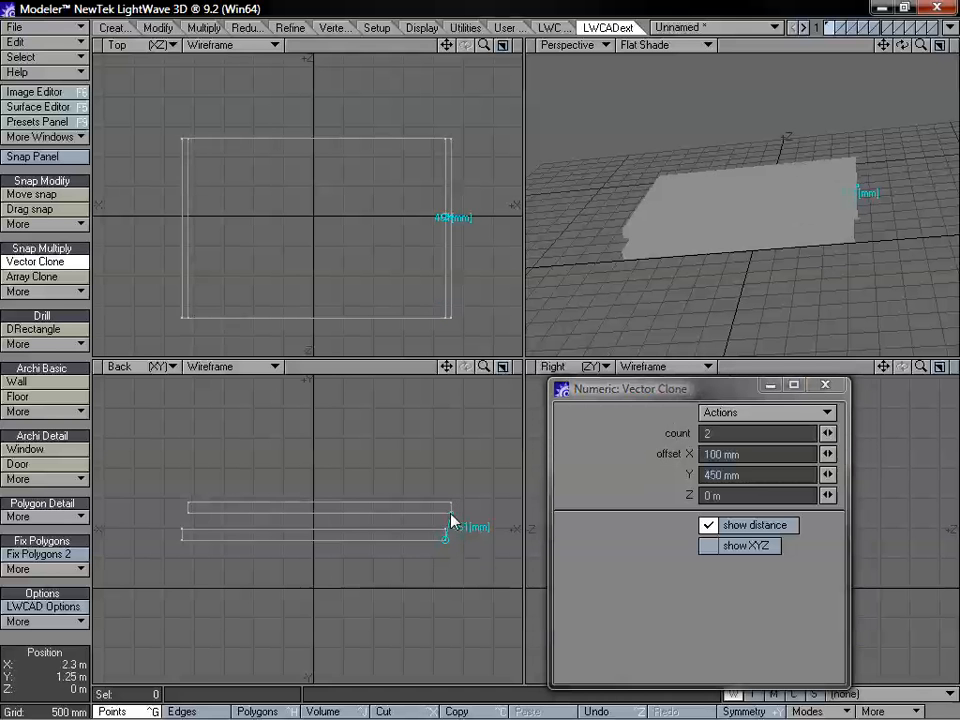
pyautogui.moveTo(452, 520)
pyautogui.mouseDown()
pyautogui.moveTo(461, 516)
pyautogui.moveTo(448, 467)
pyautogui.moveTo(455, 497)
pyautogui.moveTo(450, 412)
pyautogui.moveTo(450, 493)
pyautogui.moveTo(489, 456)
pyautogui.moveTo(358, 465)
pyautogui.moveTo(367, 453)
pyautogui.moveTo(431, 499)
pyautogui.moveTo(442, 464)
pyautogui.moveTo(452, 464)
pyautogui.moveTo(446, 533)
pyautogui.mouseUp()
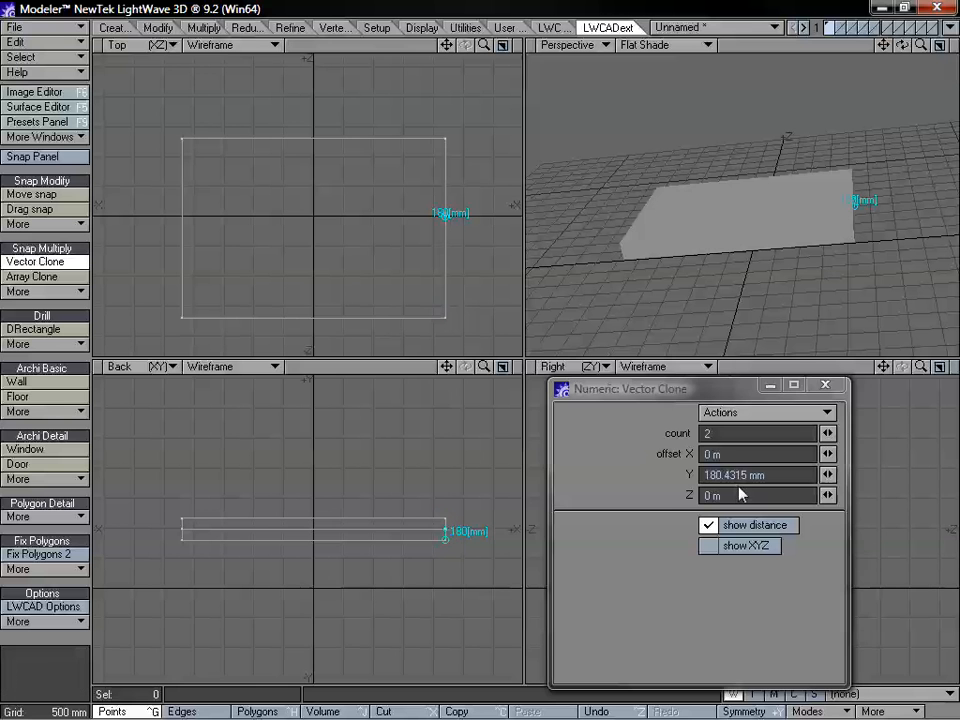
# Step: Raise the clone count to 10 and re-snap the vector's end to the box's upper corner in the Back view
pyautogui.moveTo(828, 434)
pyautogui.mouseDown()
pyautogui.moveTo(852, 434)
pyautogui.moveTo(148, 148)
pyautogui.mouseUp()
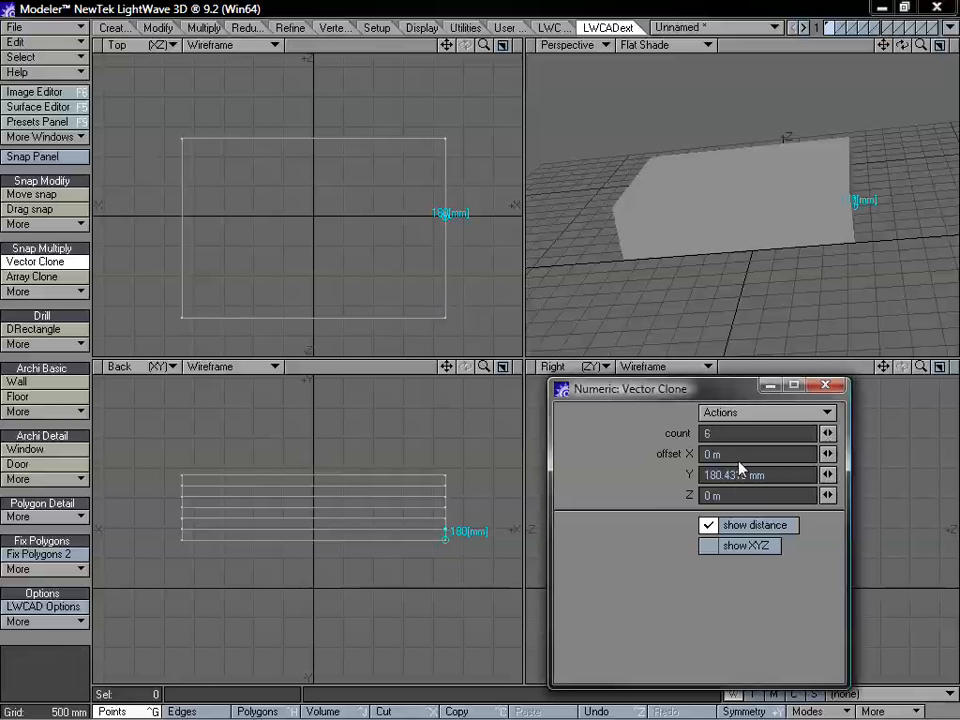
pyautogui.moveTo(828, 434)
pyautogui.mouseDown()
pyautogui.moveTo(831, 442)
pyautogui.moveTo(818, 434)
pyautogui.mouseUp()
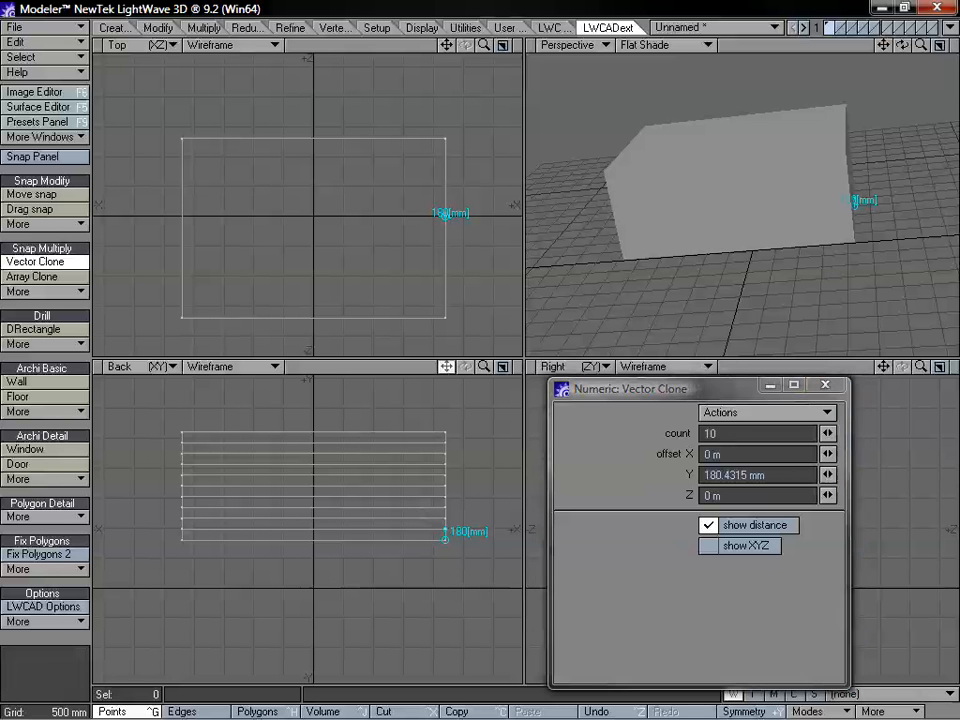
pyautogui.moveTo(446, 366); pyautogui.dragTo(443, 400)
pyautogui.moveTo(484, 363); pyautogui.dragTo(517, 363)
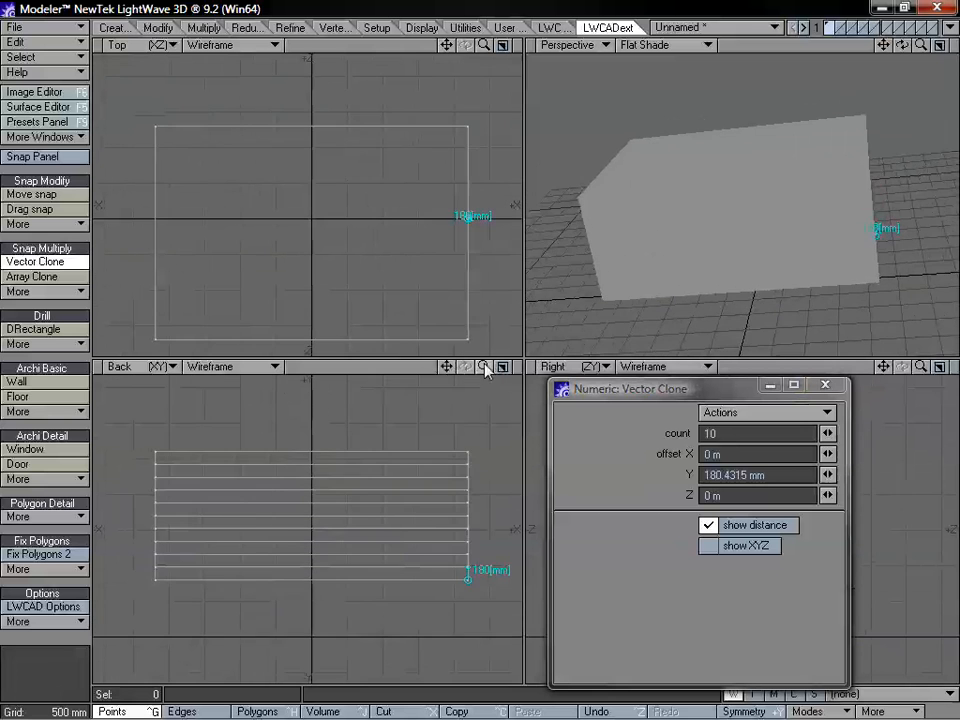
pyautogui.moveTo(446, 366); pyautogui.dragTo(470, 363)
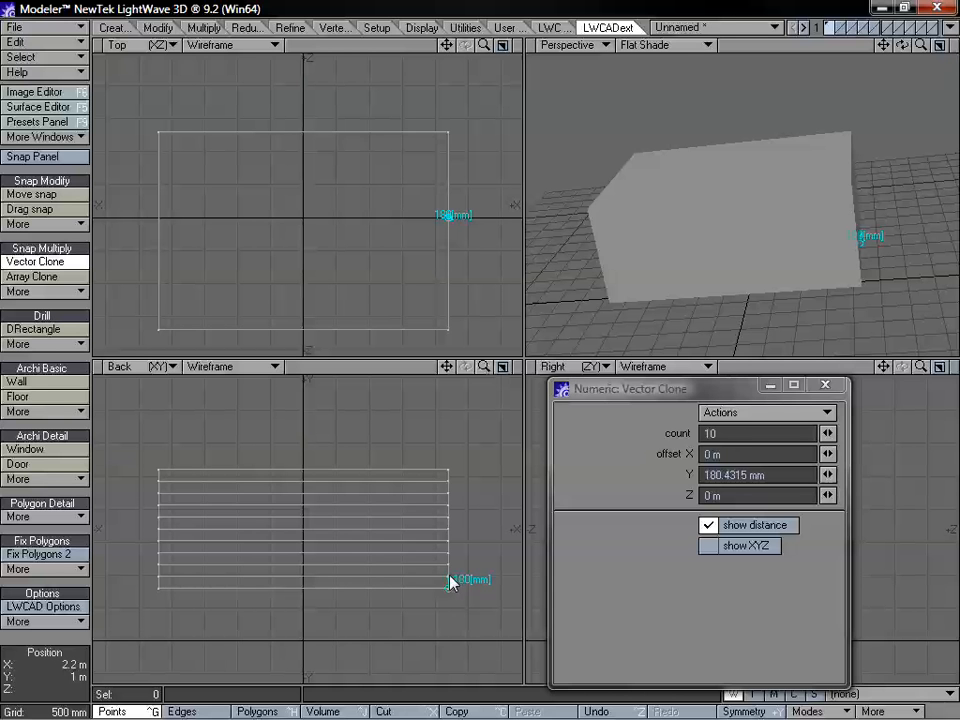
pyautogui.moveTo(450, 561)
pyautogui.mouseDown()
pyautogui.moveTo(448, 508)
pyautogui.moveTo(449, 573)
pyautogui.moveTo(448, 528)
pyautogui.moveTo(483, 551)
pyautogui.moveTo(463, 585)
pyautogui.moveTo(478, 581)
pyautogui.moveTo(449, 577)
pyautogui.mouseUp()
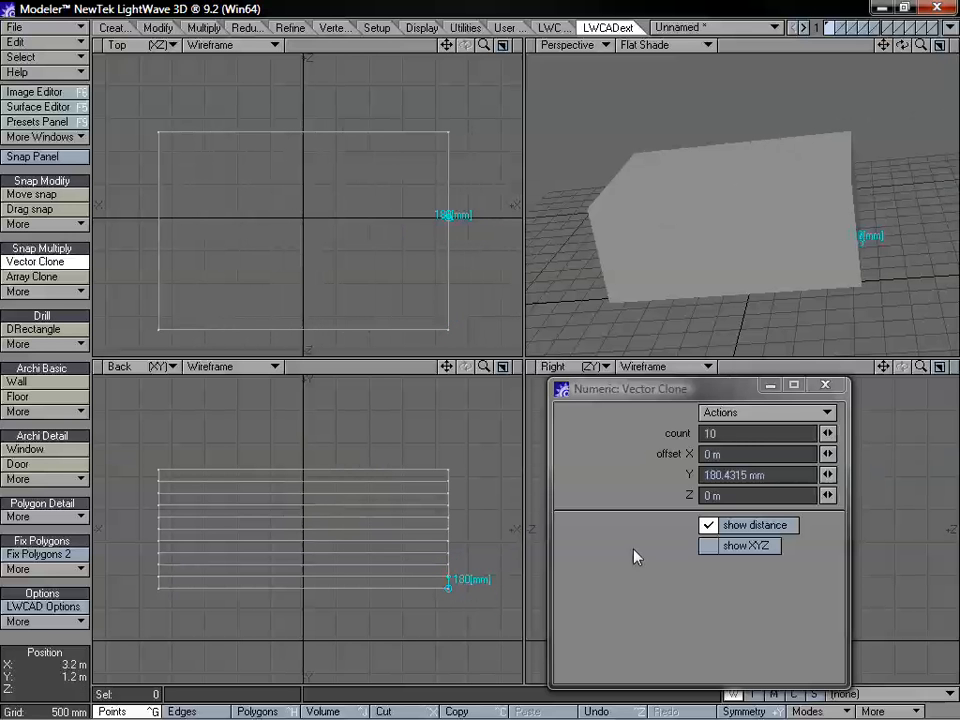
# Step: Set the clone offset X to 223 mm so the stacked boxes form a staircase, and inspect it in perspective
pyautogui.moveTo(828, 454); pyautogui.dragTo(905, 454)
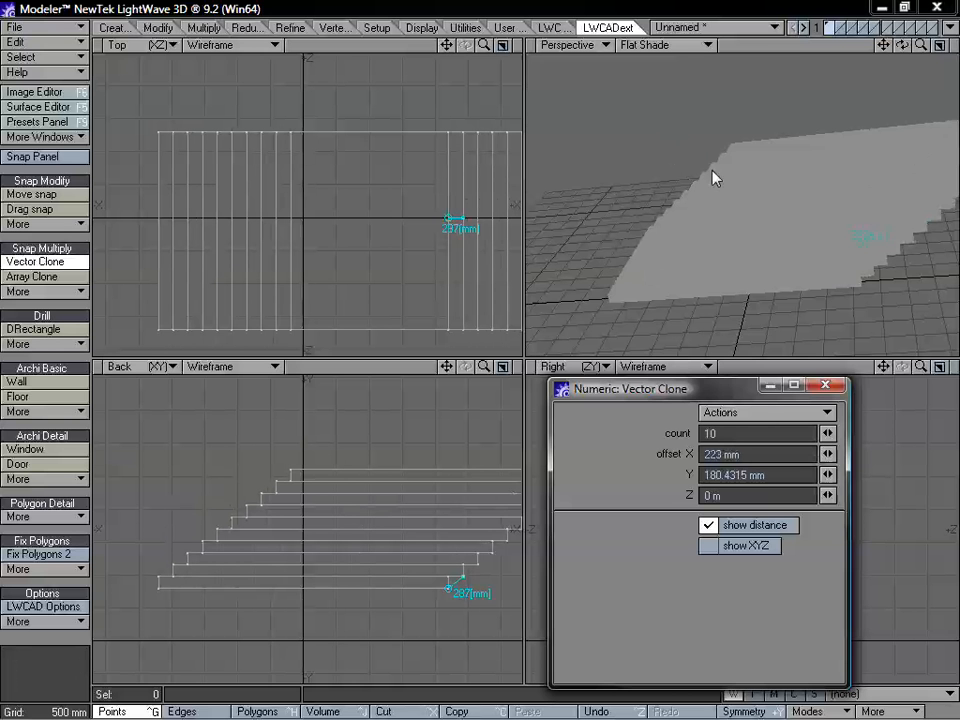
pyautogui.keyDown('alt'); pyautogui.moveTo(713, 178); pyautogui.dragTo(622, 277); pyautogui.keyUp('alt')
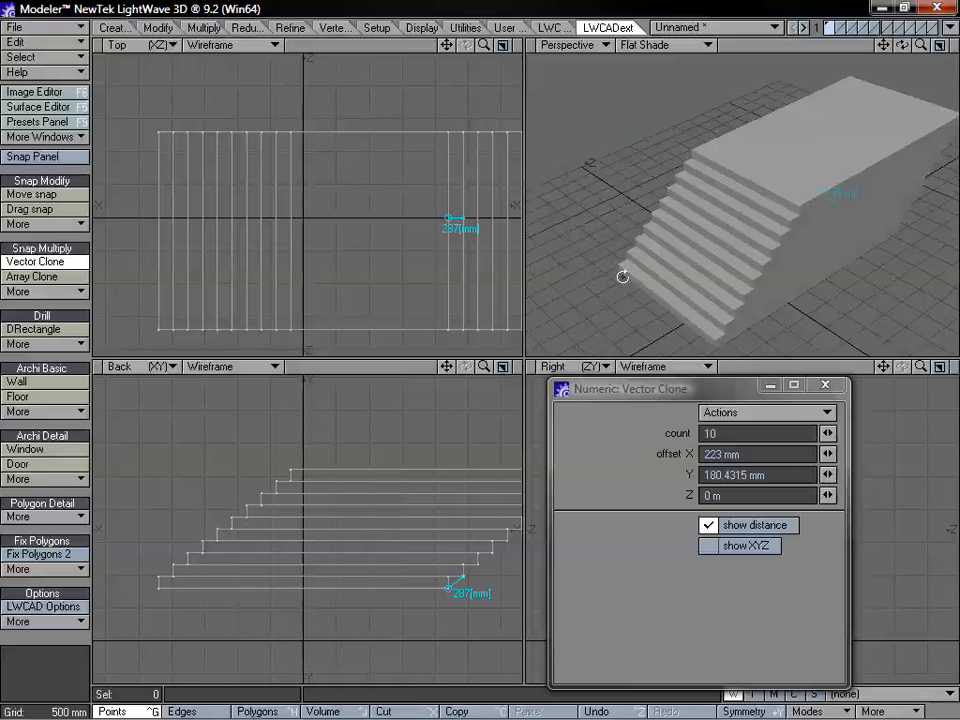
pyautogui.moveTo(447, 367); pyautogui.dragTo(430, 385)
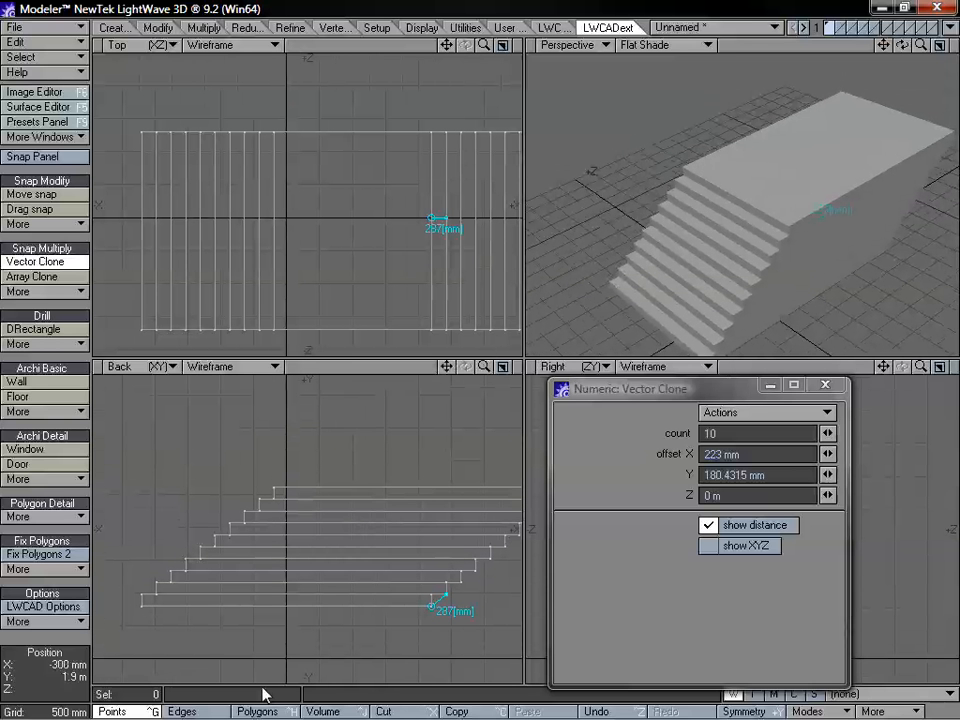
pyautogui.moveTo(447, 367); pyautogui.dragTo(482, 367)
# Step: Snap the vector's end back to the box's upper corner for a vertical offset and enable the show XYZ option
pyautogui.moveTo(454, 597)
pyautogui.mouseDown()
pyautogui.moveTo(441, 598)
pyautogui.moveTo(439, 482)
pyautogui.moveTo(441, 596)
pyautogui.mouseUp()
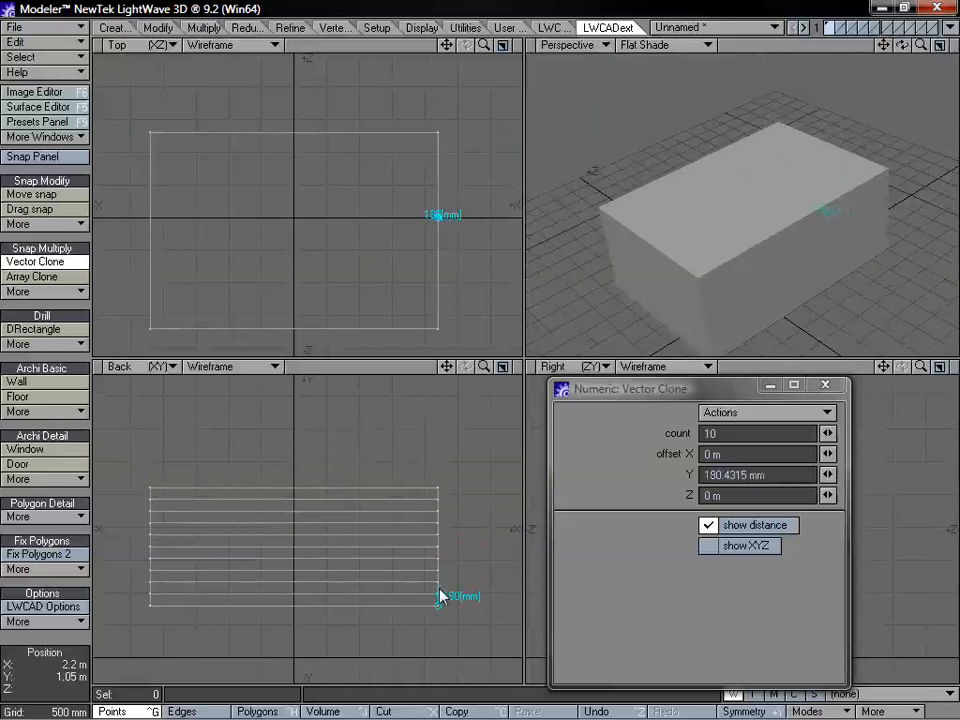
pyautogui.click(753, 549)
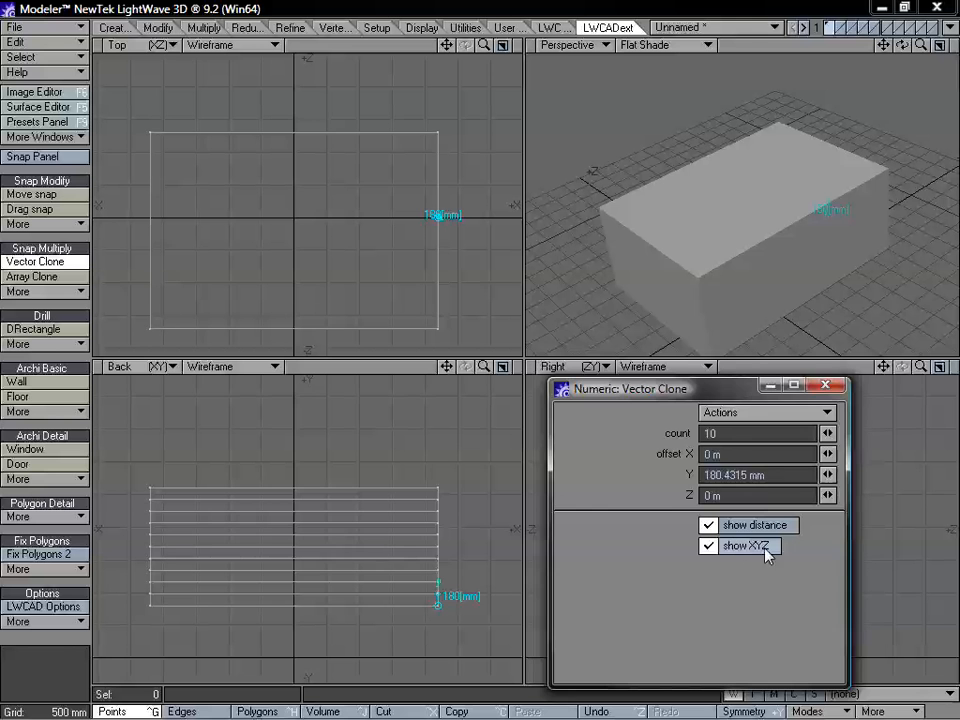
pyautogui.moveTo(440, 603)
pyautogui.mouseDown()
pyautogui.moveTo(441, 572)
pyautogui.moveTo(440, 597)
pyautogui.mouseUp()
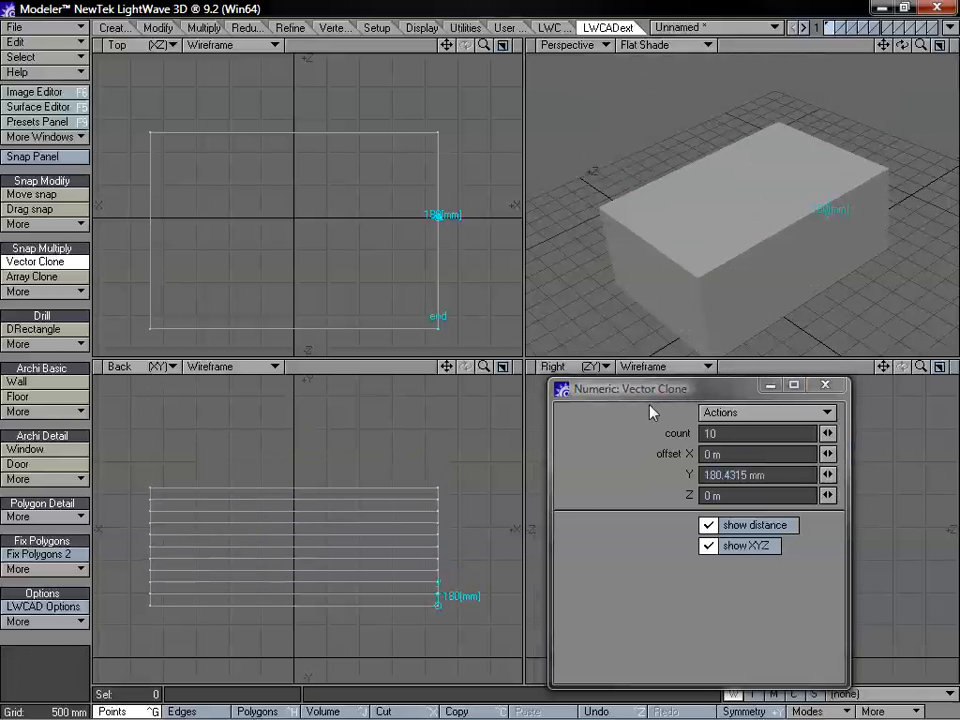
pyautogui.moveTo(658, 392)
pyautogui.mouseDown()
pyautogui.moveTo(531, 236)
pyautogui.moveTo(540, 195)
pyautogui.moveTo(609, 230)
pyautogui.moveTo(613, 272)
pyautogui.mouseUp()
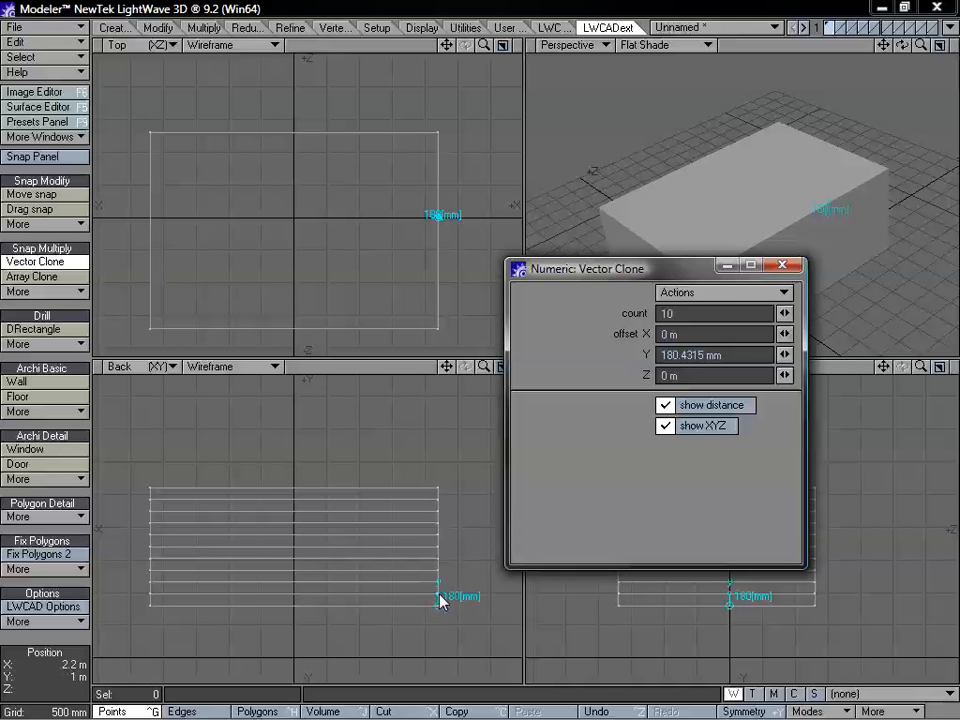
# Step: Snap the vector to the box's opposite lower corner for an X offset of -4.4 m, apply the clones, and undo them
pyautogui.moveTo(442, 600)
pyautogui.mouseDown()
pyautogui.moveTo(244, 587)
pyautogui.moveTo(152, 610)
pyautogui.mouseUp()
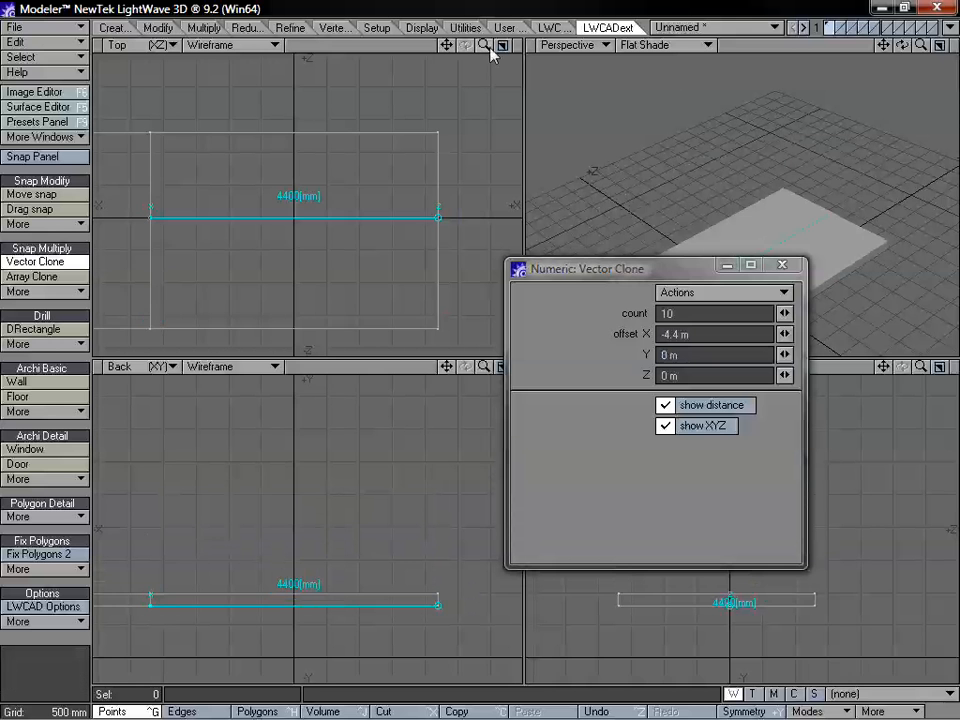
pyautogui.moveTo(484, 45)
pyautogui.mouseDown()
pyautogui.moveTo(484, 72)
pyautogui.moveTo(455, 46)
pyautogui.moveTo(955, 54)
pyautogui.moveTo(679, 58)
pyautogui.moveTo(500, 17)
pyautogui.moveTo(485, 50)
pyautogui.mouseUp()
pyautogui.press('space')
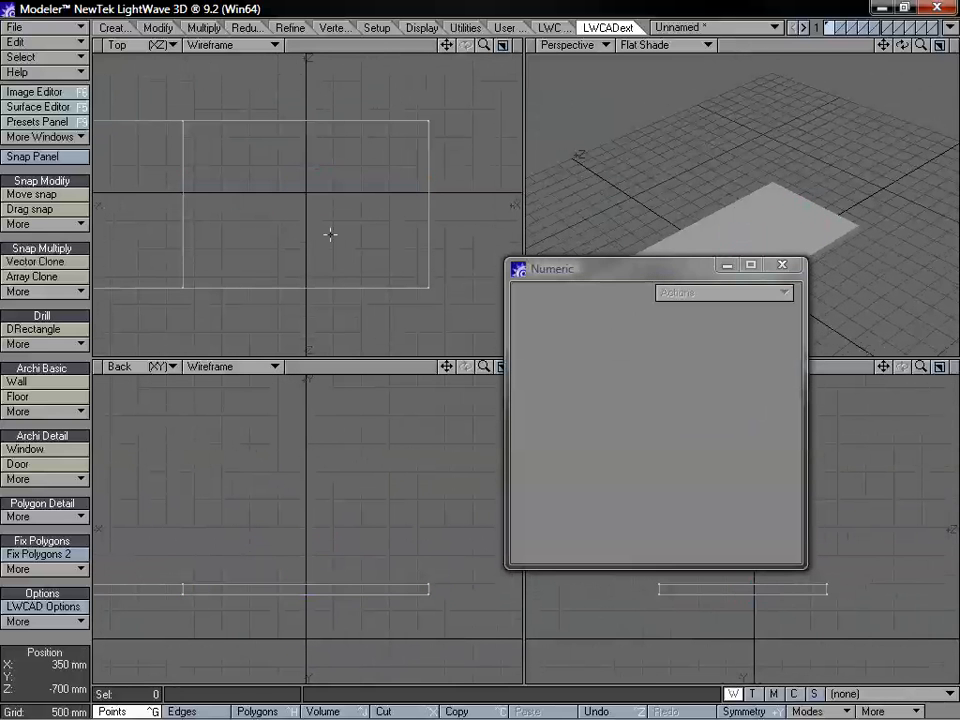
pyautogui.hotkey('ctrl', 'z')
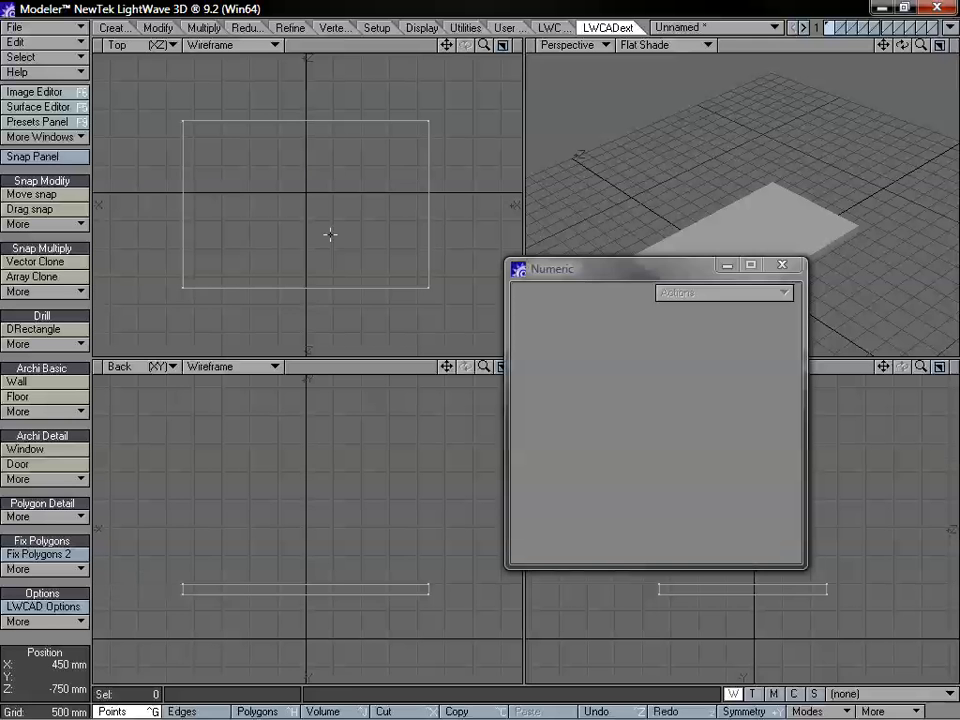
# Step: Stretch the box in the Top view down to about 422 mm wide and 510 mm deep
pyautogui.click(68, 277)
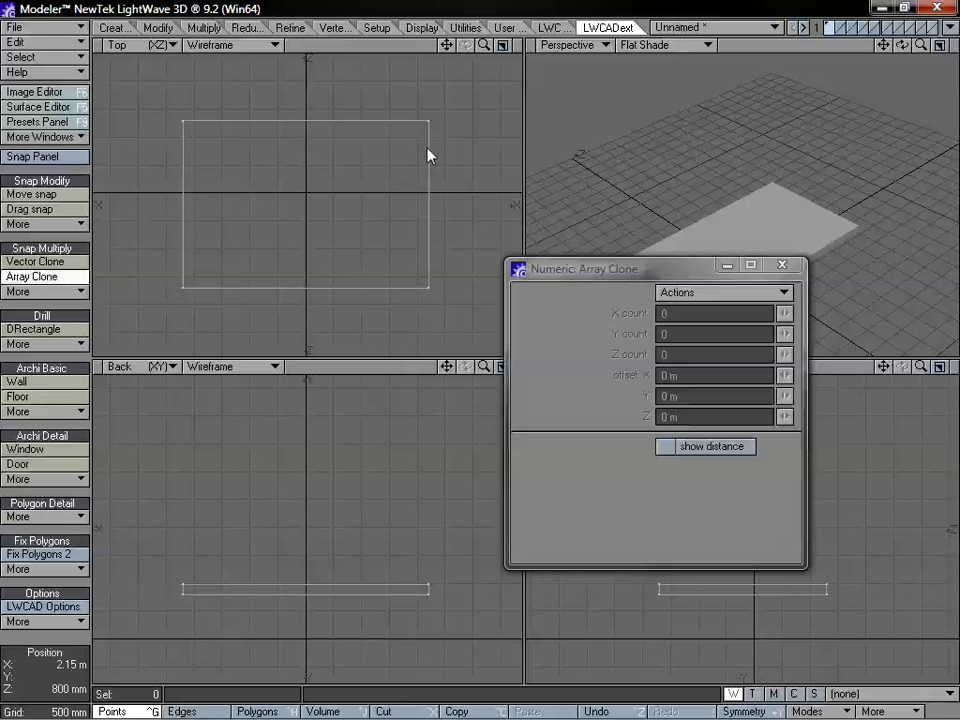
pyautogui.click(790, 270)
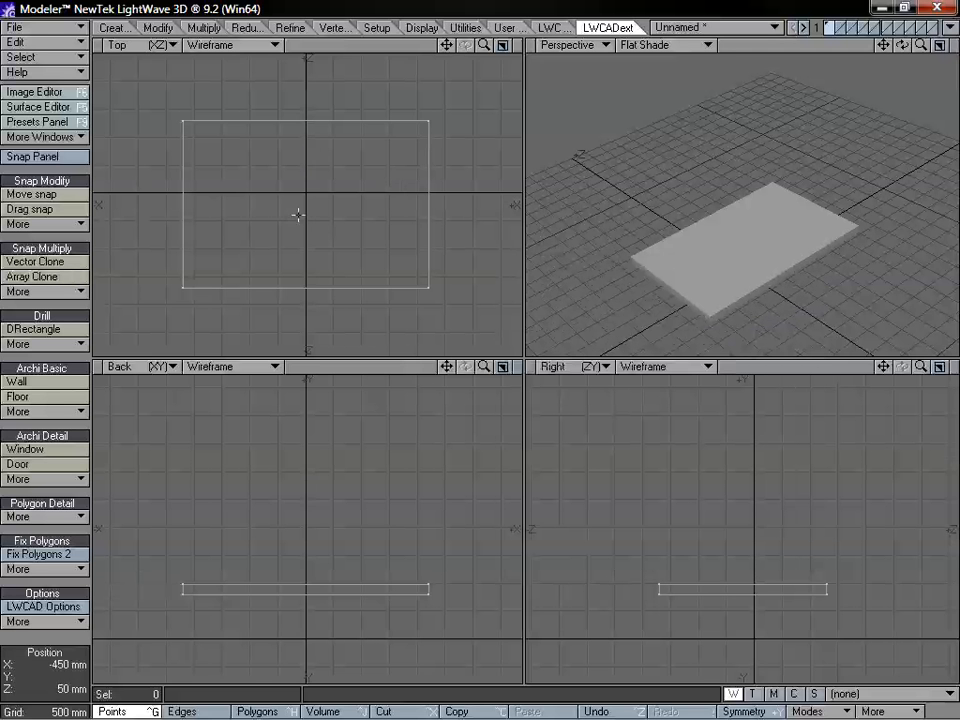
pyautogui.press('h')
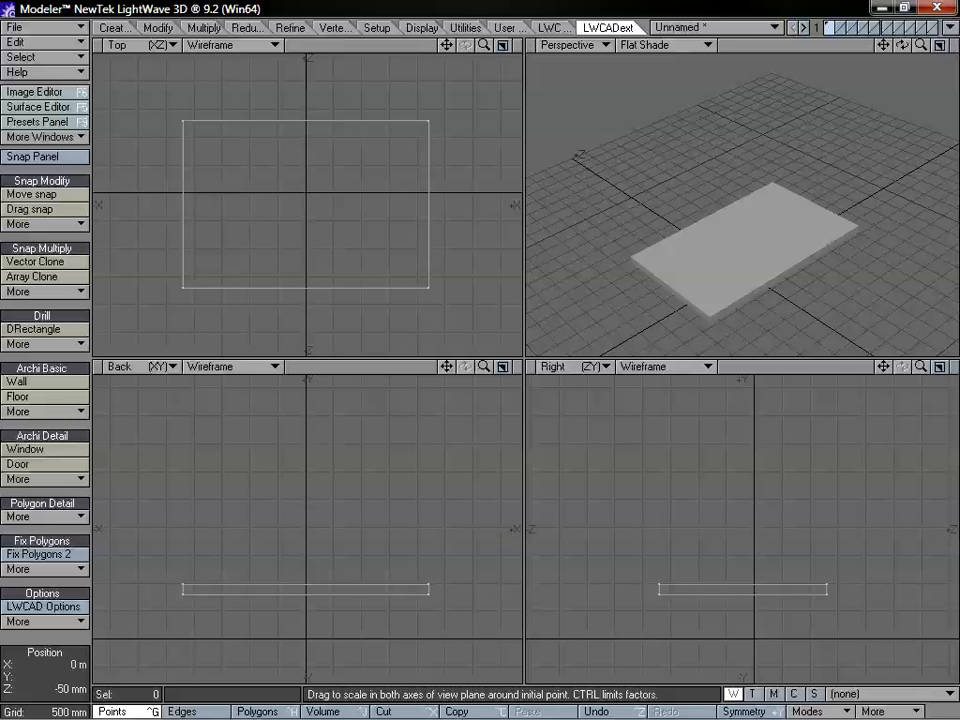
pyautogui.moveTo(306, 194)
pyautogui.keyDown('ctrl'); pyautogui.mouseDown()
pyautogui.moveTo(216, 194)
pyautogui.moveTo(306, 212)
pyautogui.mouseUp(); pyautogui.keyUp('ctrl')
pyautogui.keyDown('ctrl'); pyautogui.moveTo(306, 276); pyautogui.dragTo(306, 284); pyautogui.keyUp('ctrl')
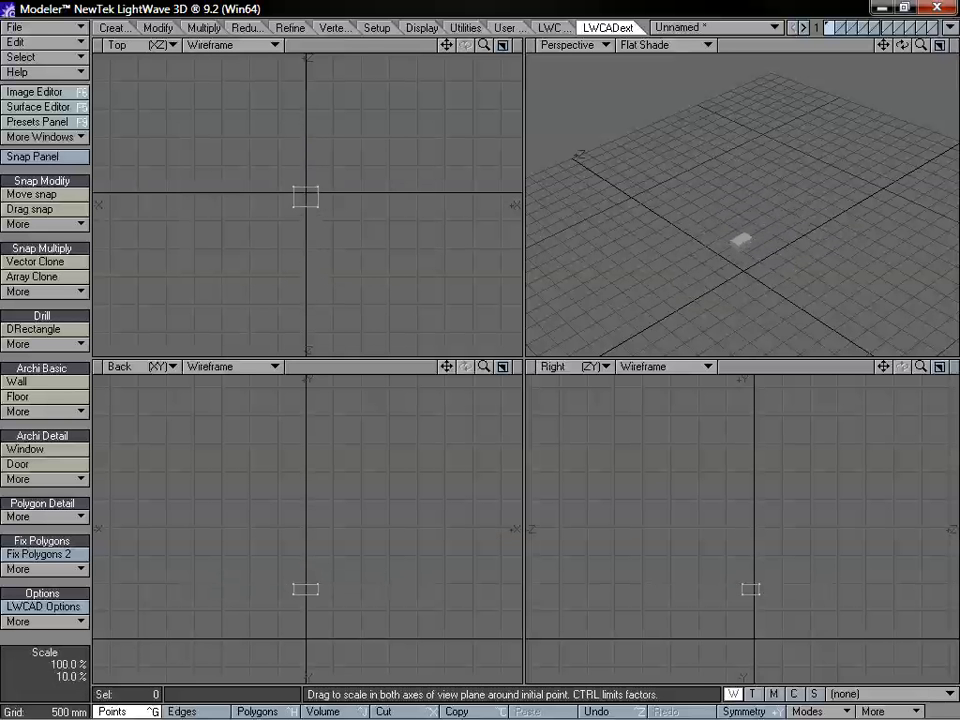
pyautogui.keyDown('ctrl'); pyautogui.moveTo(307, 199); pyautogui.dragTo(295, 199); pyautogui.keyUp('ctrl')
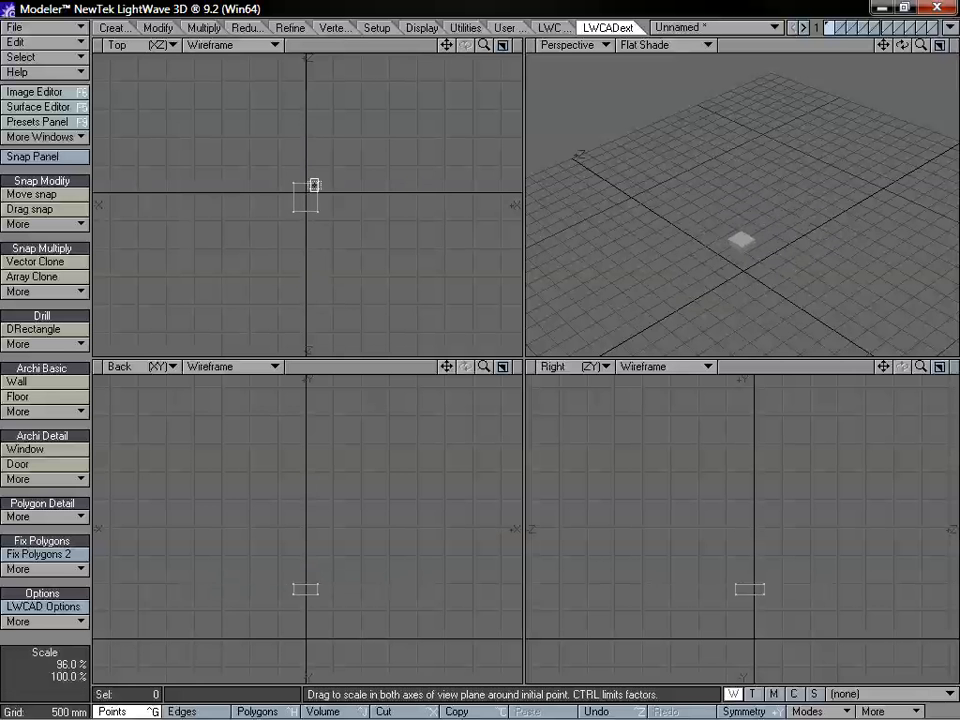
pyautogui.press('space')
# Step: Start an Array Clone from the small box's lower left corner in the Top view, snapping the X offset to its width, 422.4 mm
pyautogui.moveTo(448, 47); pyautogui.dragTo(415, 65)
pyautogui.press('h')
pyautogui.press('space')
pyautogui.moveTo(446, 366); pyautogui.dragTo(426, 412)
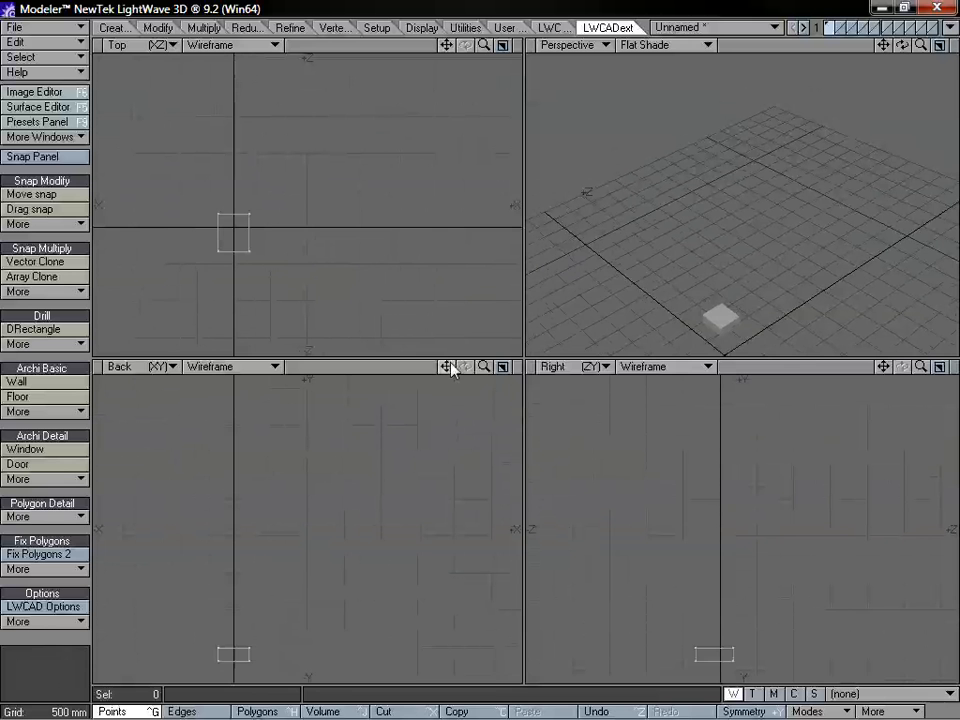
pyautogui.click(61, 279)
pyautogui.press('n')
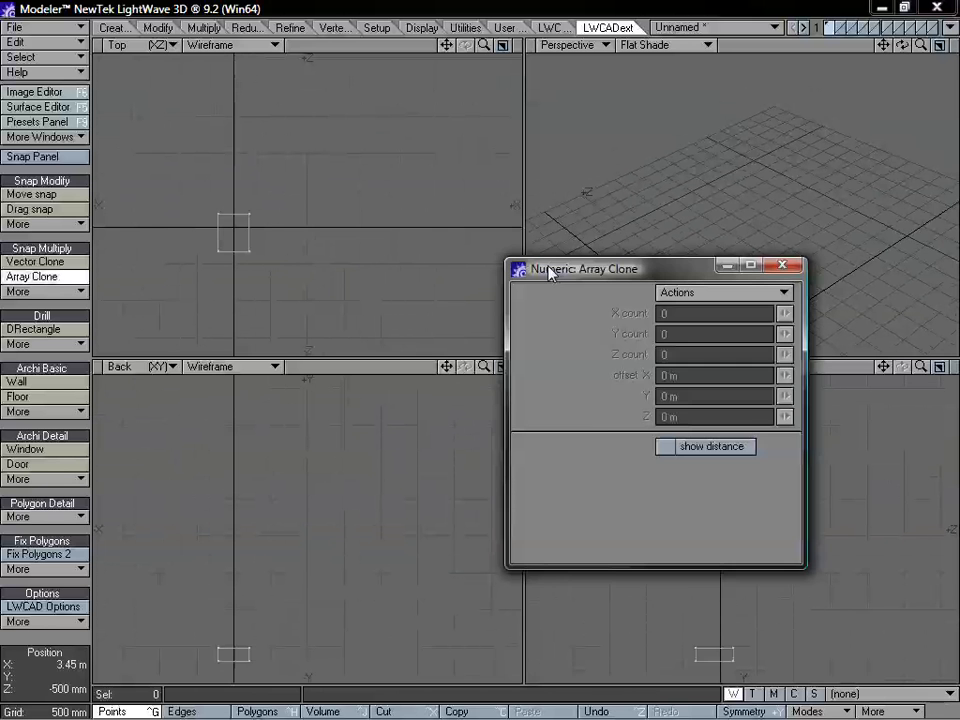
pyautogui.moveTo(641, 268)
pyautogui.mouseDown()
pyautogui.moveTo(638, 413)
pyautogui.moveTo(641, 383)
pyautogui.moveTo(664, 389)
pyautogui.mouseUp()
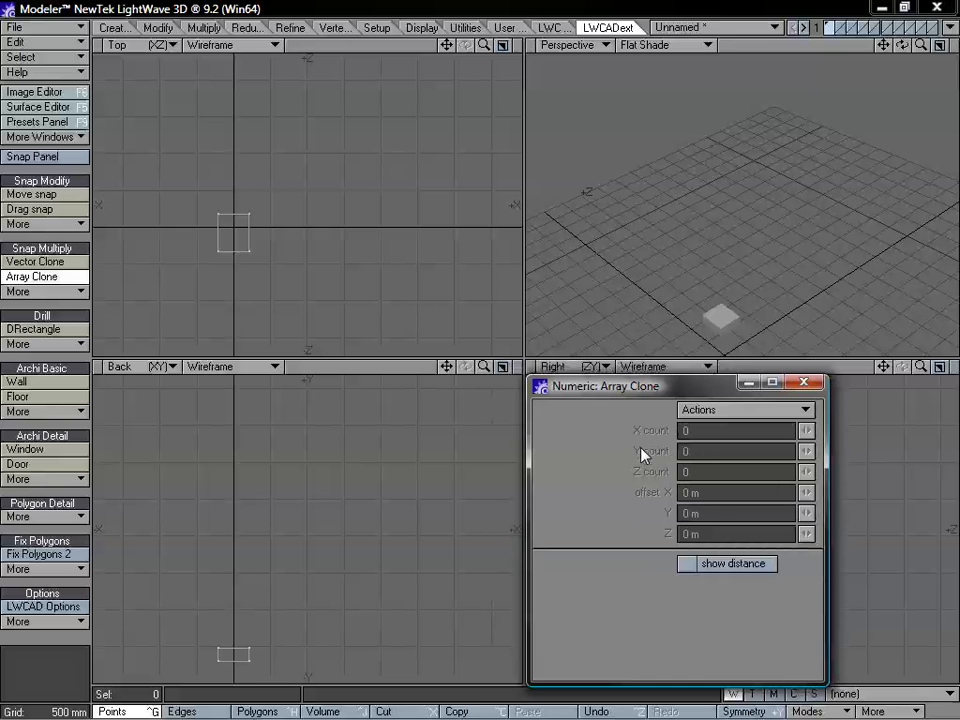
pyautogui.click(216, 255)
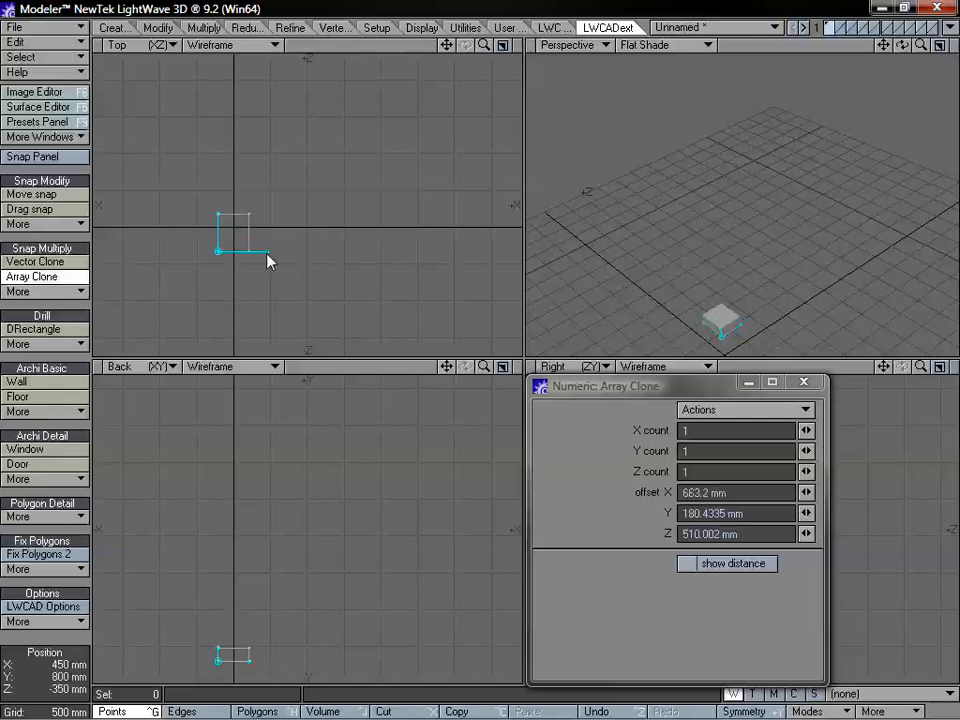
pyautogui.moveTo(271, 252); pyautogui.dragTo(251, 252)
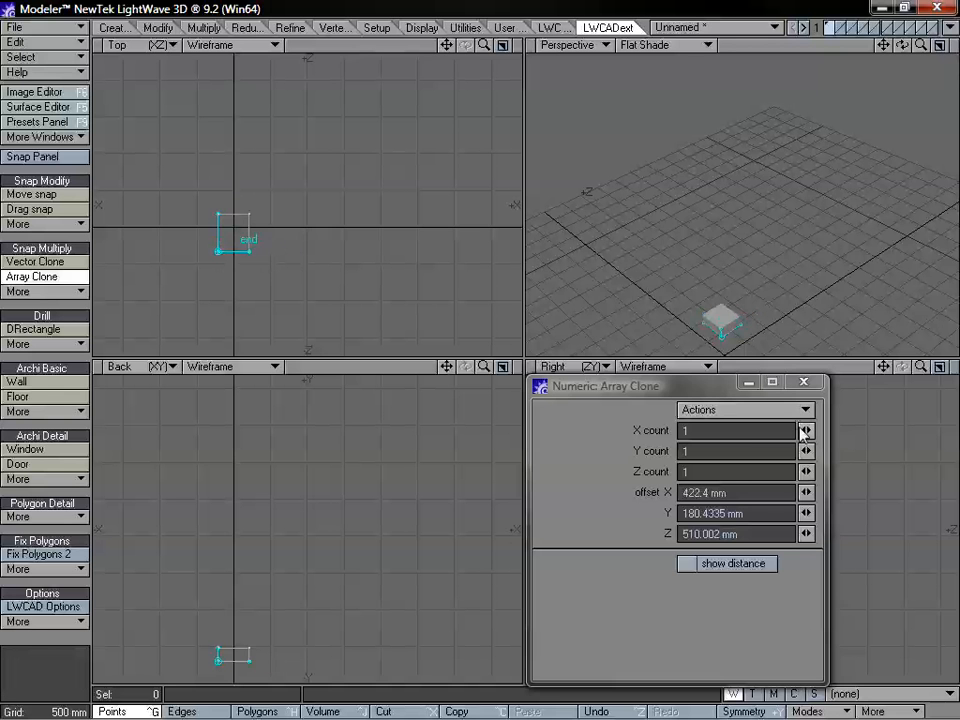
# Step: Set the Array Clone counts to 5 in X, 8 in Y and 4 in Z
pyautogui.moveTo(806, 431)
pyautogui.mouseDown()
pyautogui.moveTo(832, 431)
pyautogui.moveTo(818, 451)
pyautogui.moveTo(830, 451)
pyautogui.mouseUp()
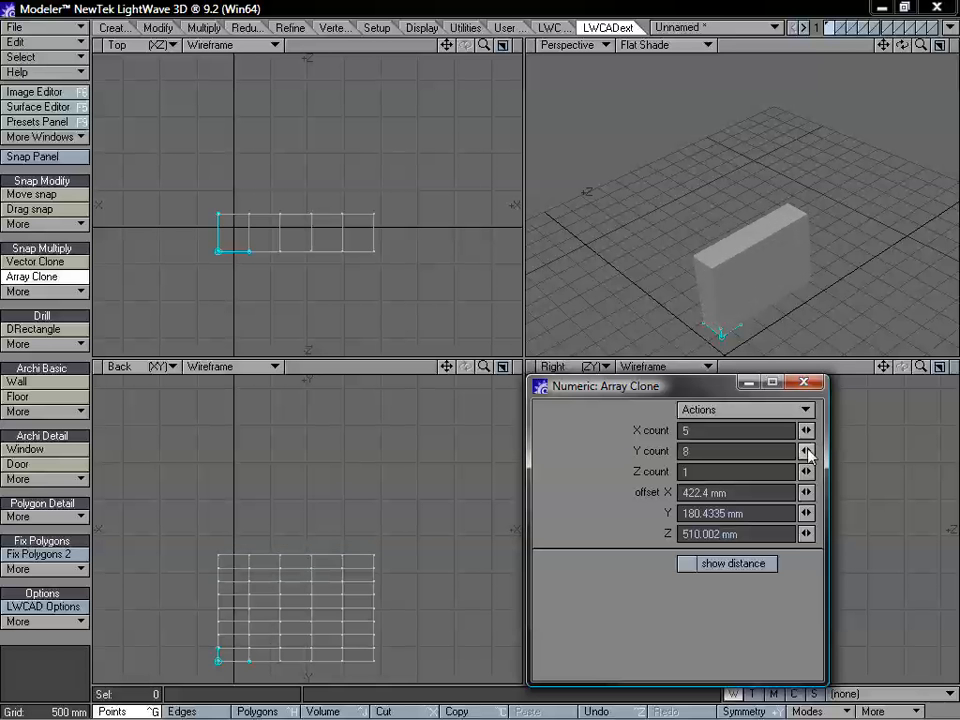
pyautogui.moveTo(806, 471)
pyautogui.mouseDown()
pyautogui.moveTo(830, 471)
pyautogui.moveTo(786, 471)
pyautogui.mouseUp()
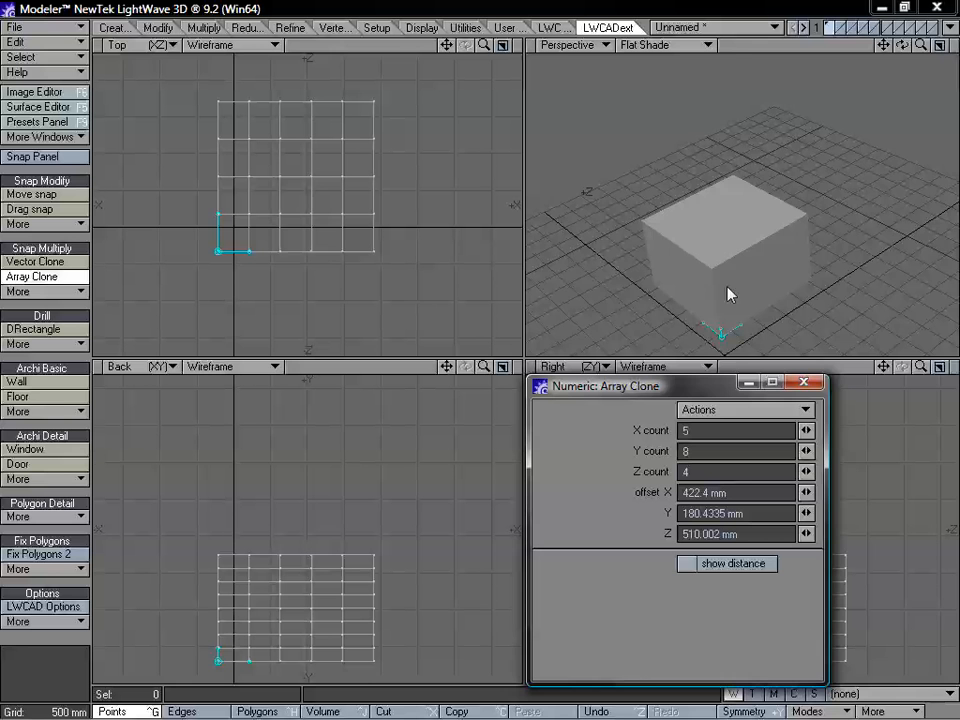
pyautogui.keyDown('alt'); pyautogui.moveTo(730, 245); pyautogui.dragTo(737, 193); pyautogui.keyUp('alt')
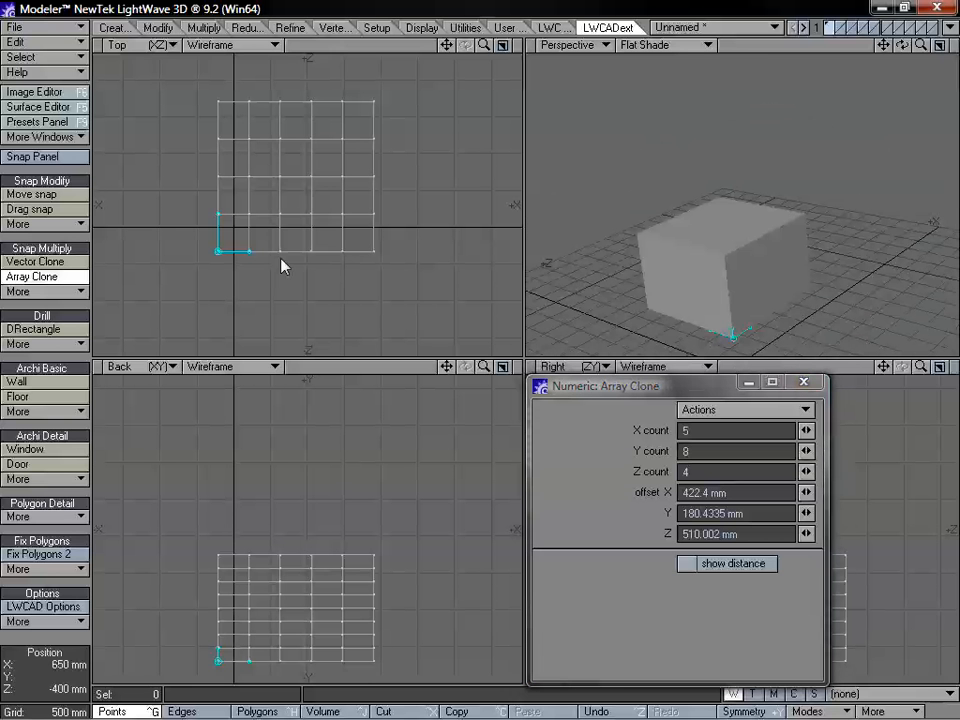
# Step: Widen the array offsets to 563.2 mm in X, 400 mm in Y and 680.5 mm in Z, with show distance enabled
pyautogui.moveTo(251, 253); pyautogui.dragTo(261, 257)
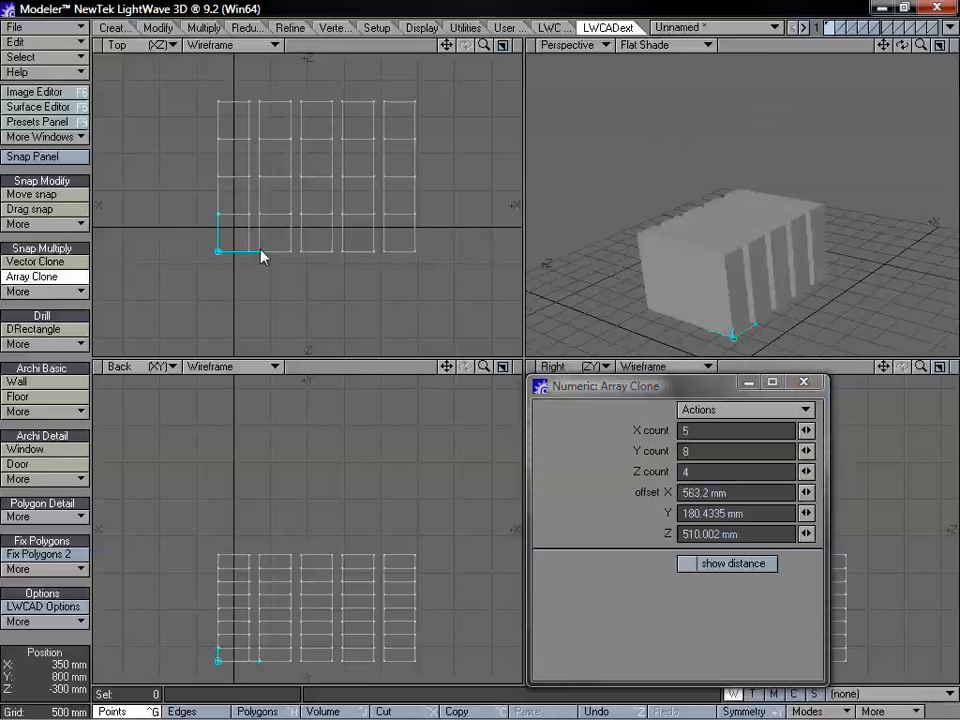
pyautogui.moveTo(218, 221); pyautogui.dragTo(219, 203)
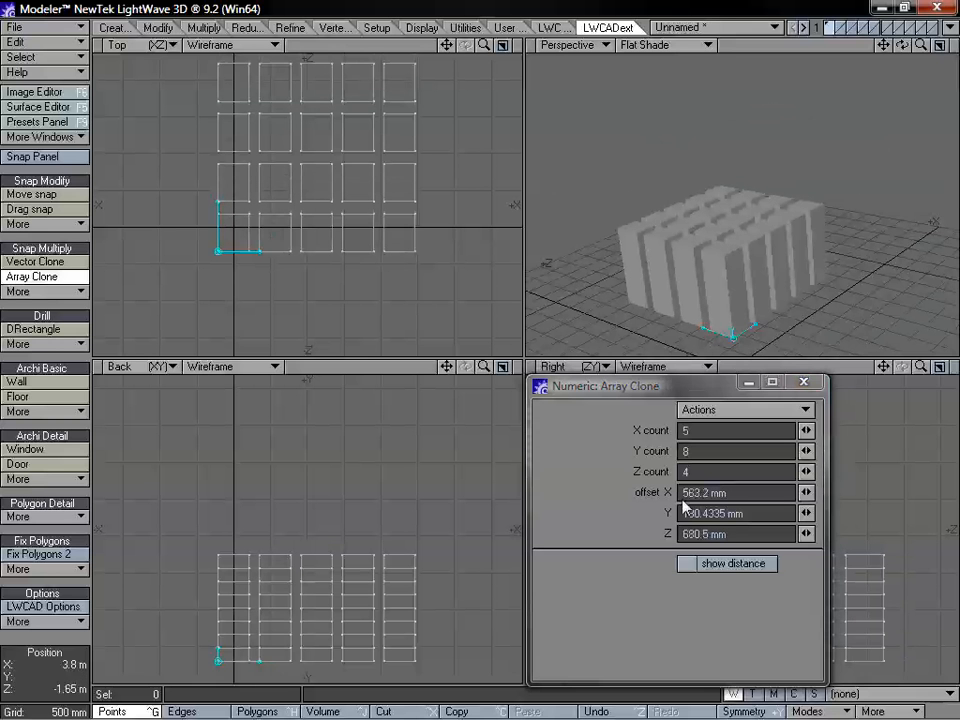
pyautogui.click(755, 565)
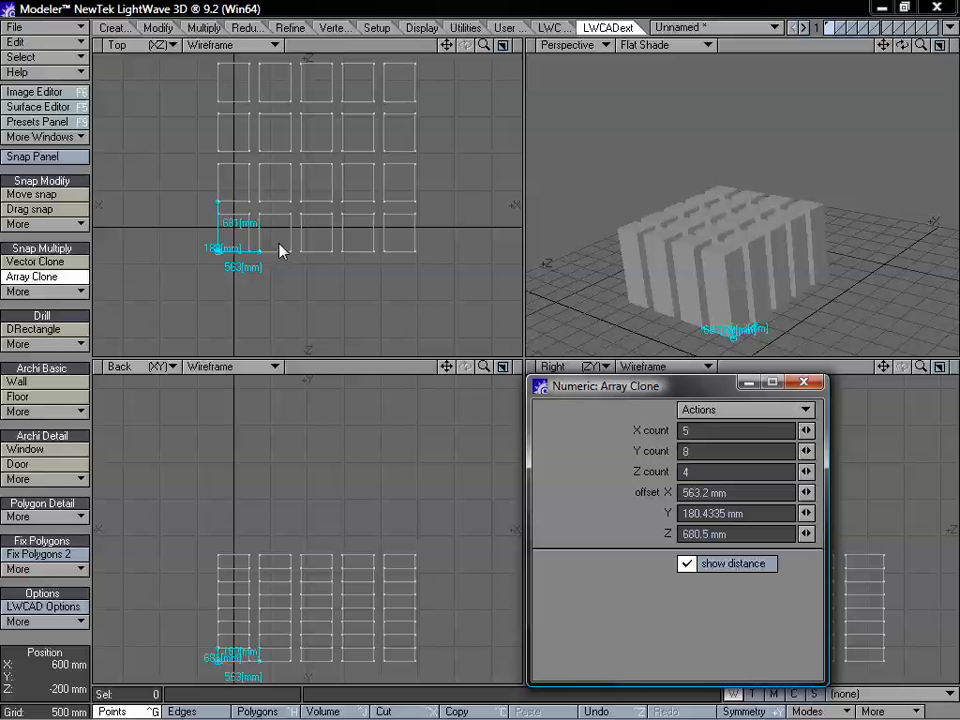
pyautogui.moveTo(218, 647); pyautogui.dragTo(220, 641)
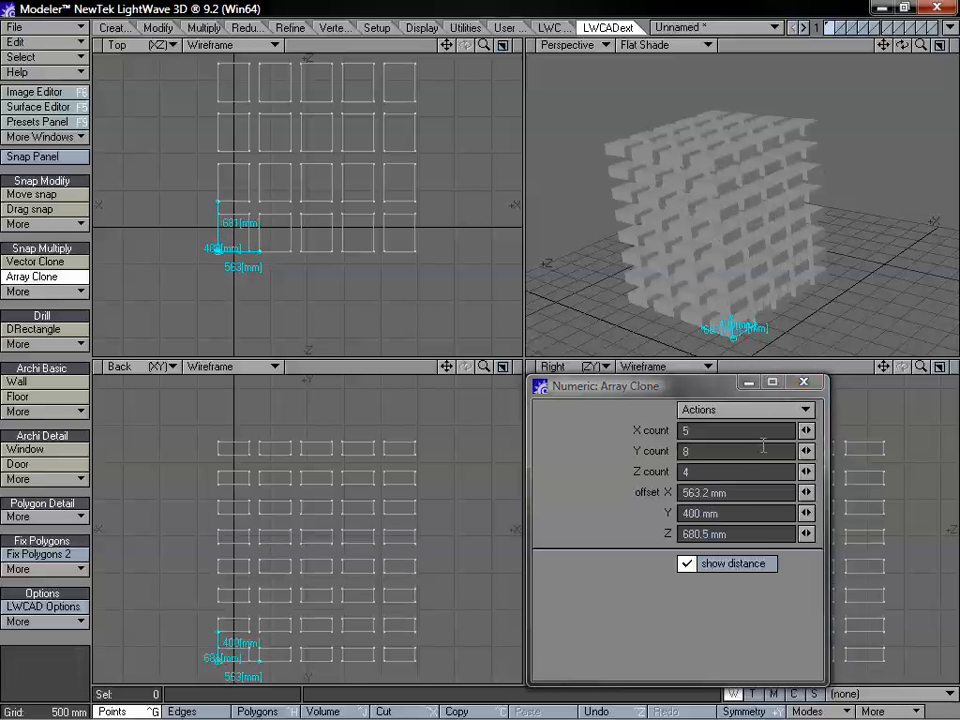
# Step: Raise the array counts to 11 in X, 31 in Y and 17 in Z and fit the enlarged array in the Perspective view
pyautogui.moveTo(806, 430); pyautogui.dragTo(818, 451)
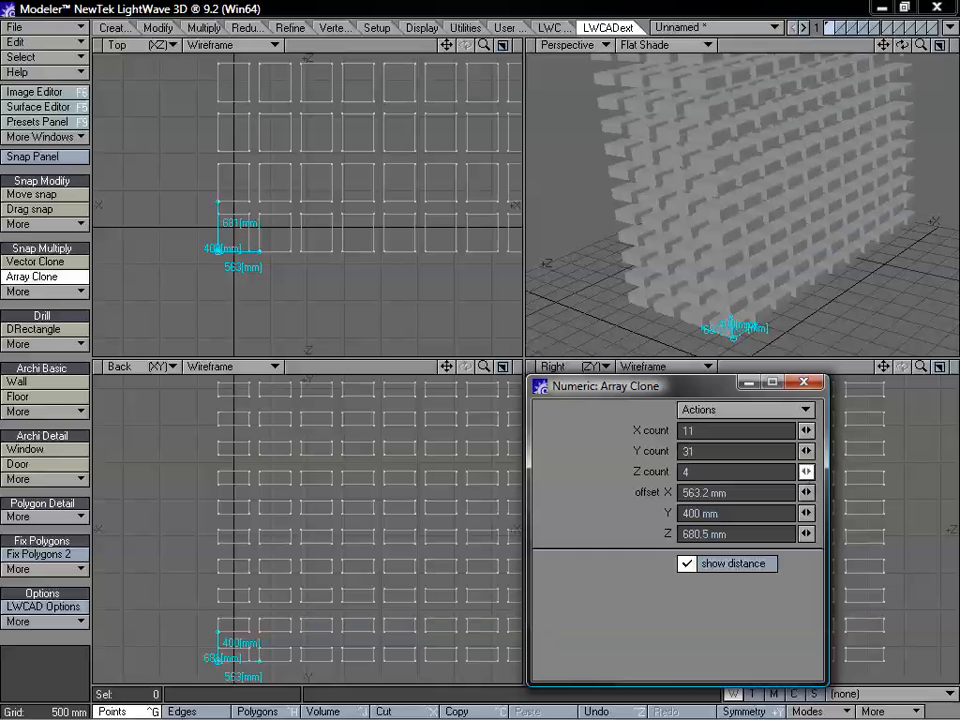
pyautogui.moveTo(804, 478); pyautogui.dragTo(806, 484)
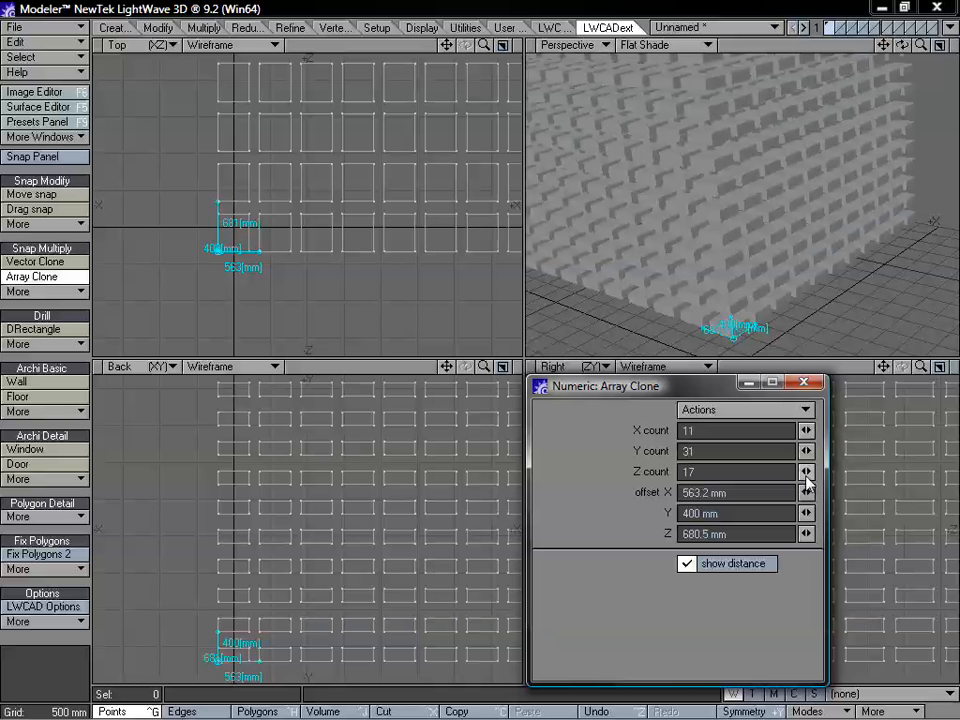
pyautogui.moveTo(925, 47); pyautogui.dragTo(476, 356)
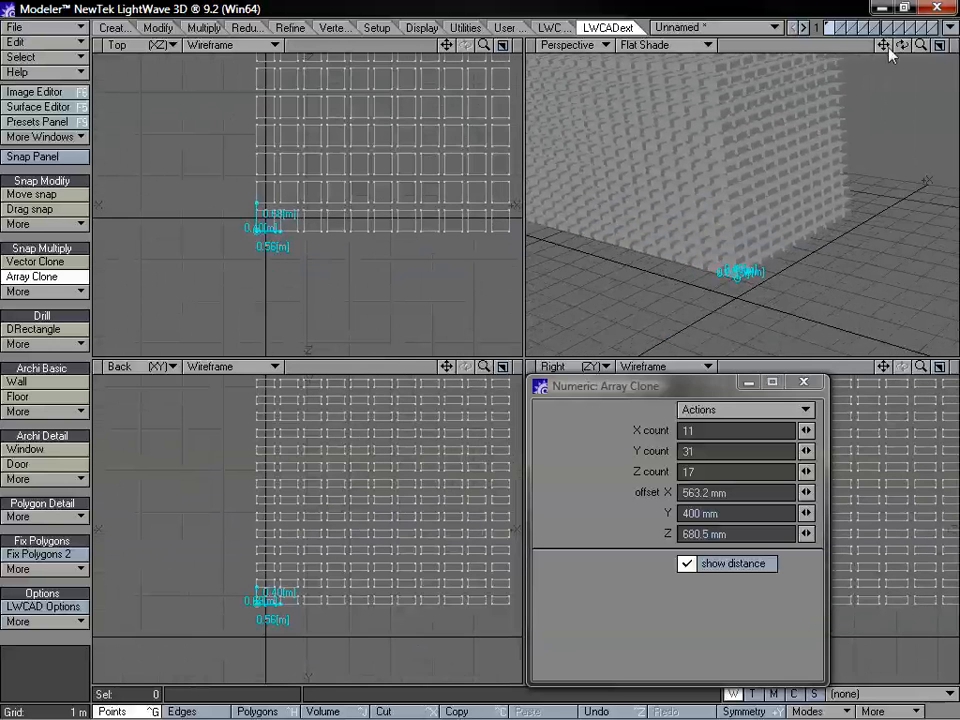
pyautogui.moveTo(886, 48); pyautogui.dragTo(930, 270)
pyautogui.moveTo(920, 45)
pyautogui.mouseDown()
pyautogui.moveTo(820, 130)
pyautogui.moveTo(918, 52)
pyautogui.moveTo(870, 100)
pyautogui.moveTo(862, 94)
pyautogui.moveTo(880, 40)
pyautogui.moveTo(900, 35)
pyautogui.moveTo(856, 61)
pyautogui.moveTo(770, 62)
pyautogui.moveTo(858, 58)
pyautogui.moveTo(800, 95)
pyautogui.moveTo(780, 92)
pyautogui.moveTo(885, 22)
pyautogui.moveTo(880, 8)
pyautogui.moveTo(901, 47)
pyautogui.moveTo(872, 32)
pyautogui.moveTo(840, 120)
pyautogui.moveTo(660, 244)
pyautogui.mouseUp()
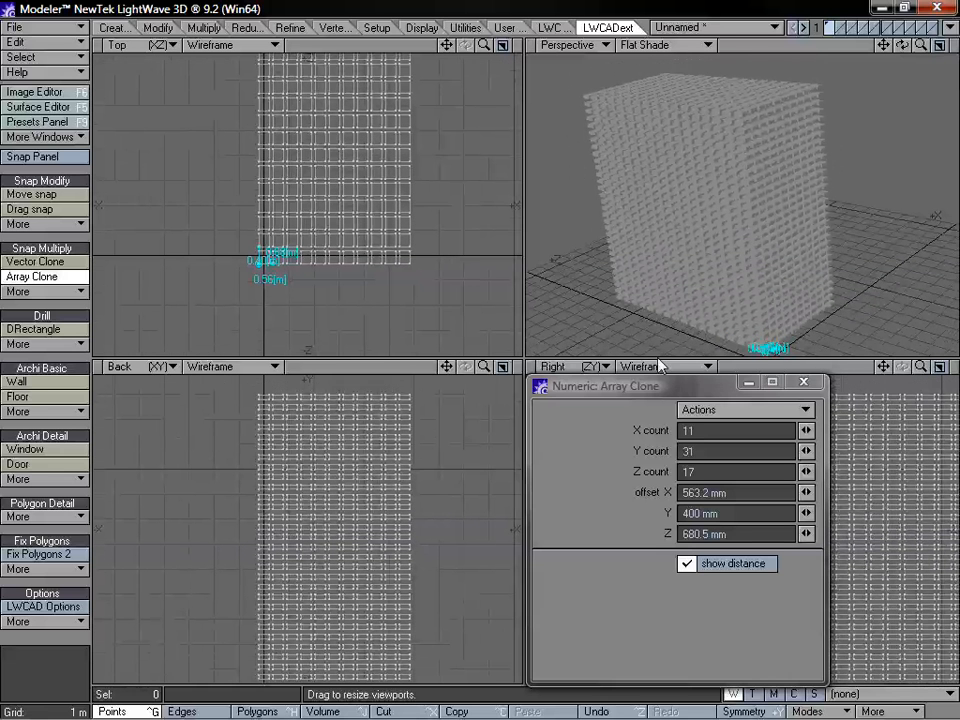
pyautogui.moveTo(643, 398); pyautogui.dragTo(630, 403)
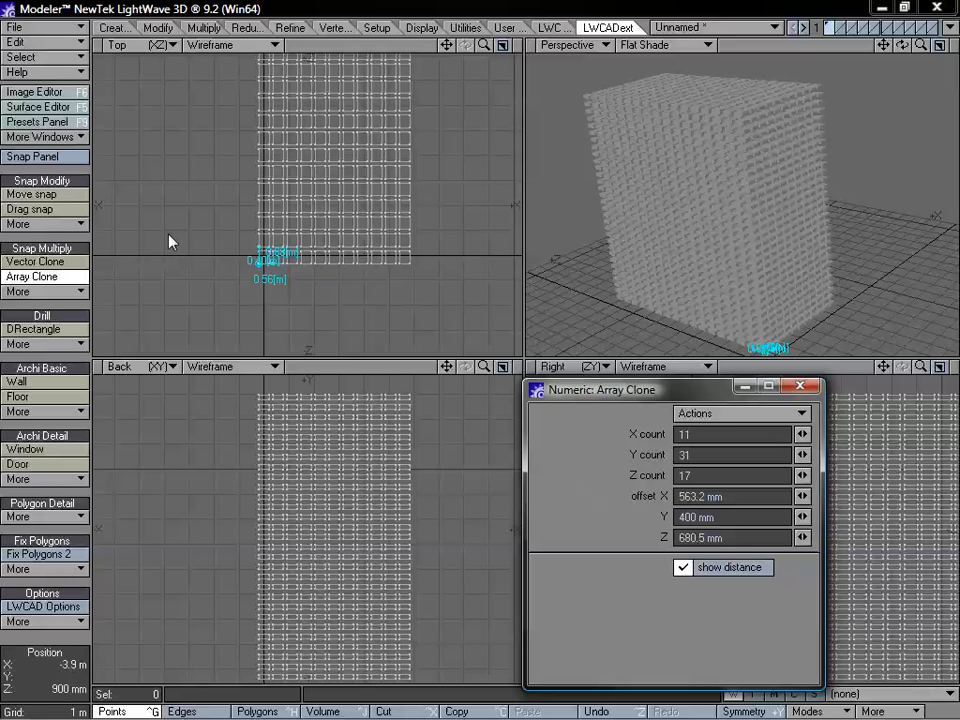
# Step: Close the numeric window, inspect the box array from several angles, finish Array Clone and undo the clones
pyautogui.click(801, 386)
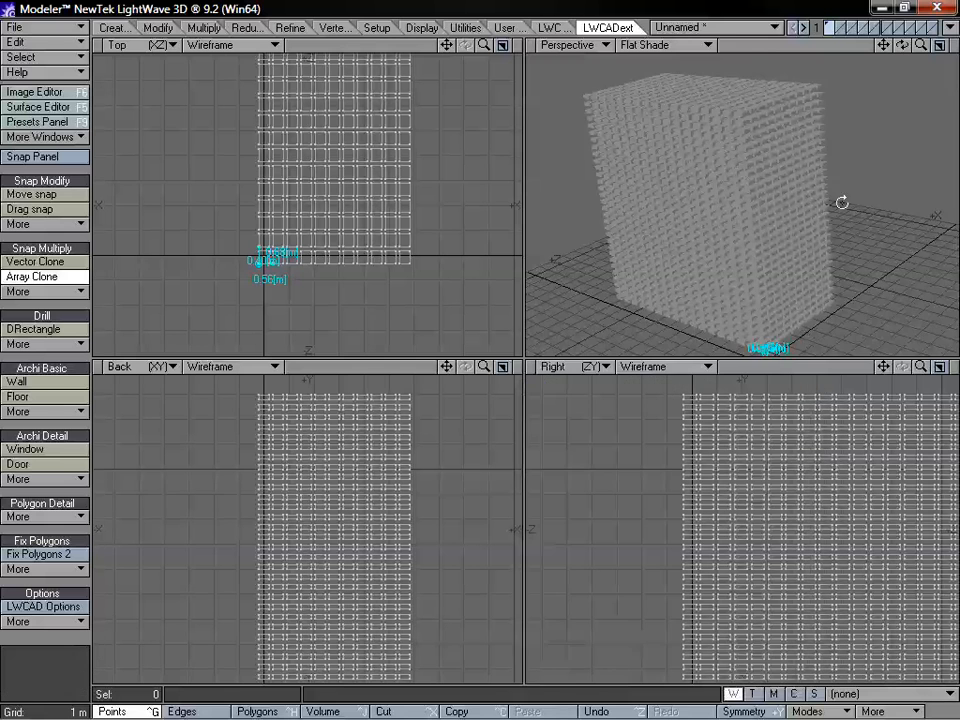
pyautogui.keyDown('alt'); pyautogui.moveTo(842, 202); pyautogui.dragTo(801, 220); pyautogui.keyUp('alt')
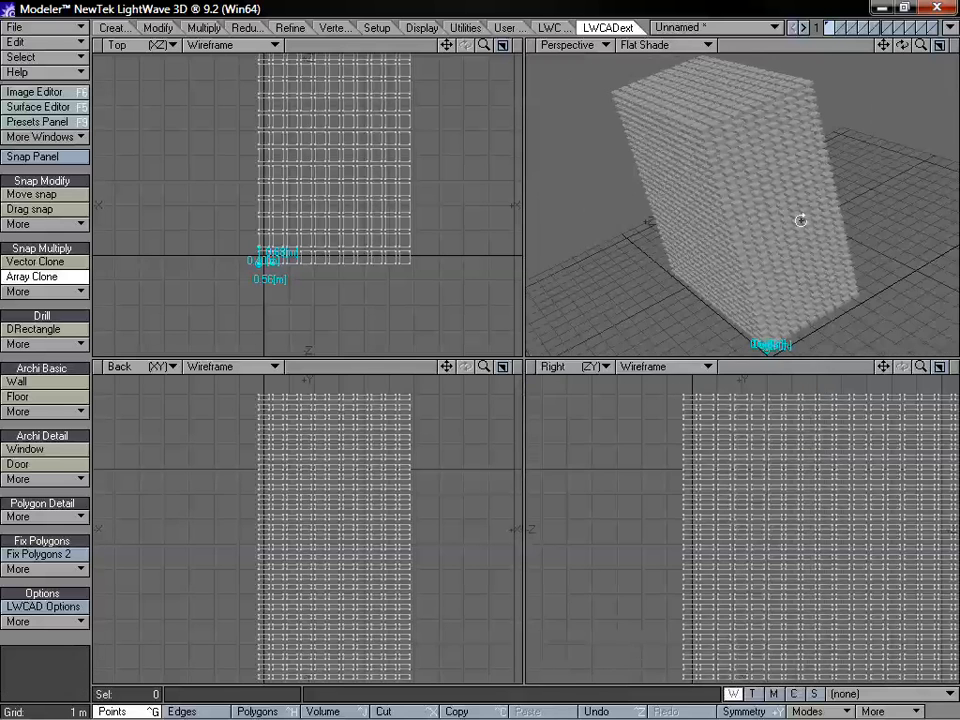
pyautogui.press('a')
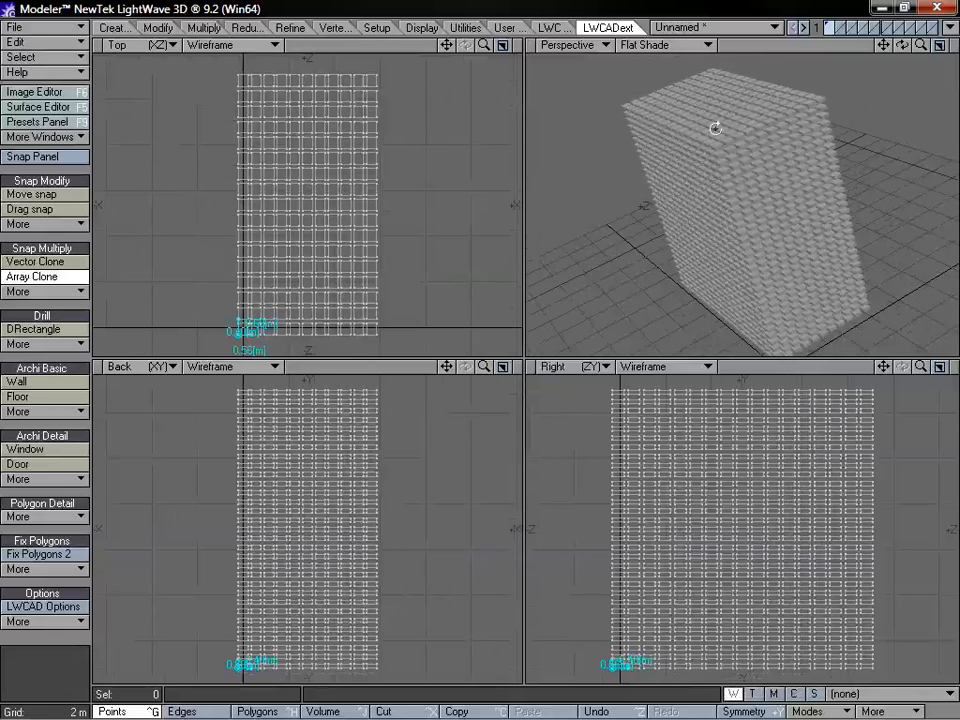
pyautogui.keyDown('alt'); pyautogui.moveTo(716, 129); pyautogui.dragTo(626, 356); pyautogui.keyUp('alt')
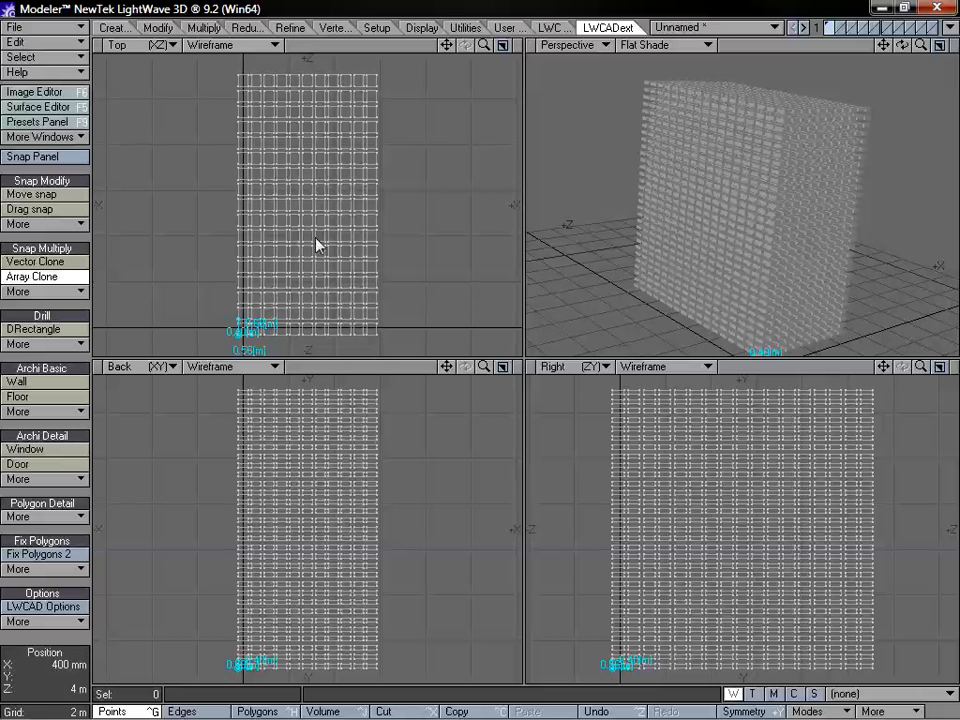
pyautogui.keyDown('alt'); pyautogui.moveTo(778, 171); pyautogui.dragTo(740, 181); pyautogui.keyUp('alt')
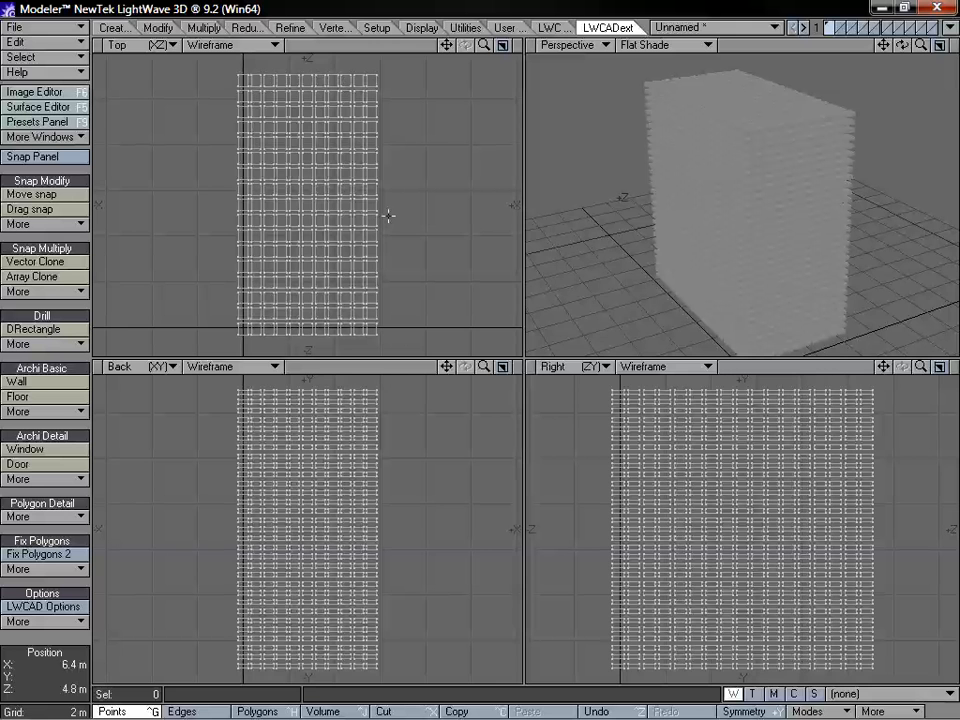
pyautogui.press('Delete')
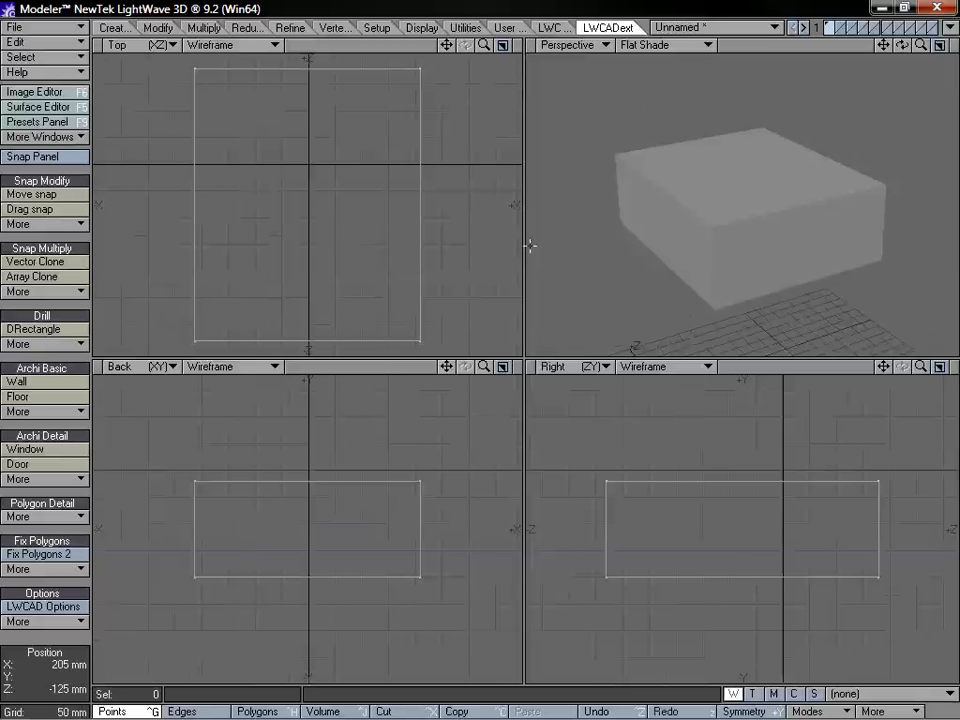
# Step: Try to run Rail Clone on the single box without a rail curve and dismiss the error message
pyautogui.moveTo(484, 47); pyautogui.dragTo(416, 106)
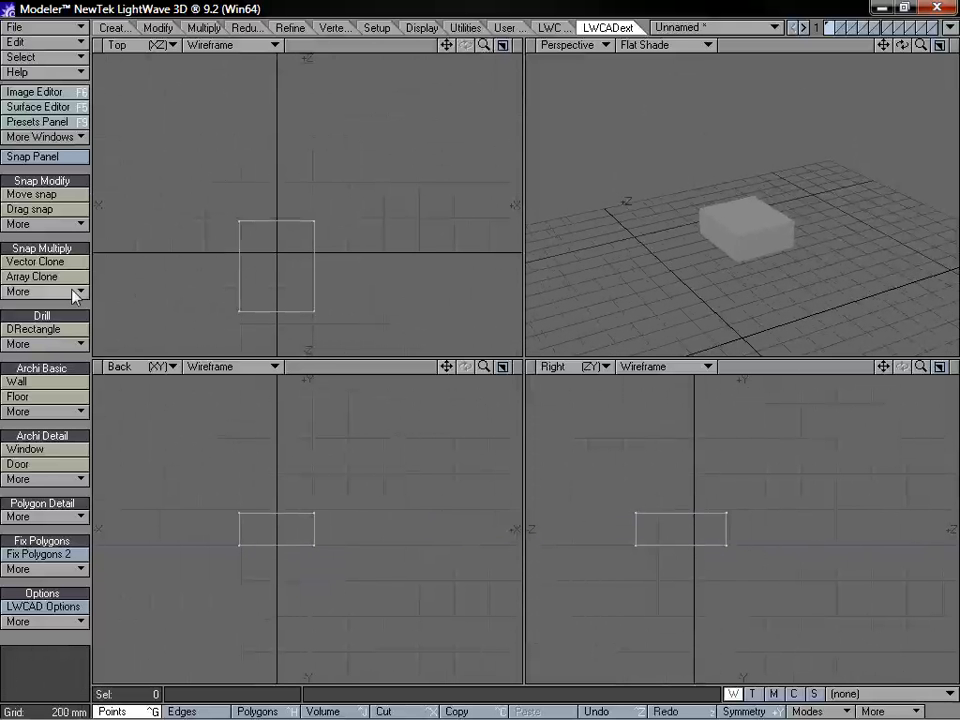
pyautogui.click(20, 291)
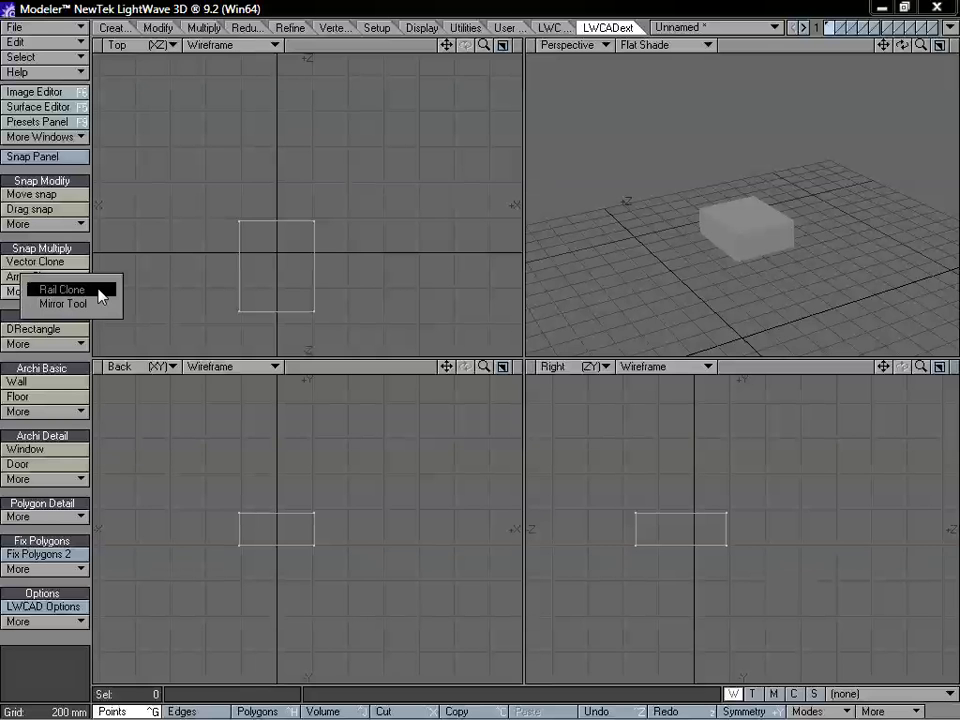
pyautogui.click(88, 296)
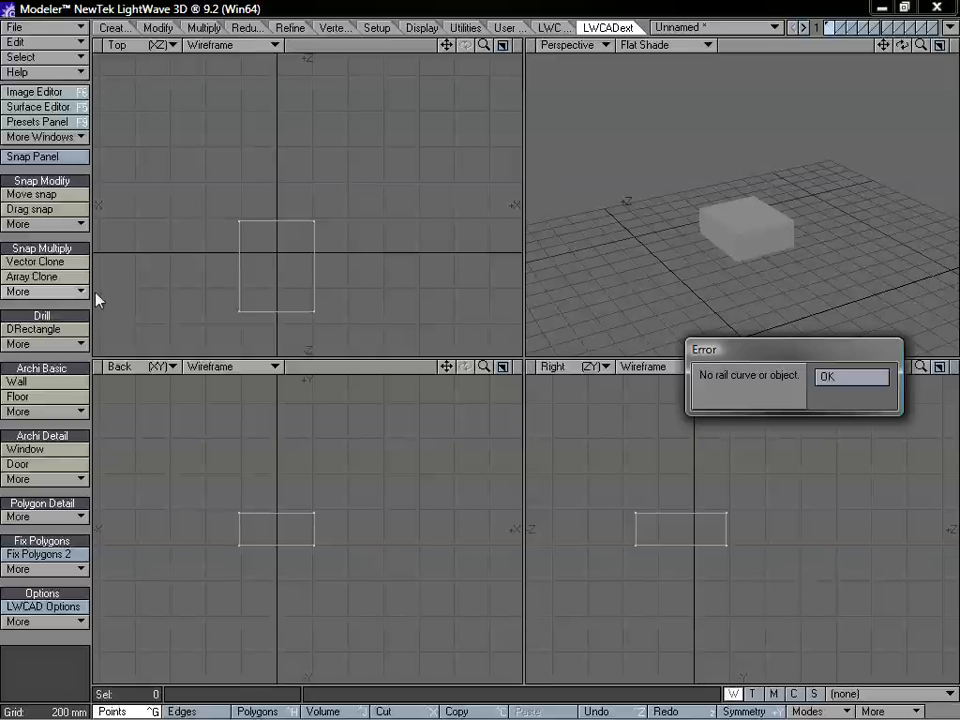
pyautogui.moveTo(804, 357)
pyautogui.mouseDown()
pyautogui.moveTo(635, 338)
pyautogui.moveTo(390, 250)
pyautogui.mouseUp()
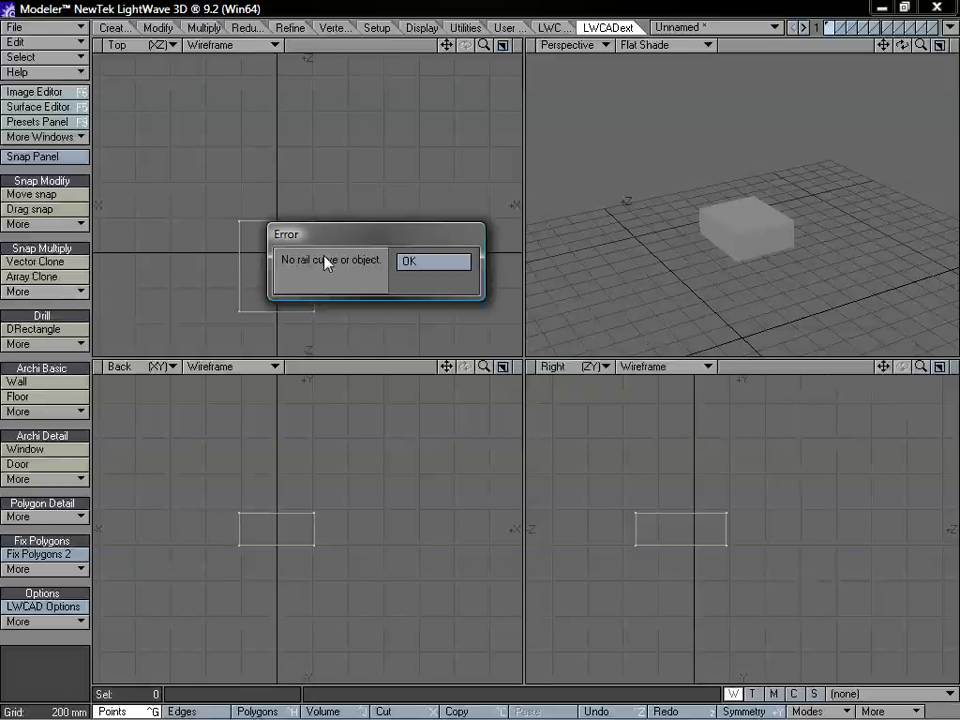
pyautogui.click(437, 262)
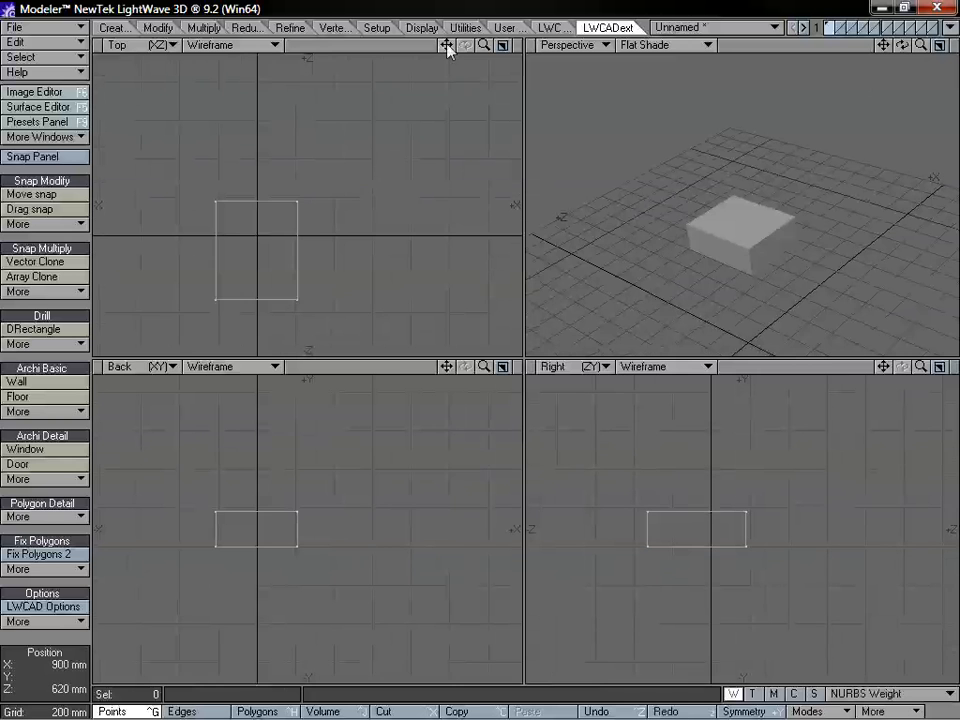
# Step: Make the second layer active and show the box's layer in the background
pyautogui.click(842, 28)
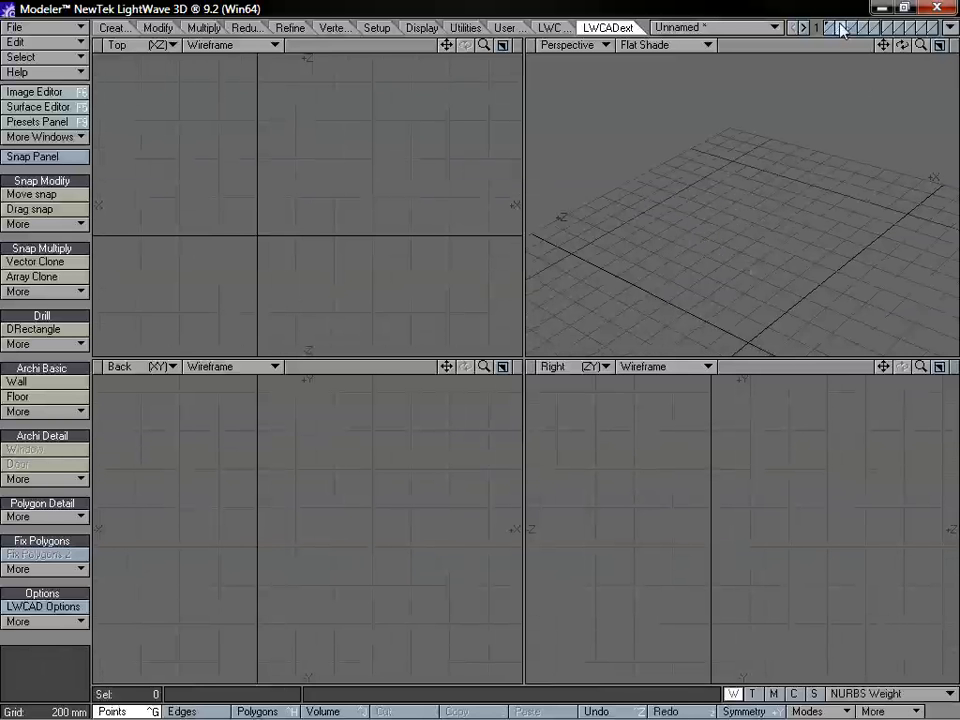
pyautogui.click(834, 32)
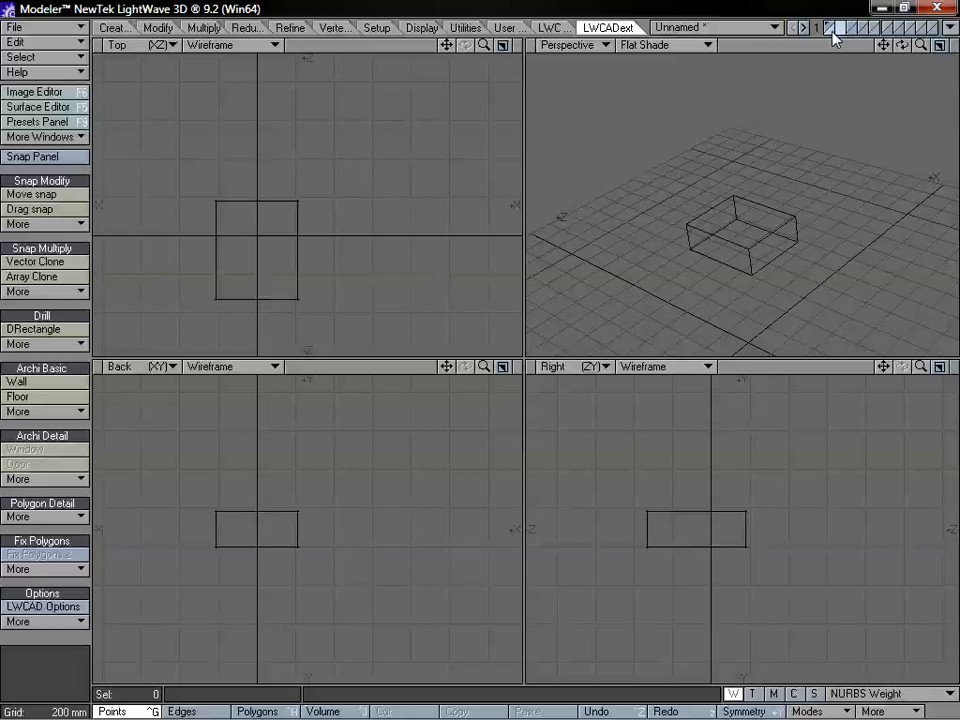
pyautogui.moveTo(484, 45); pyautogui.dragTo(400, 112)
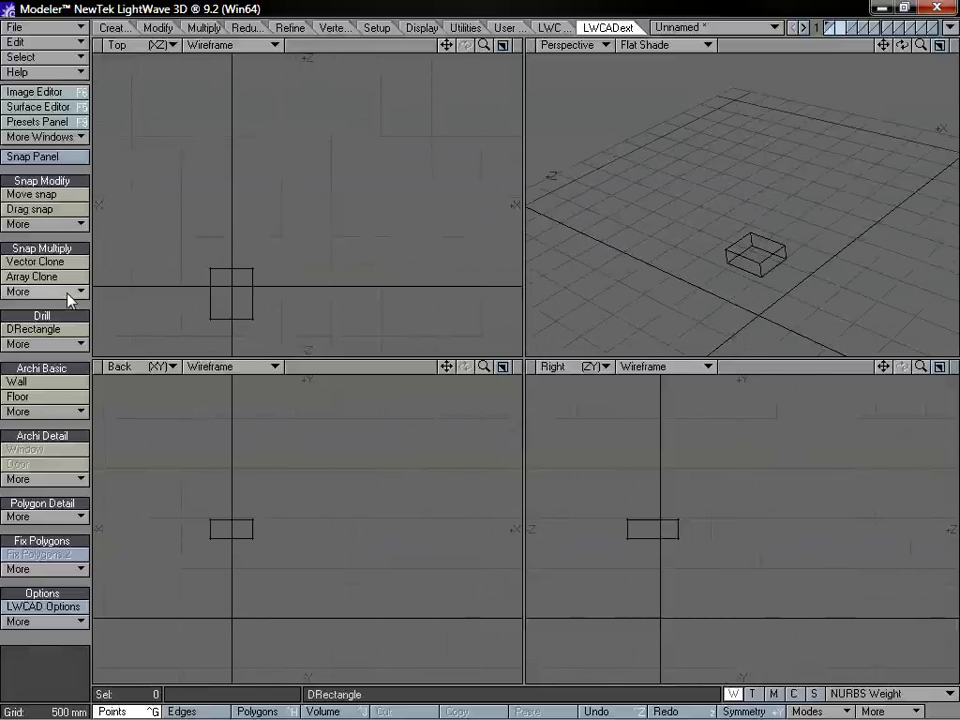
# Step: Draw an LWCAD circle with a radius of about 1485 mm in the Top view, passing through the background box
pyautogui.click(556, 29)
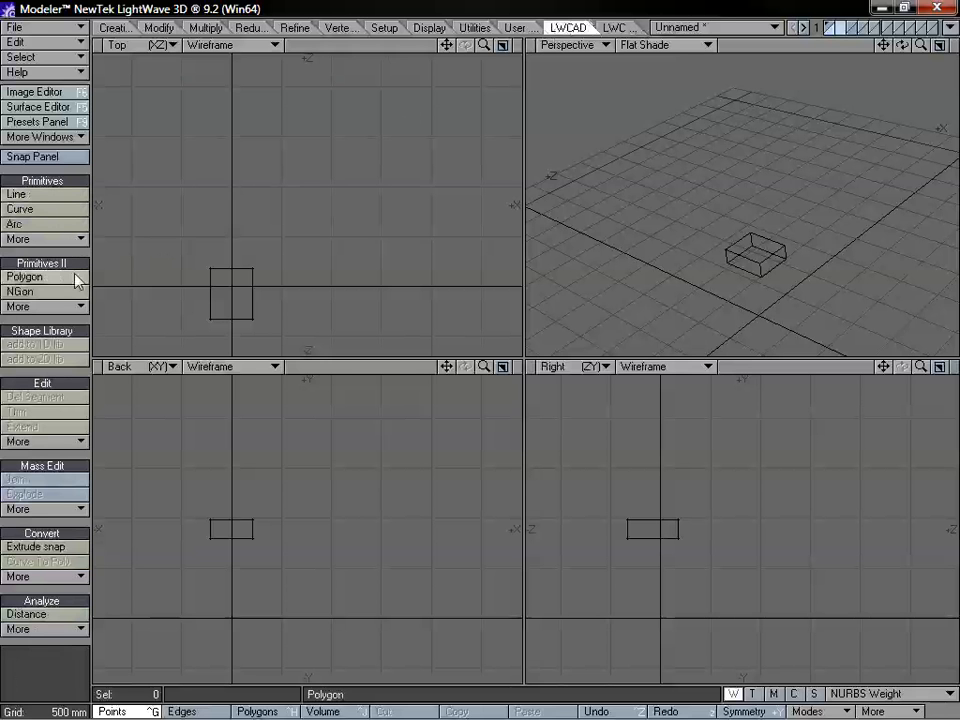
pyautogui.click(68, 307)
pyautogui.moveTo(85, 320)
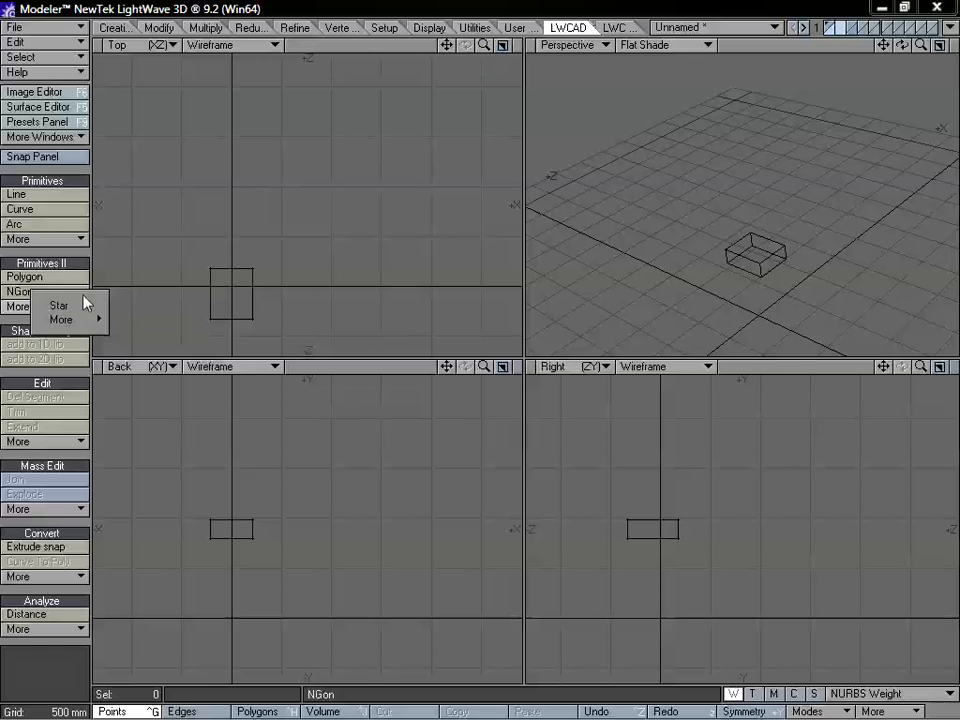
pyautogui.click(71, 254)
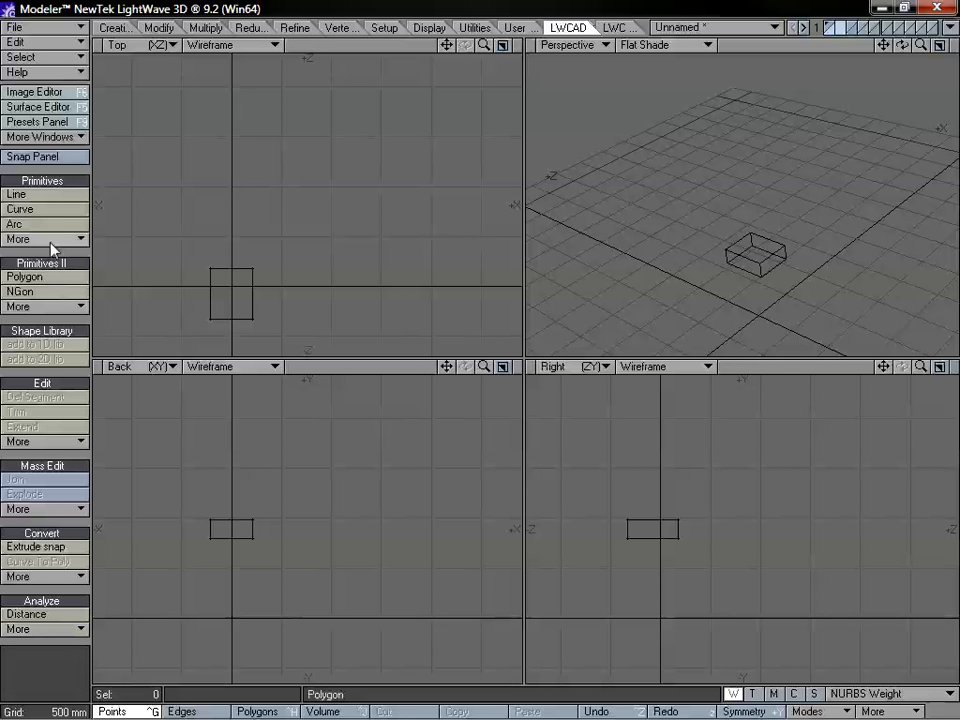
pyautogui.click(77, 241)
pyautogui.click(82, 242)
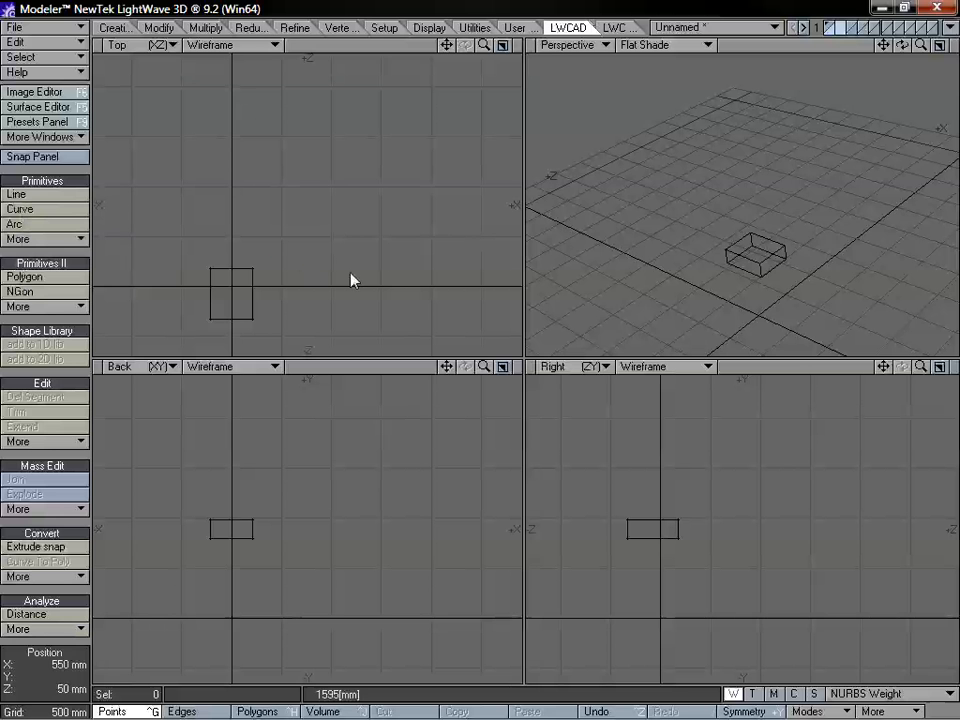
pyautogui.moveTo(301, 240); pyautogui.dragTo(338, 180)
pyautogui.moveTo(274, 266); pyautogui.dragTo(328, 186)
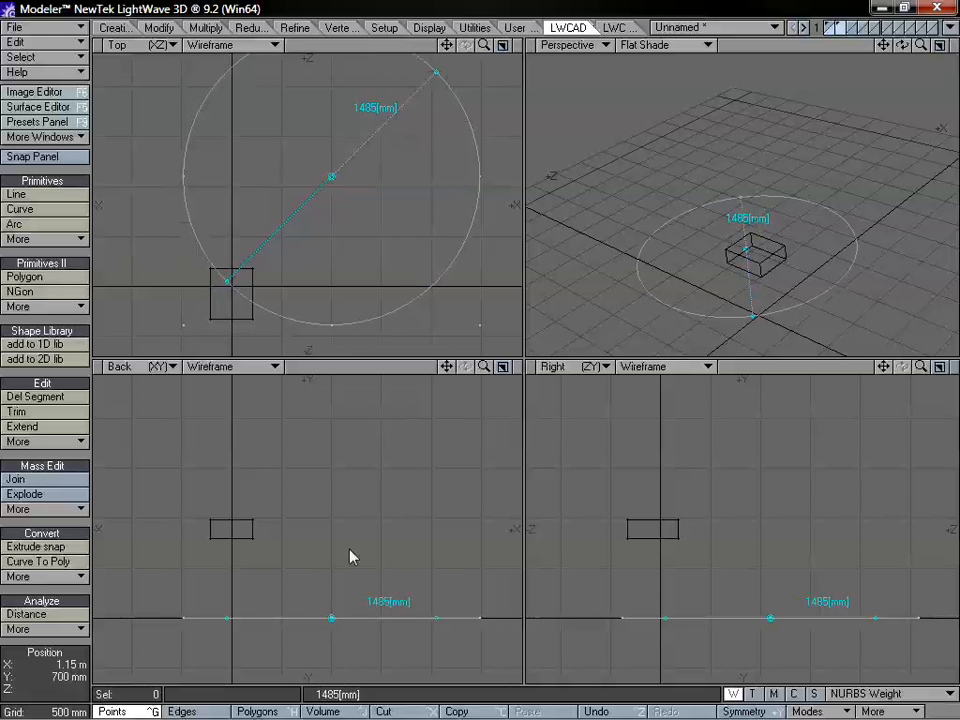
# Step: Finish the circle and move it straight up in the Back view to the box's mid-height
pyautogui.press('space')
pyautogui.press('t')
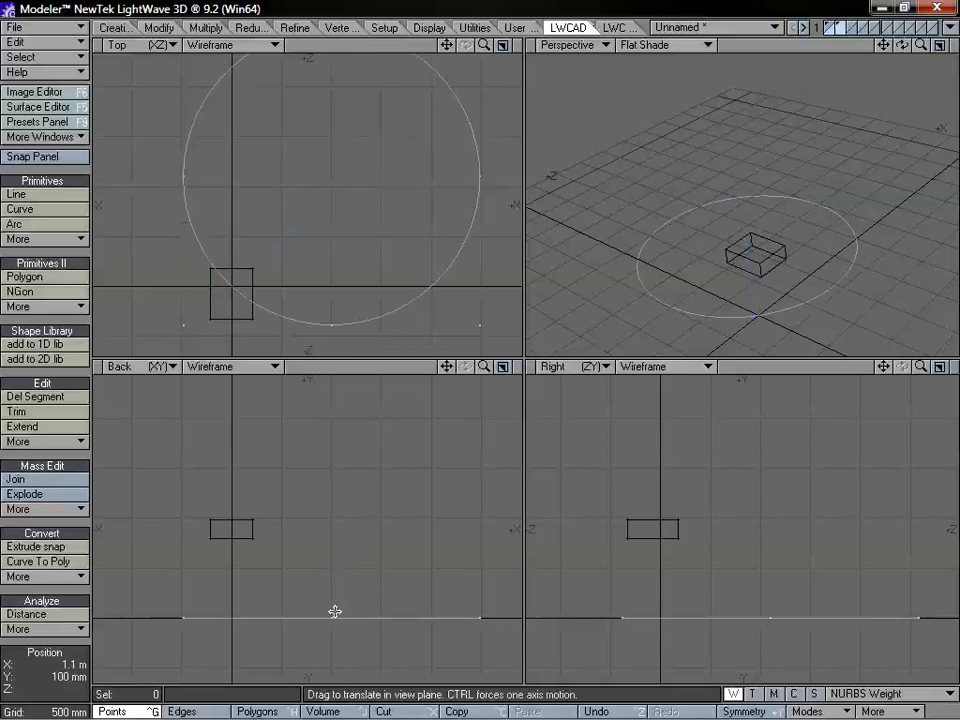
pyautogui.moveTo(335, 625); pyautogui.dragTo(335, 534)
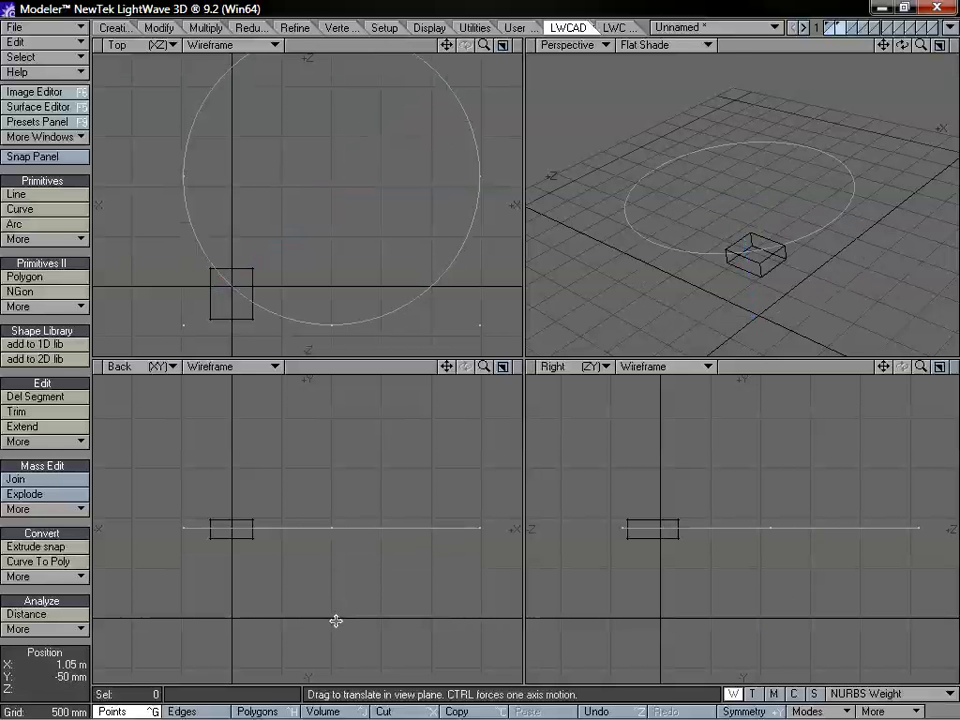
# Step: Make the box's layer active and put the circle's layer in the background
pyautogui.keyDown('alt'); pyautogui.moveTo(666, 207); pyautogui.dragTo(742, 233); pyautogui.keyUp('alt')
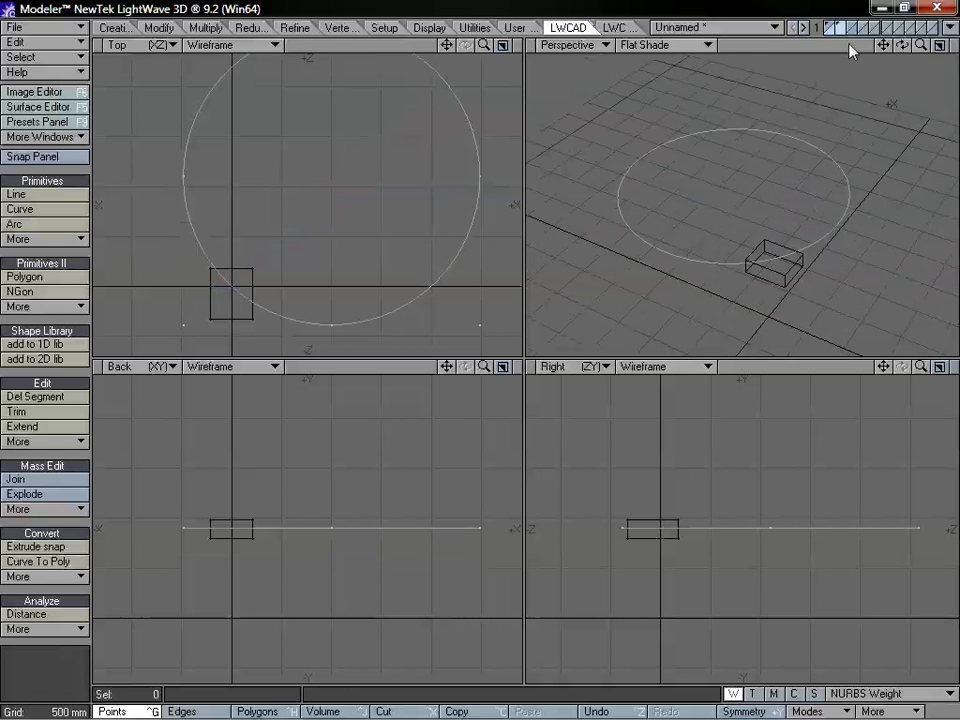
pyautogui.click(831, 24)
pyautogui.click(842, 32)
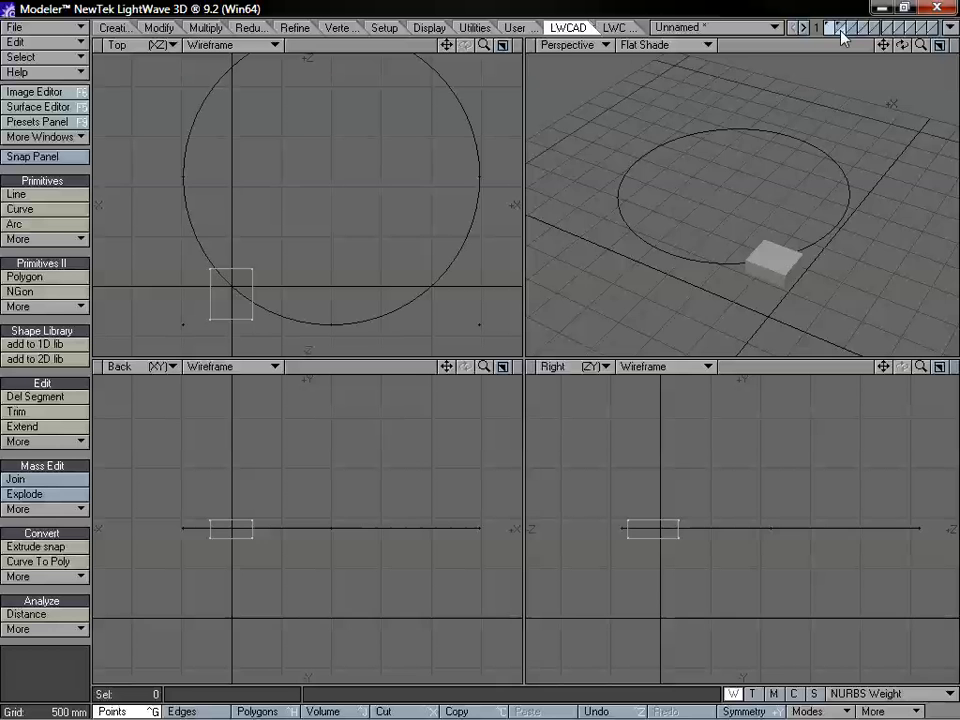
# Step: Rail Clone the box along the background circle, moving the cloning start point to the circle's lowest point in the Top view
pyautogui.keyDown('alt'); pyautogui.moveTo(775, 202); pyautogui.dragTo(752, 174); pyautogui.keyUp('alt')
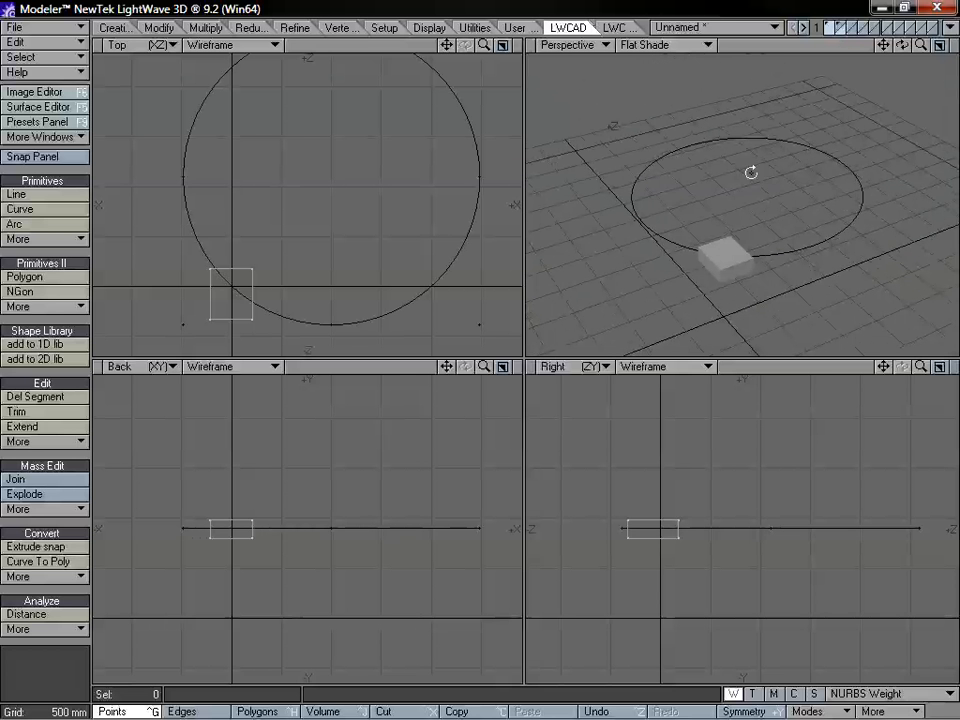
pyautogui.click(610, 28)
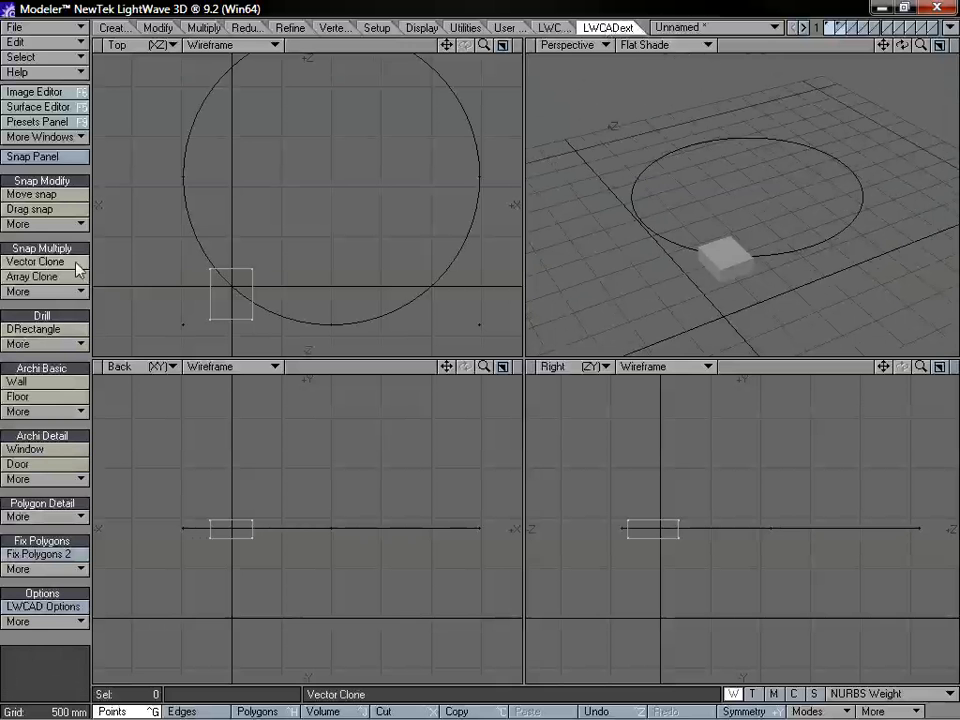
pyautogui.click(62, 291)
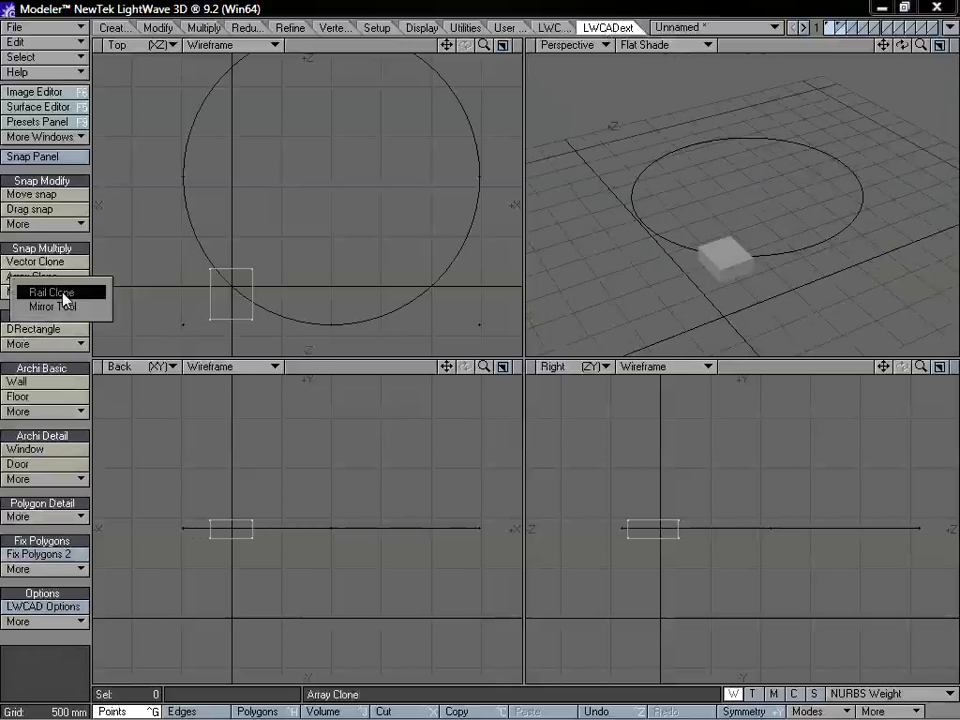
pyautogui.click(67, 293)
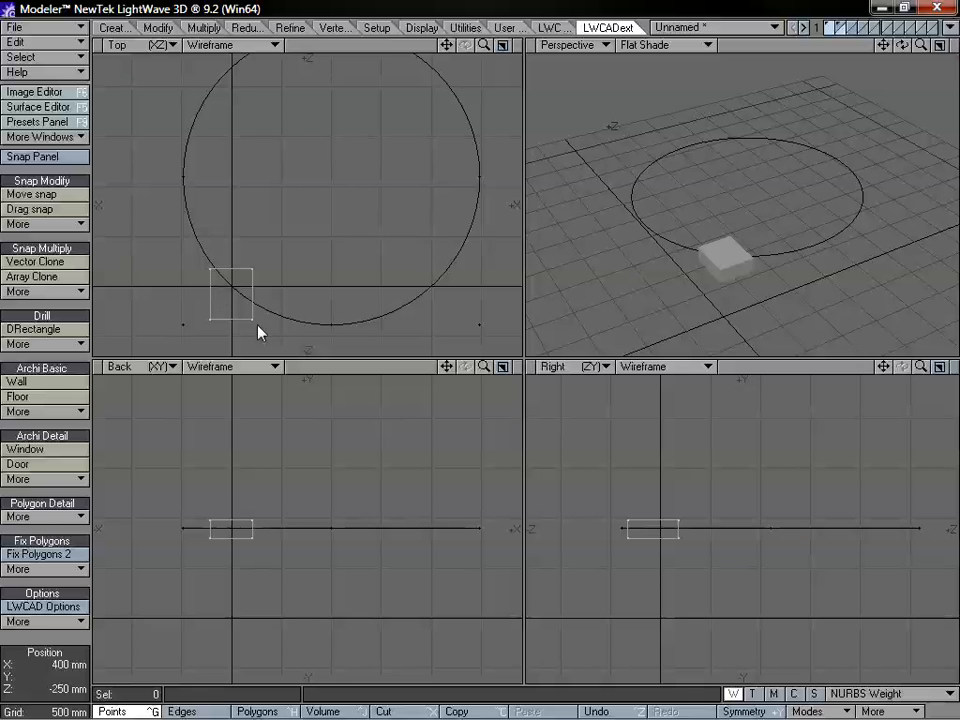
pyautogui.moveTo(254, 310)
pyautogui.mouseDown()
pyautogui.moveTo(379, 321)
pyautogui.moveTo(462, 256)
pyautogui.moveTo(480, 182)
pyautogui.moveTo(420, 300)
pyautogui.moveTo(379, 318)
pyautogui.mouseUp()
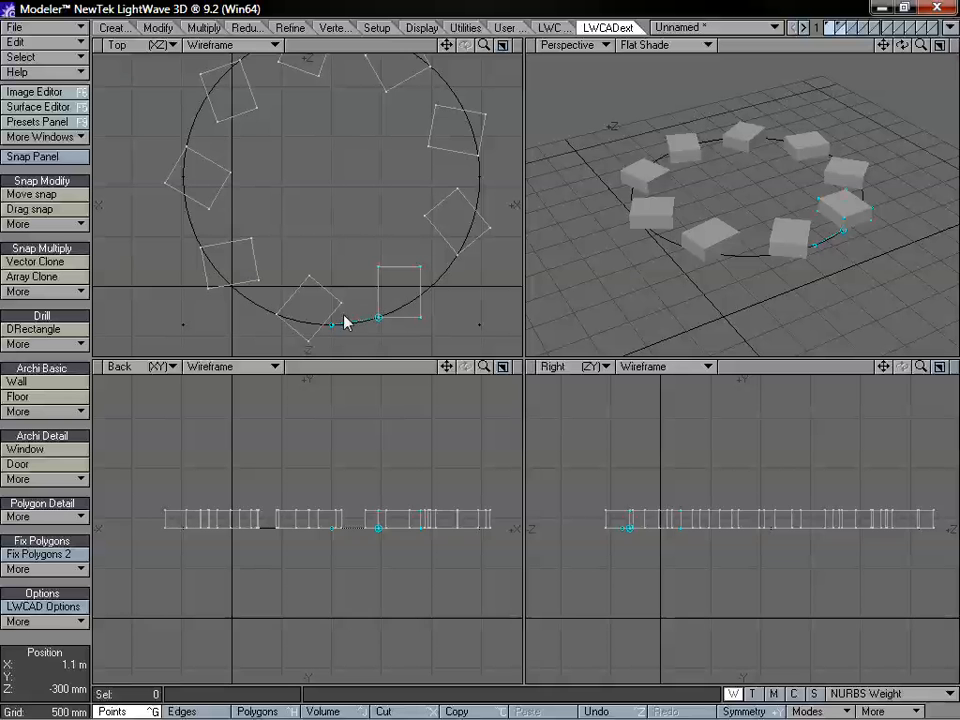
pyautogui.moveTo(379, 321)
pyautogui.mouseDown()
pyautogui.moveTo(343, 315)
pyautogui.moveTo(302, 328)
pyautogui.moveTo(326, 326)
pyautogui.mouseUp()
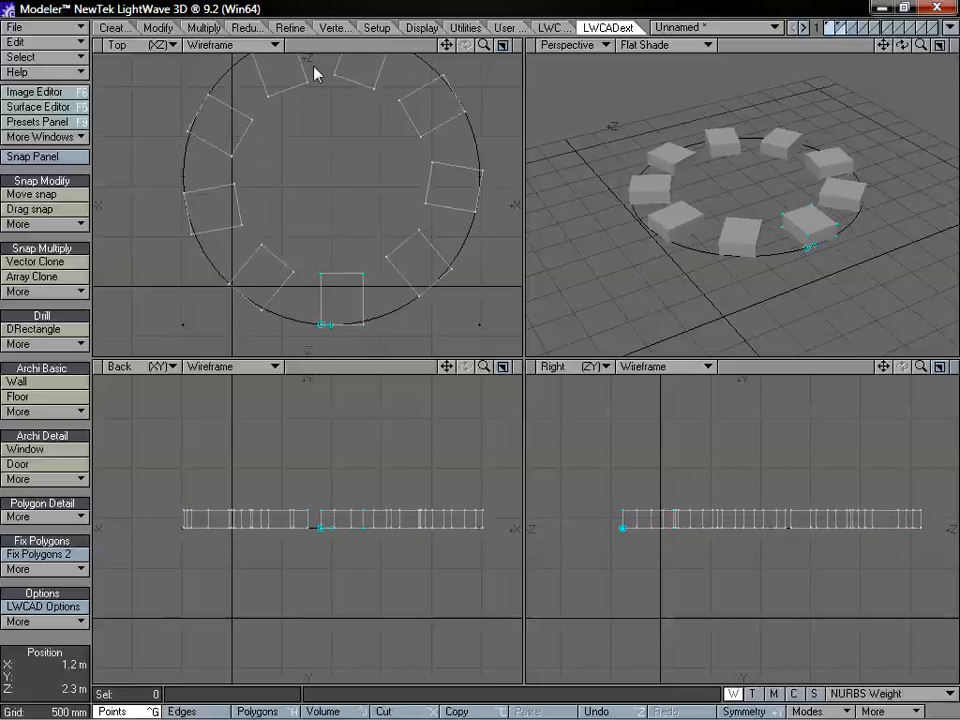
pyautogui.moveTo(484, 45); pyautogui.dragTo(446, 71)
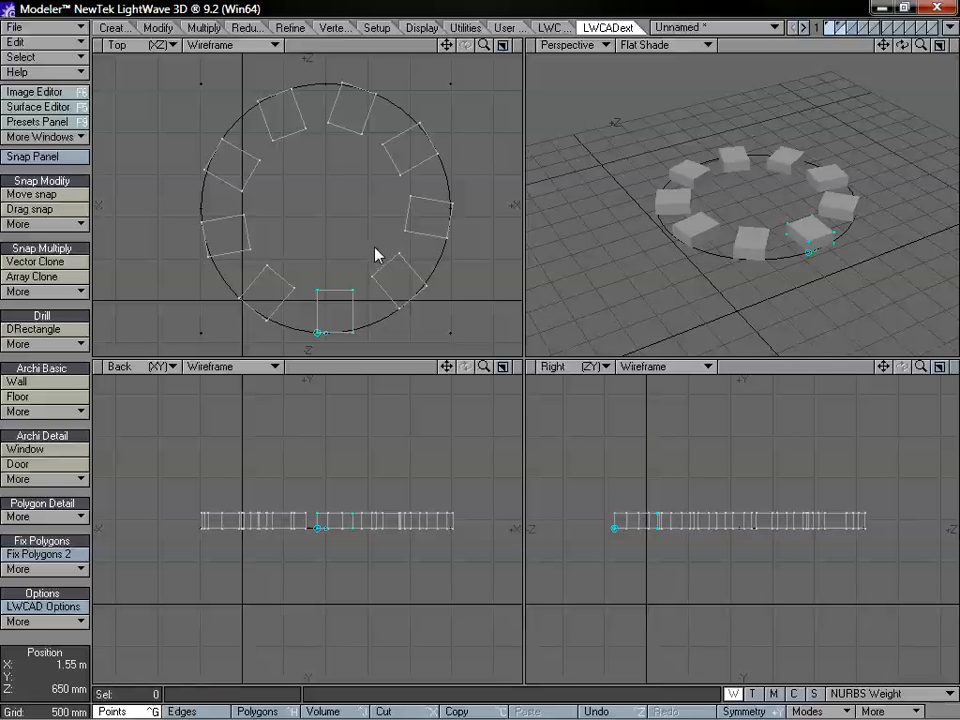
# Step: Open the Rail Clone numeric options and turn off the oriented setting for the clones
pyautogui.press('n')
pyautogui.moveTo(638, 388)
pyautogui.mouseDown()
pyautogui.moveTo(608, 178)
pyautogui.moveTo(595, 363)
pyautogui.mouseUp()
pyautogui.click(676, 428)
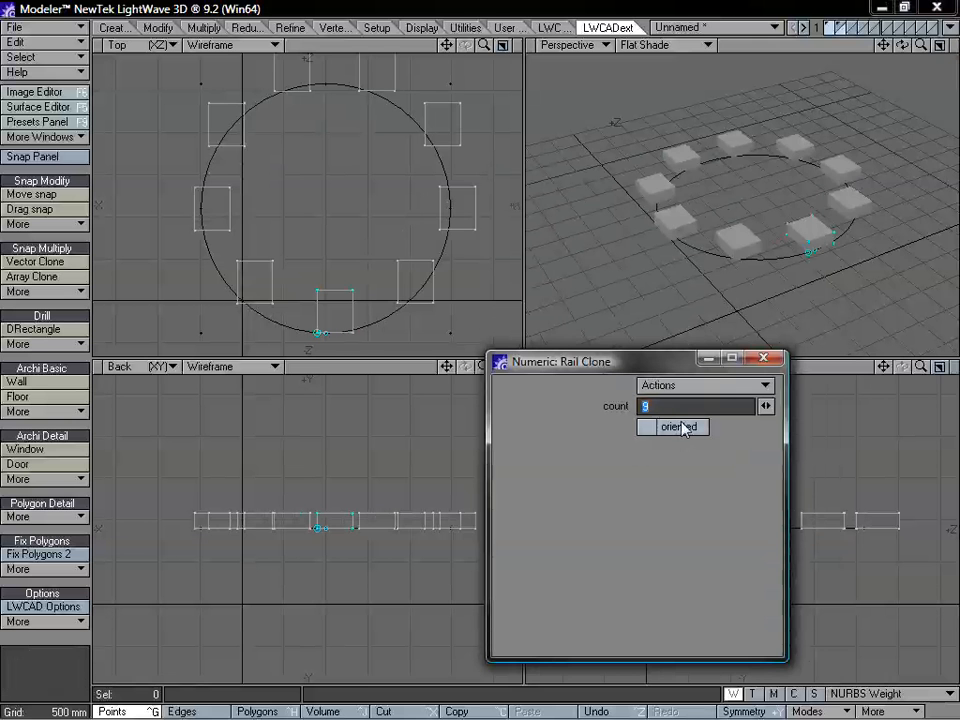
pyautogui.click(682, 430)
pyautogui.click(685, 435)
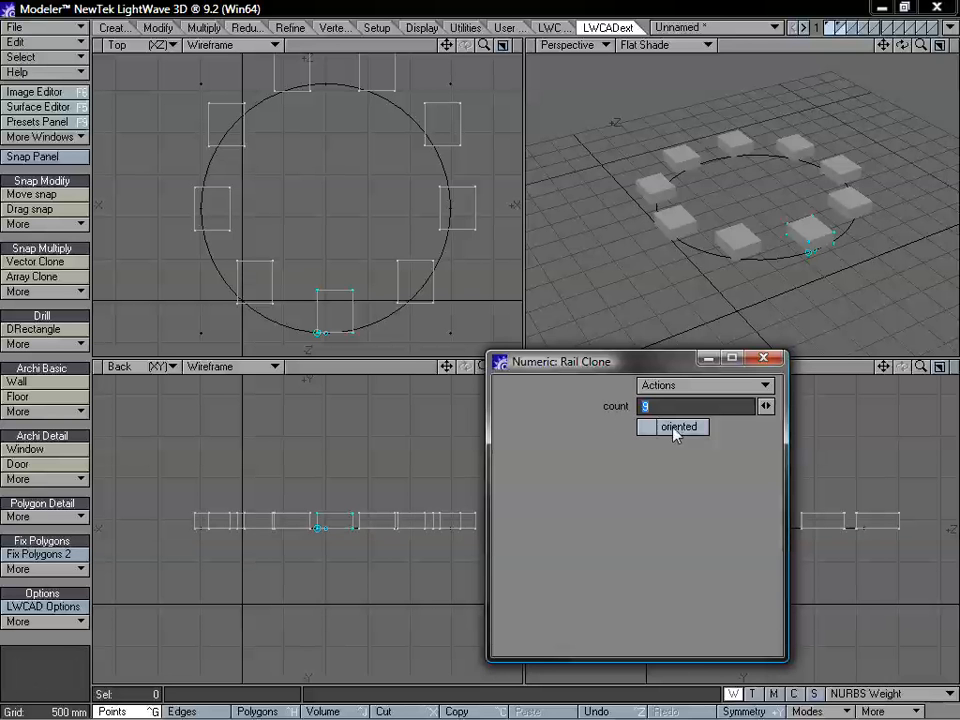
pyautogui.click(676, 432)
pyautogui.click(675, 432)
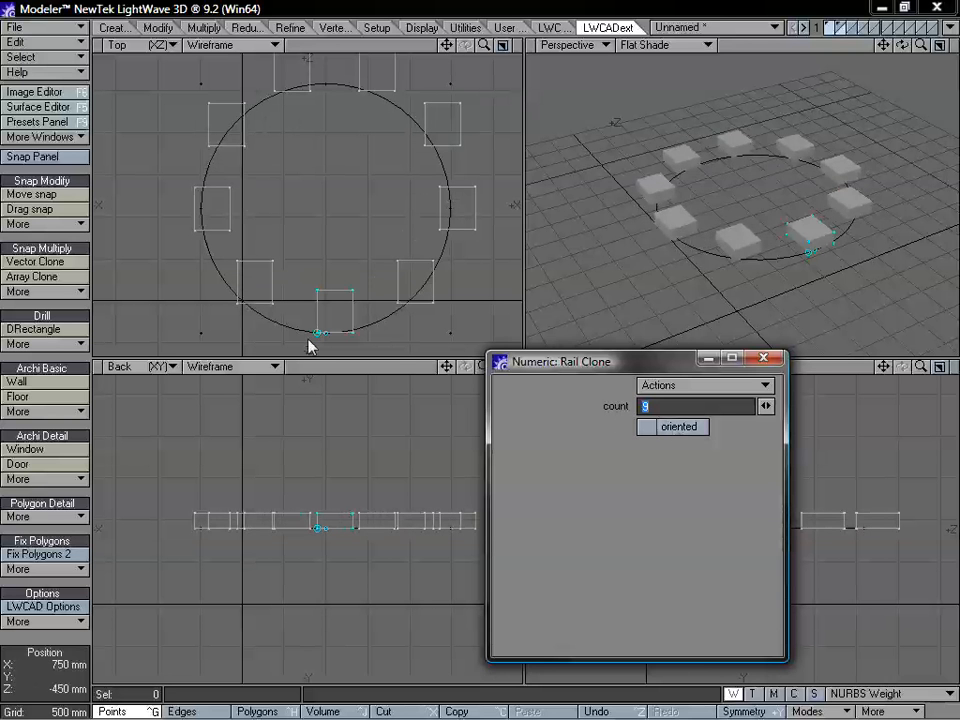
# Step: Set the Rail Clone count to 13 with oriented enabled, and close the numeric options
pyautogui.moveTo(765, 413); pyautogui.dragTo(786, 413)
pyautogui.click(697, 428)
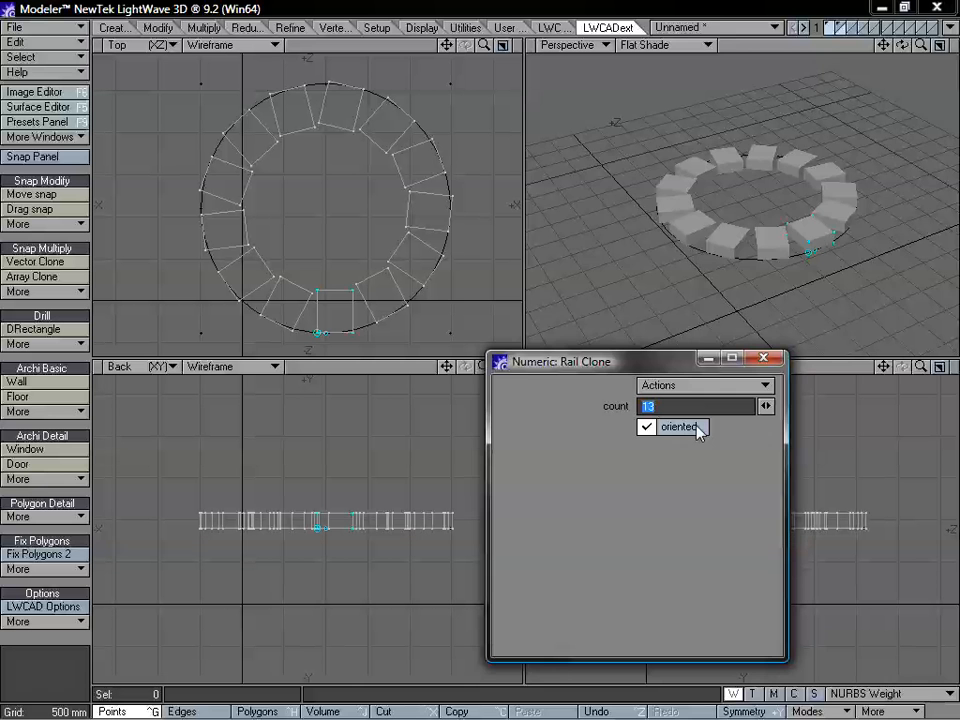
pyautogui.moveTo(741, 175)
pyautogui.keyDown('alt'); pyautogui.mouseDown()
pyautogui.moveTo(827, 294)
pyautogui.moveTo(741, 139)
pyautogui.moveTo(748, 360)
pyautogui.moveTo(747, 250)
pyautogui.moveTo(791, 281)
pyautogui.moveTo(834, 266)
pyautogui.moveTo(774, 264)
pyautogui.mouseUp(); pyautogui.keyUp('alt')
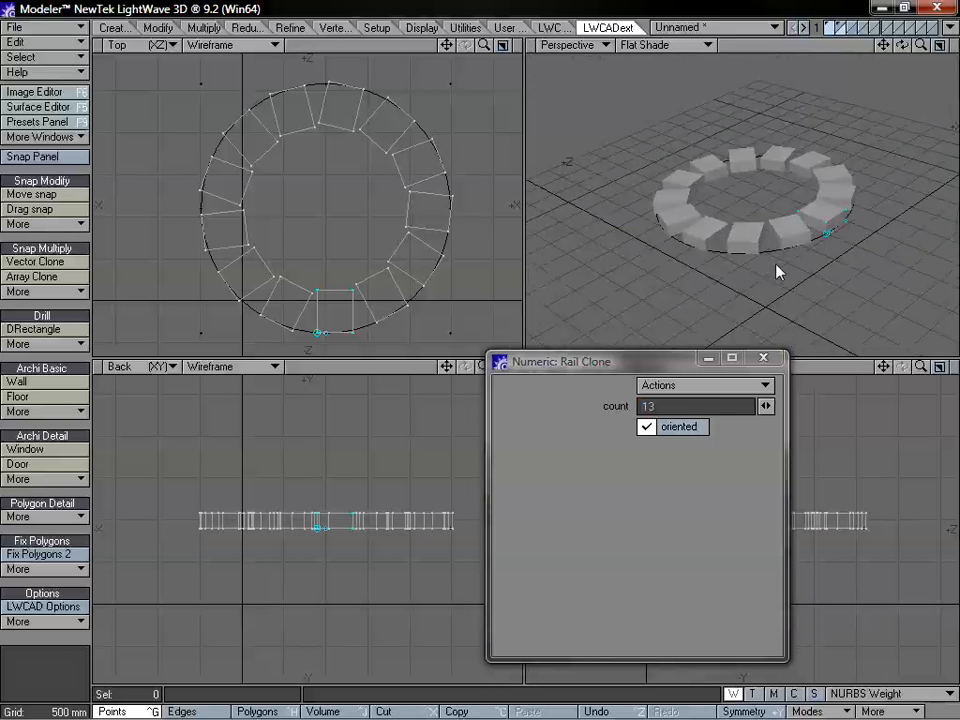
pyautogui.click(763, 361)
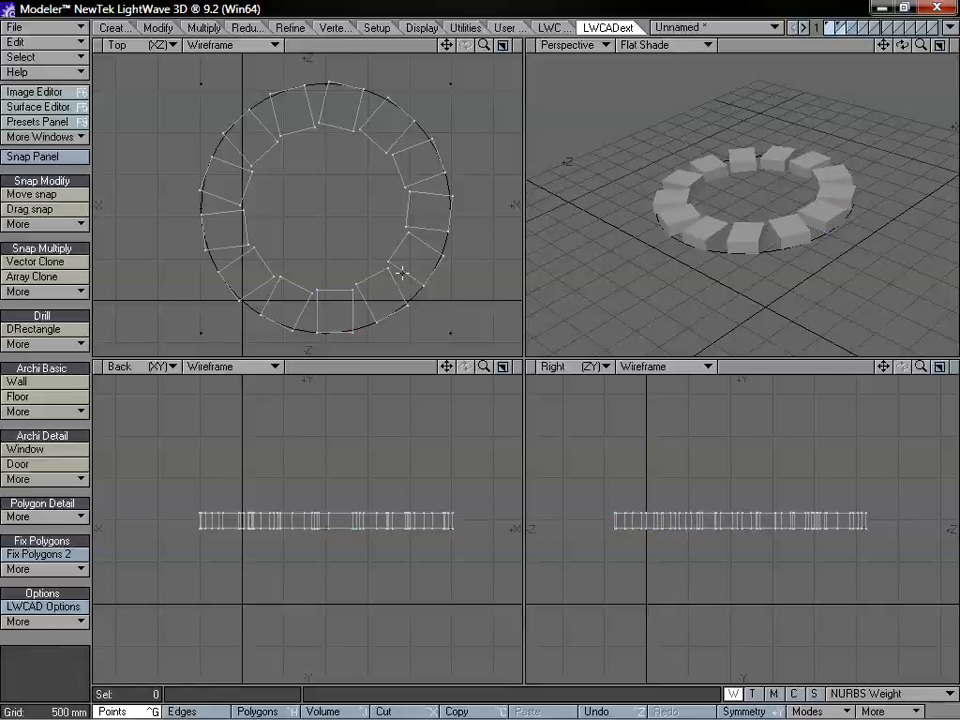
# Step: Undo the Rail Clone and delete the circle from the second layer
pyautogui.press('u')
pyautogui.click(840, 29)
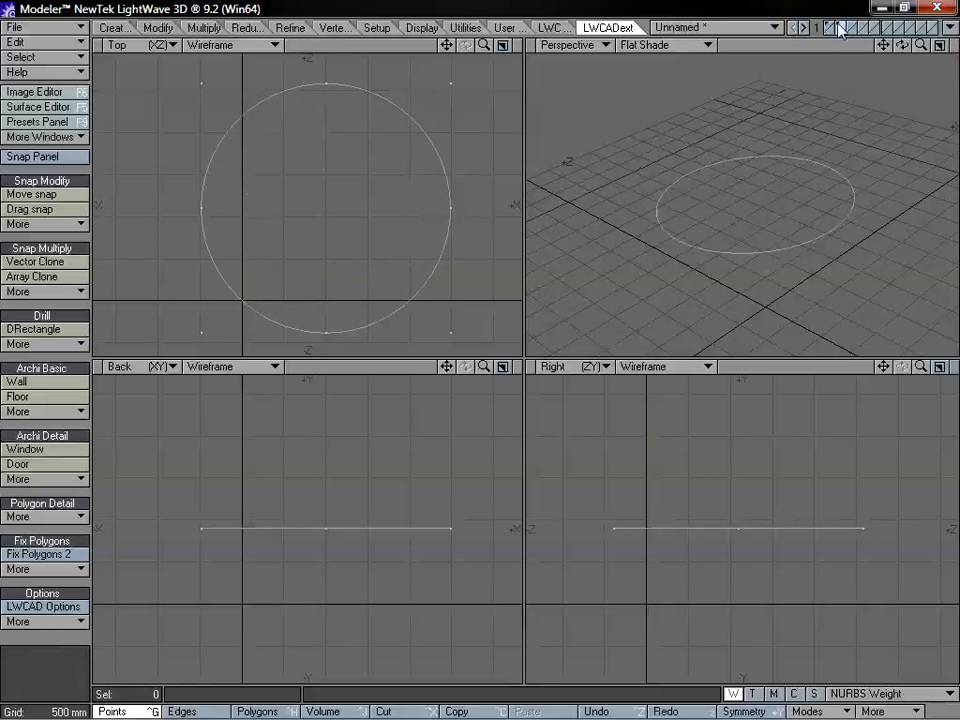
pyautogui.click(834, 34)
pyautogui.press('Delete')
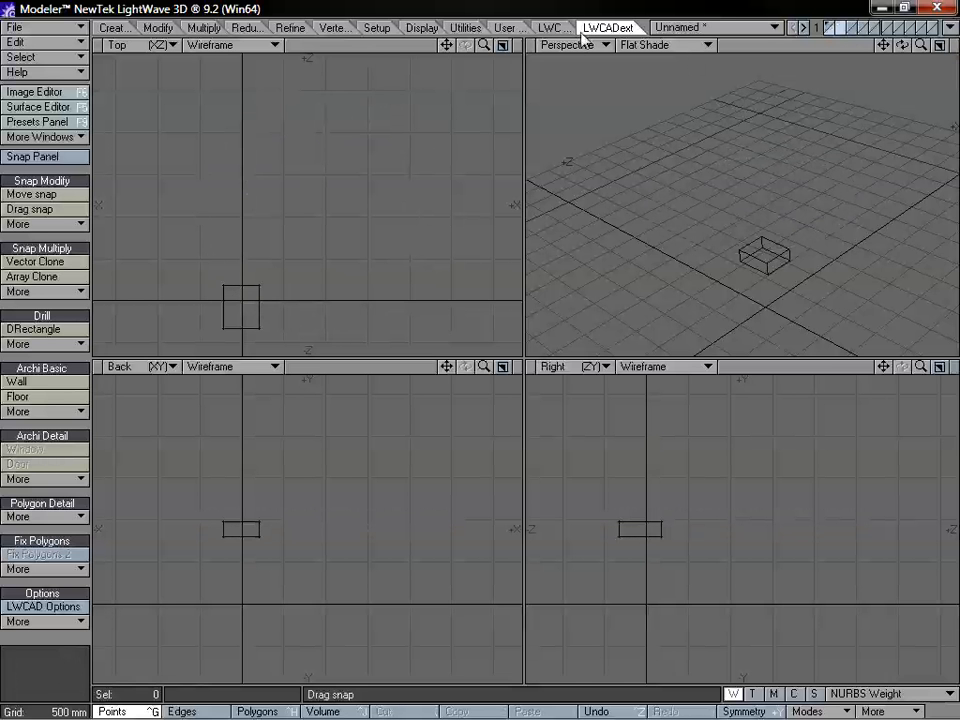
# Step: Draw an LWCAD Pattern 2D rot shape in the Top view and move it so its lower end overlaps the background box
pyautogui.click(549, 27)
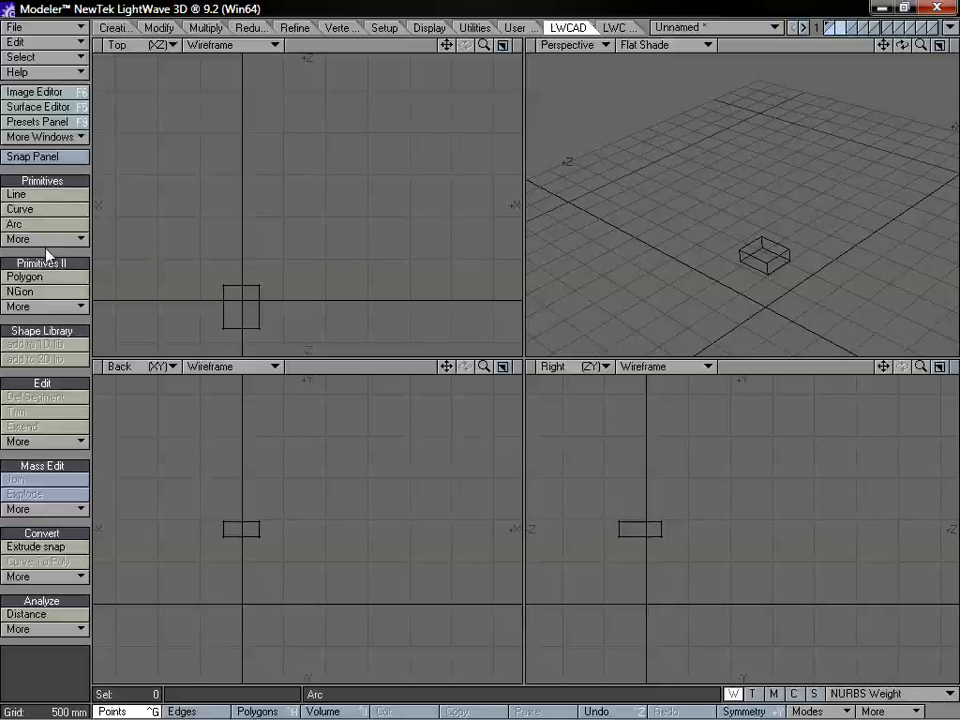
pyautogui.click(60, 306)
pyautogui.moveTo(100, 324)
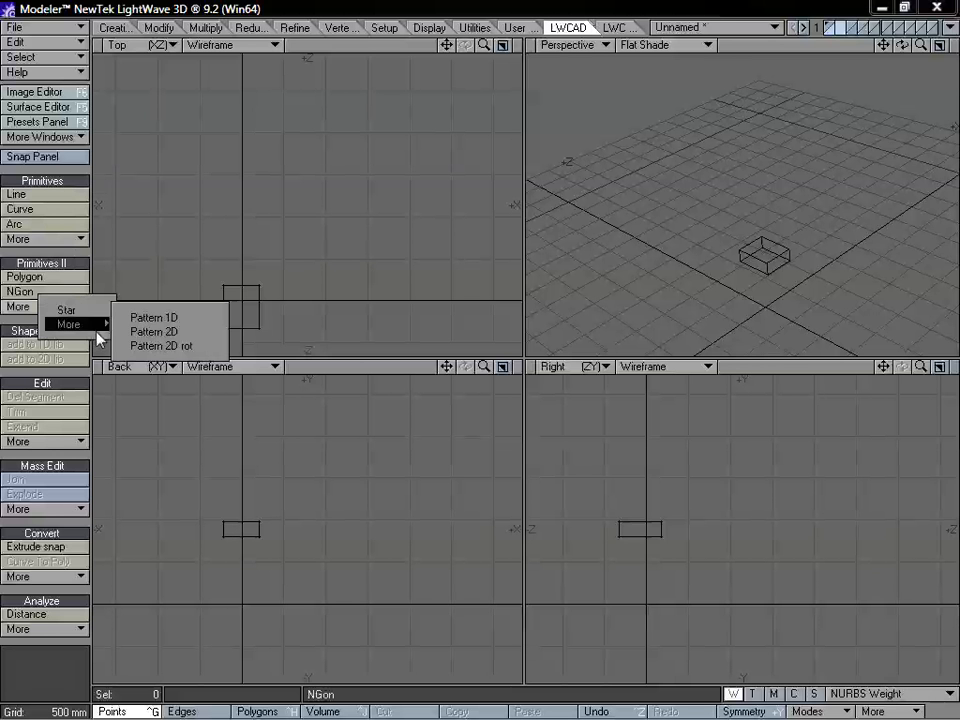
pyautogui.click(154, 343)
pyautogui.moveTo(254, 221); pyautogui.dragTo(349, 329)
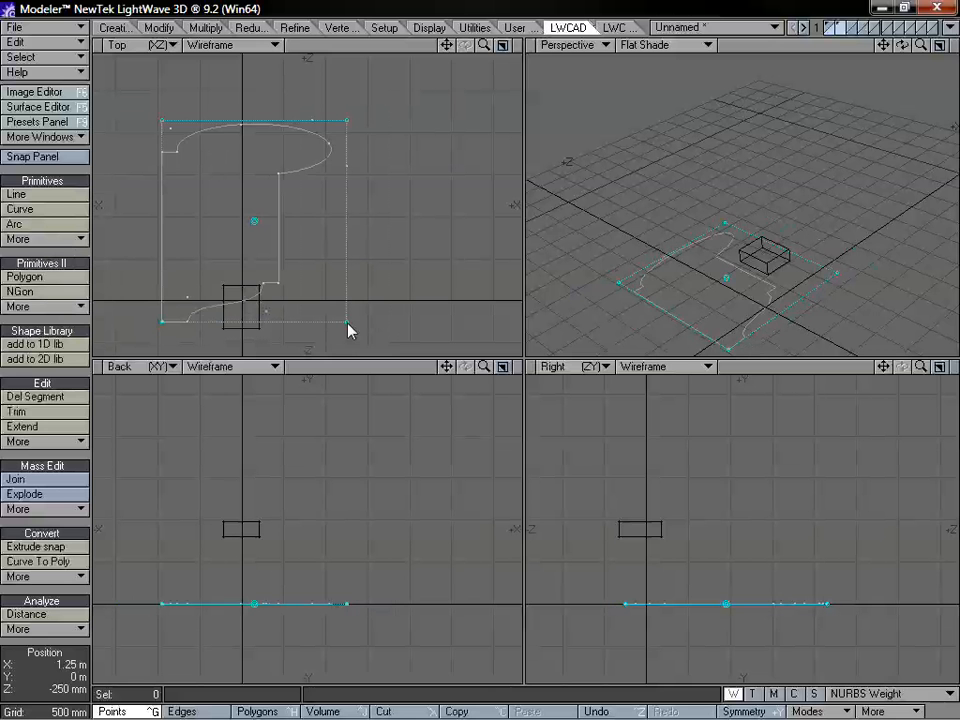
pyautogui.moveTo(254, 221); pyautogui.dragTo(309, 204)
pyautogui.press('space')
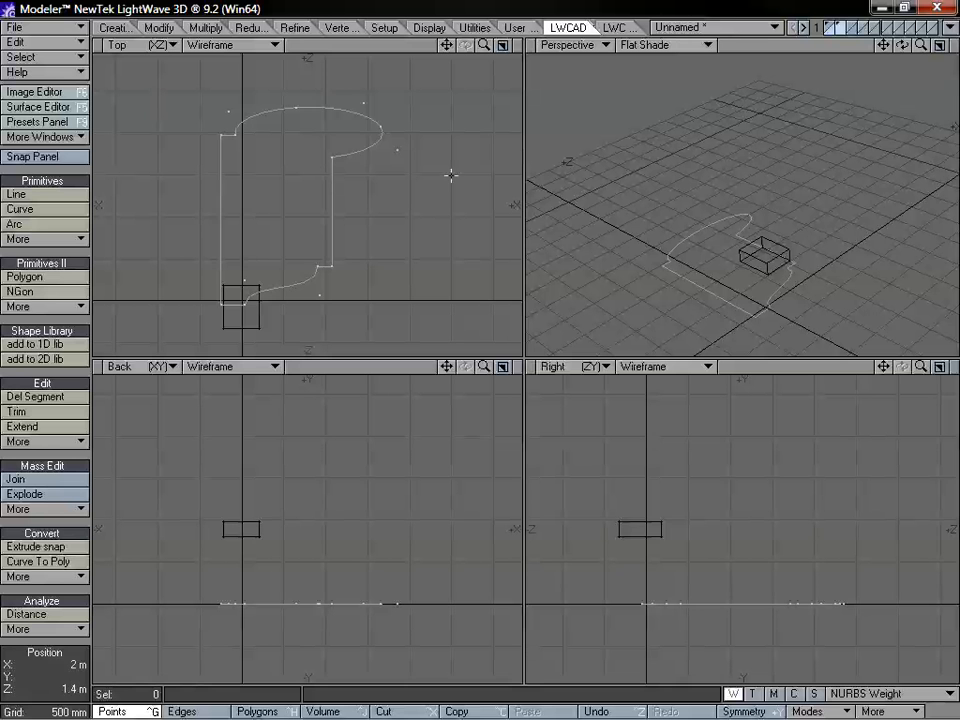
# Step: Put the pattern curve's layer in the background and Rail Clone the box along it, starting at the notch in its upper-left corner
pyautogui.click(830, 25)
pyautogui.click(840, 31)
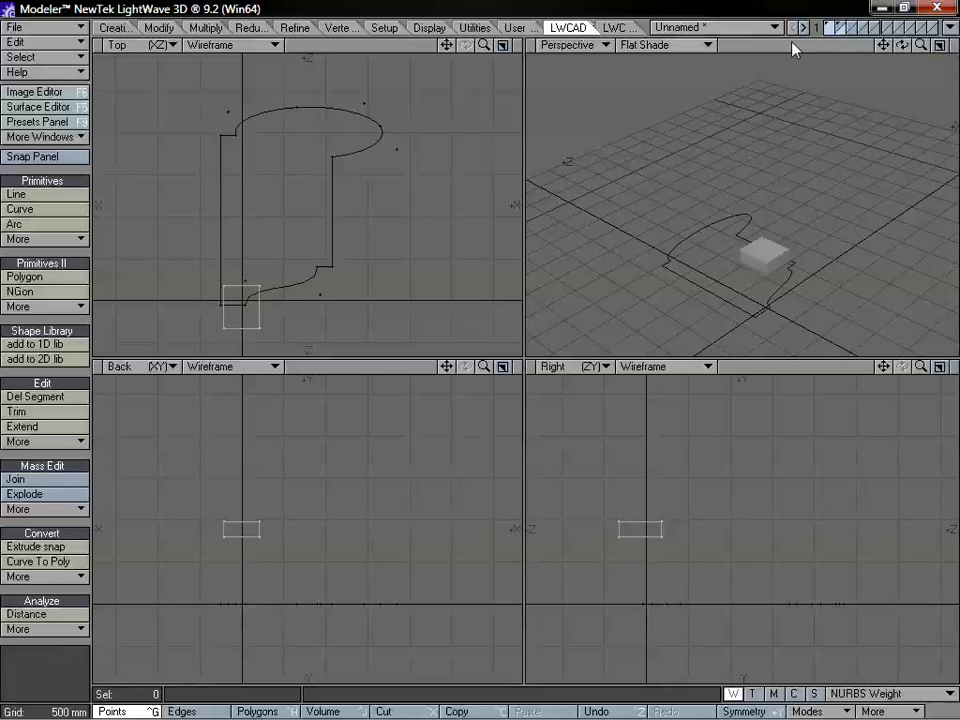
pyautogui.click(630, 28)
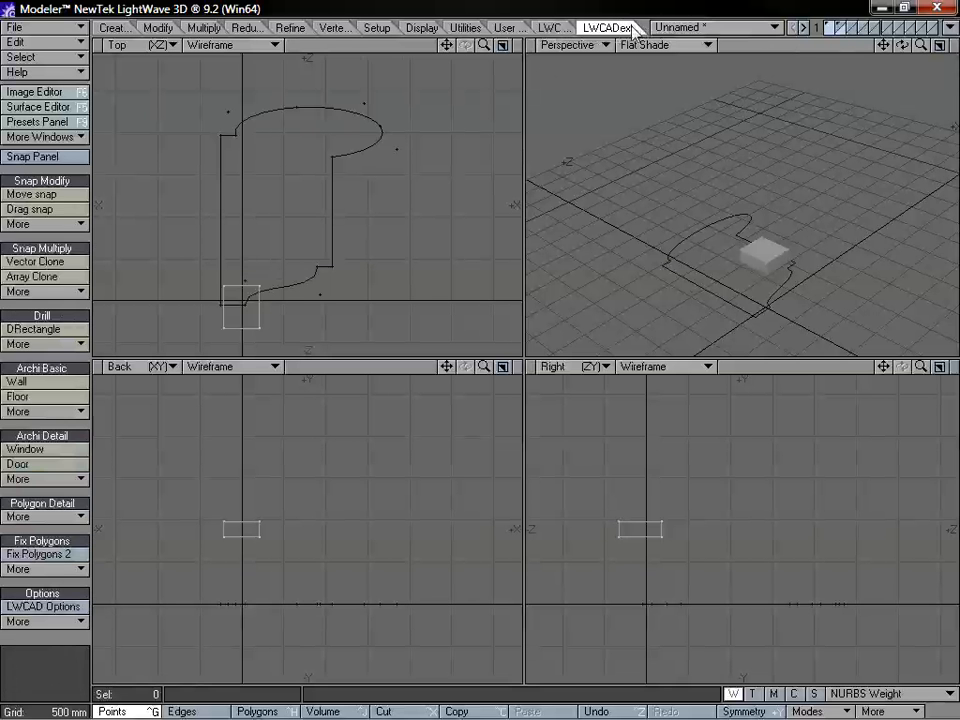
pyautogui.click(60, 291)
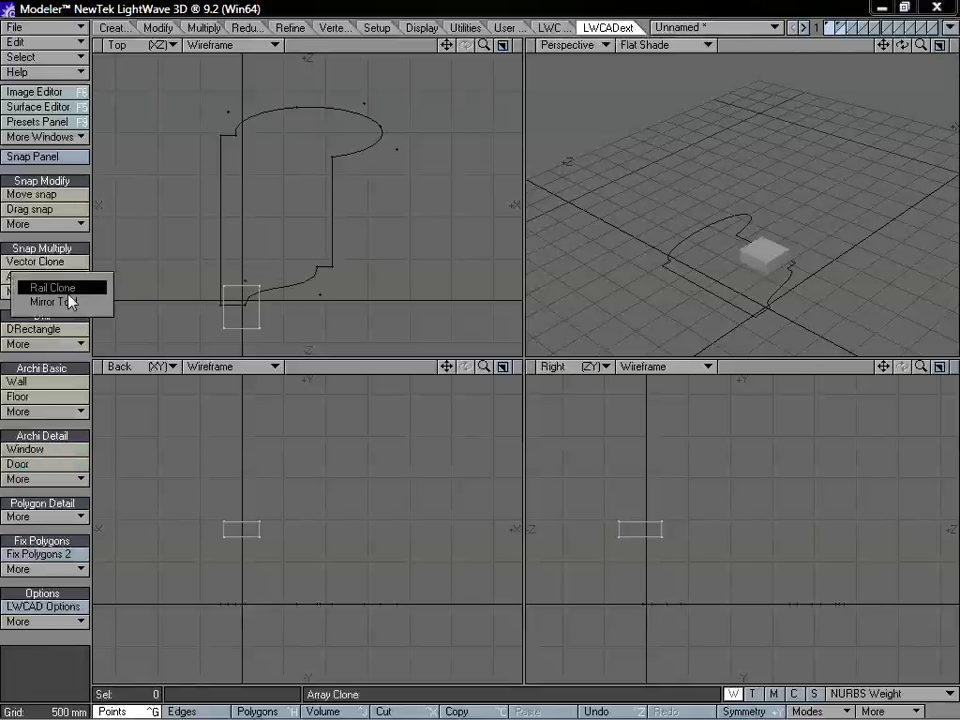
pyautogui.click(66, 291)
pyautogui.moveTo(256, 306)
pyautogui.mouseDown()
pyautogui.moveTo(268, 296)
pyautogui.moveTo(249, 313)
pyautogui.moveTo(268, 330)
pyautogui.moveTo(237, 137)
pyautogui.moveTo(266, 121)
pyautogui.moveTo(240, 140)
pyautogui.mouseUp()
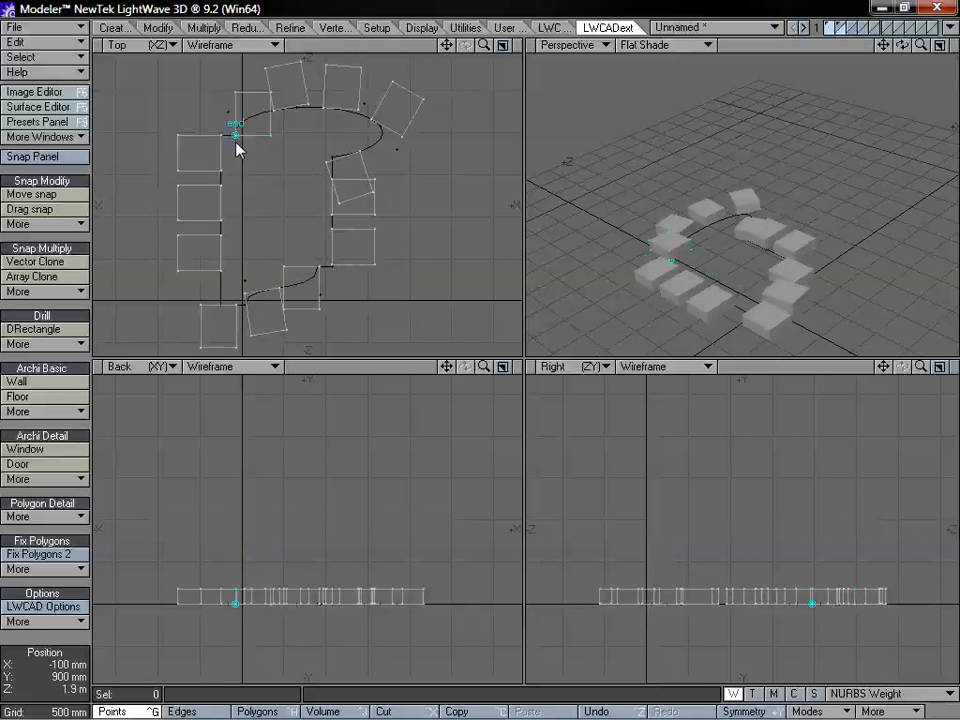
pyautogui.moveTo(484, 45)
pyautogui.mouseDown()
pyautogui.moveTo(449, 52)
pyautogui.moveTo(469, 39)
pyautogui.mouseUp()
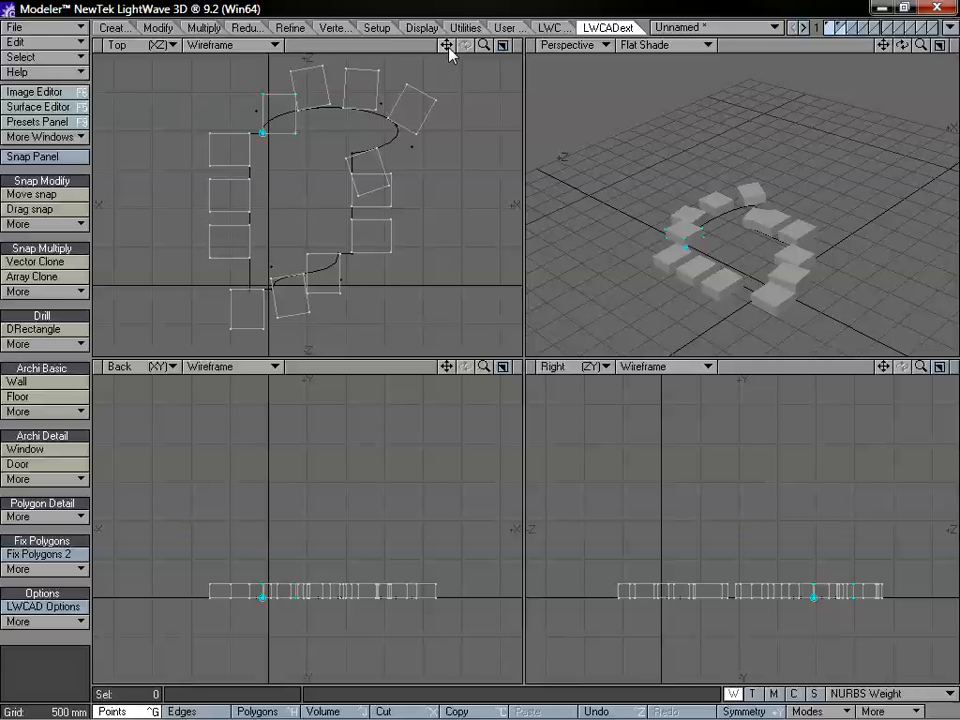
pyautogui.keyDown('alt'); pyautogui.moveTo(757, 216); pyautogui.dragTo(733, 200); pyautogui.keyUp('alt')
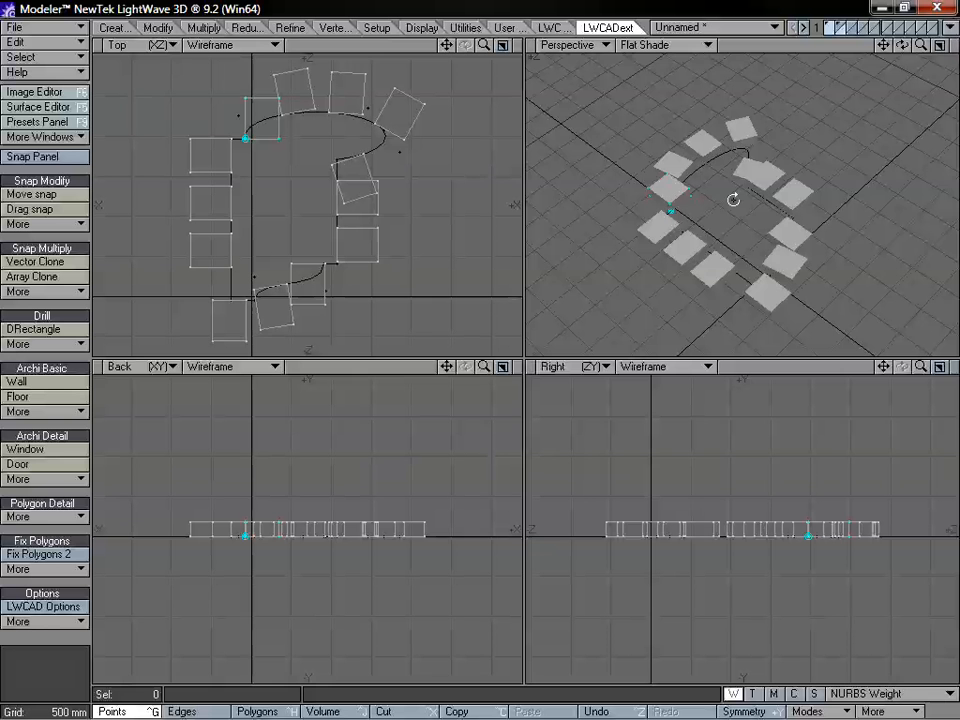
pyautogui.keyDown('alt'); pyautogui.moveTo(716, 200); pyautogui.dragTo(808, 210); pyautogui.keyUp('alt')
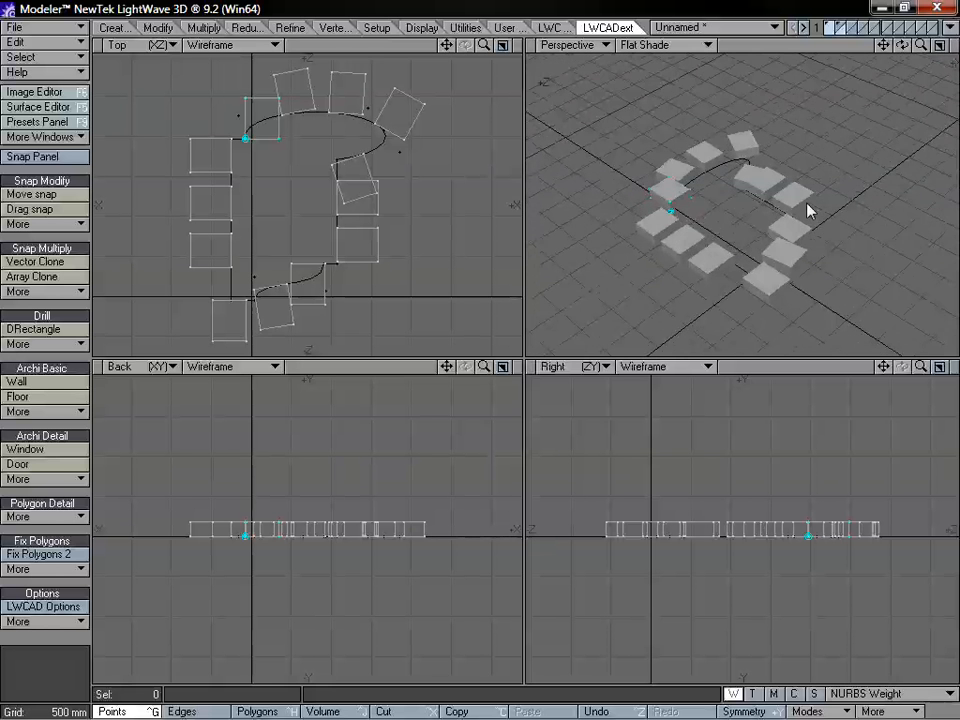
# Step: Switch to polygon mode, show only the box's layer and undo the Rail Clone along the pattern curve
pyautogui.hotkey('ctrl', 'h')
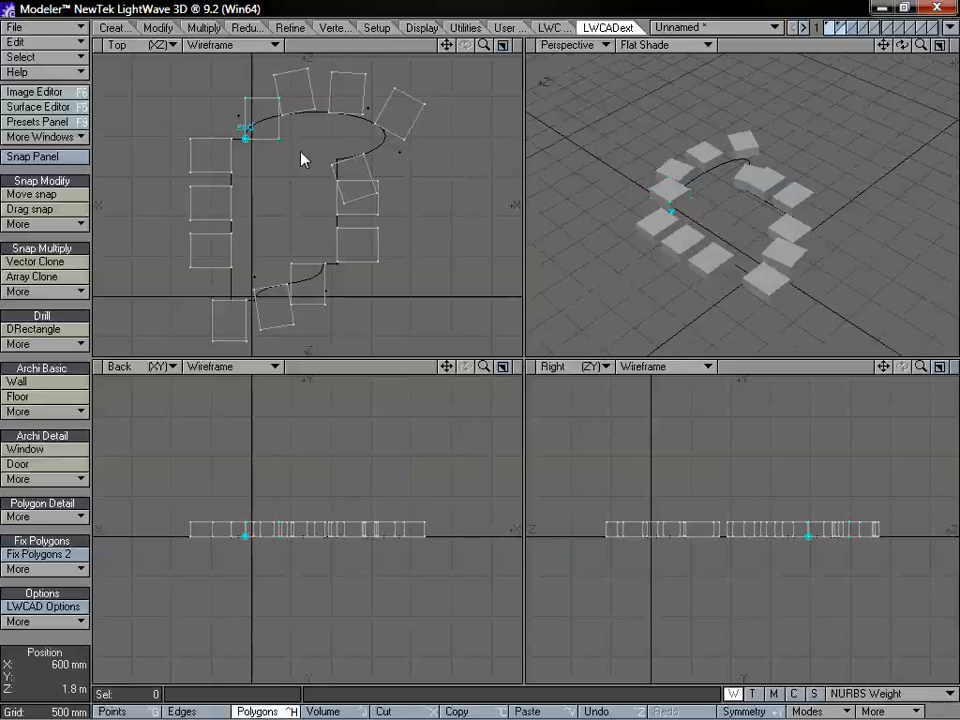
pyautogui.keyDown('alt'); pyautogui.moveTo(733, 176); pyautogui.dragTo(759, 215); pyautogui.keyUp('alt')
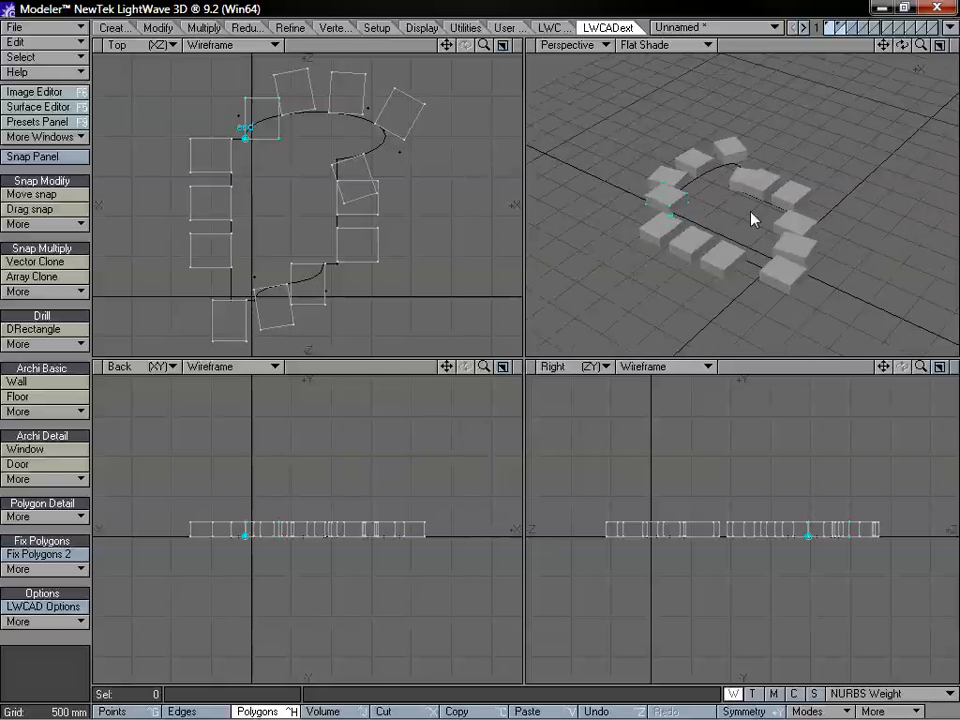
pyautogui.click(840, 28)
pyautogui.click(831, 28)
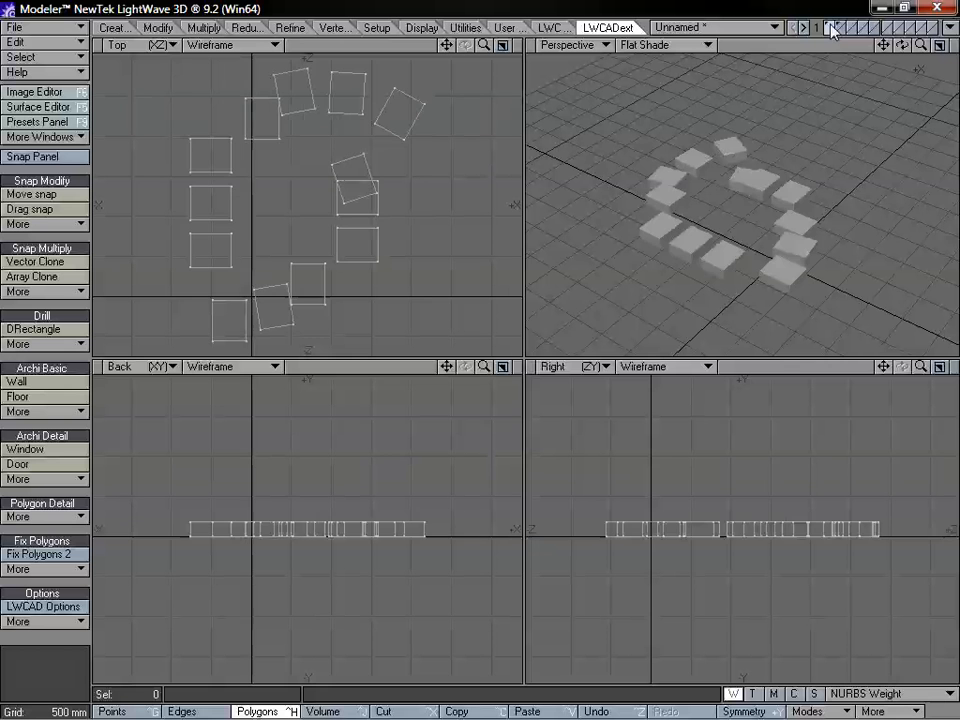
pyautogui.press('u')
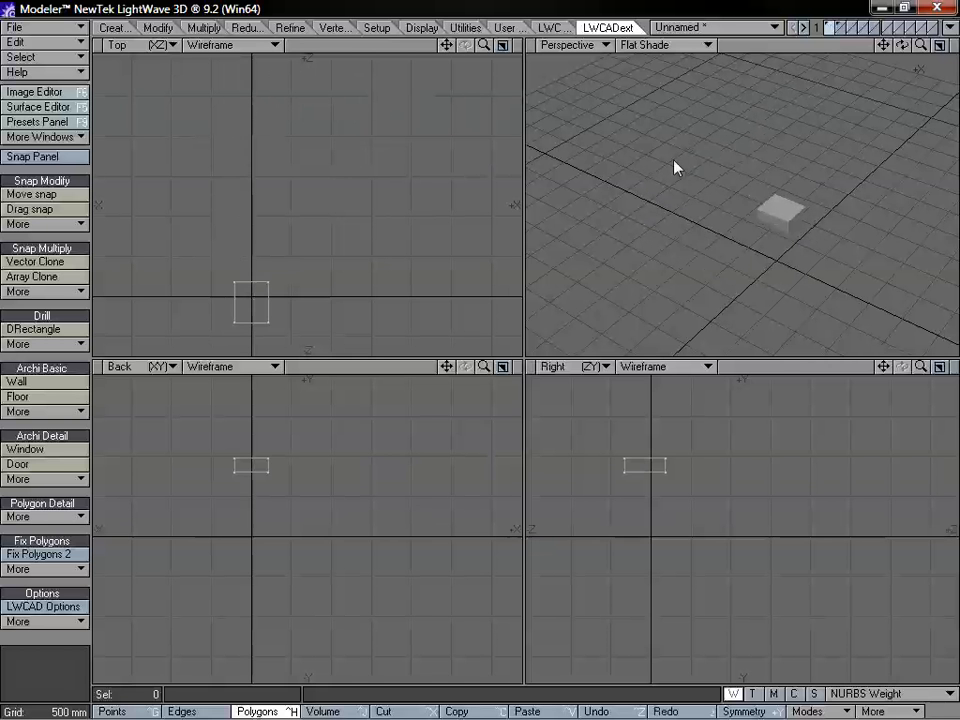
# Step: Cut the pattern curve from the second layer and paste it into the box's layer
pyautogui.click(840, 28)
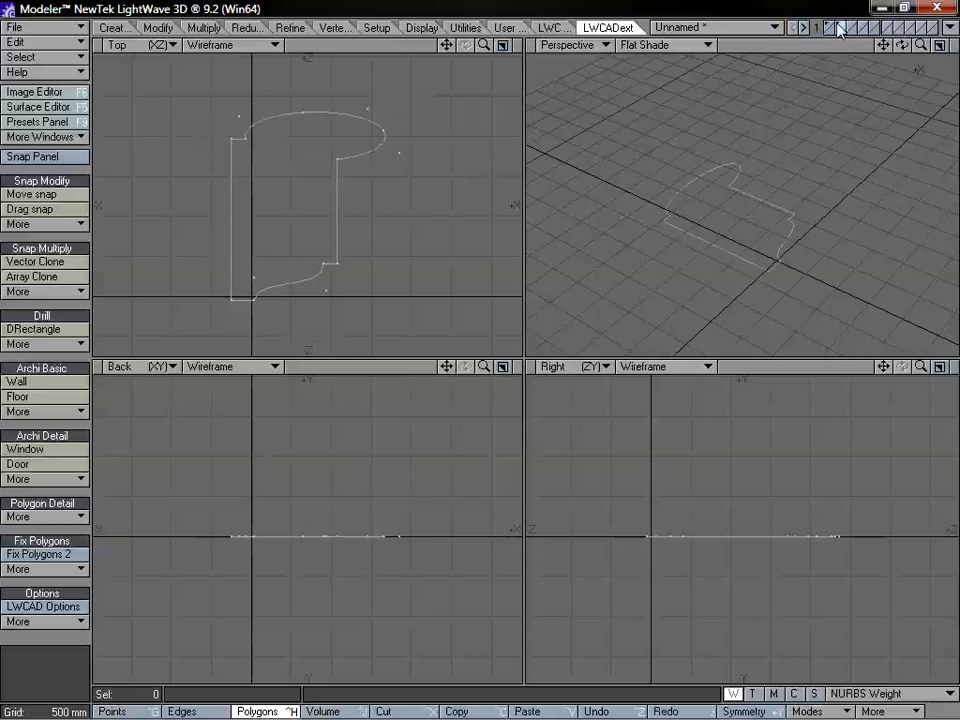
pyautogui.press('Delete')
pyautogui.click(831, 28)
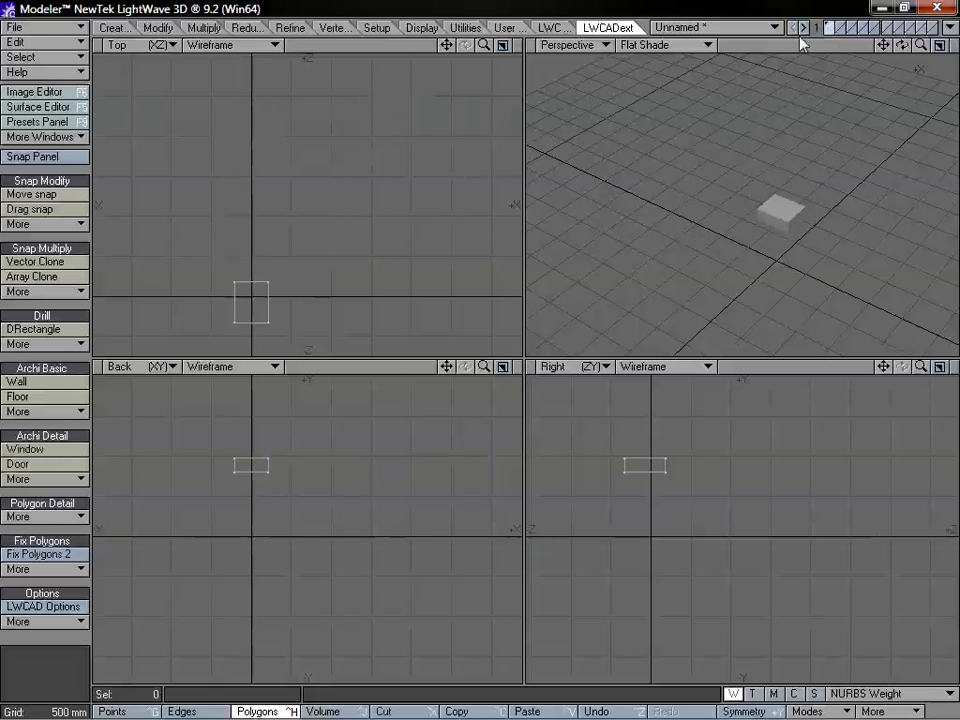
pyautogui.press('v')
# Step: Select the box and Rail Clone it along the pattern curve from its upper notch, shifting the reference handle to centre the clones on the curve
pyautogui.keyDown('alt'); pyautogui.moveTo(703, 133); pyautogui.dragTo(496, 265); pyautogui.keyUp('alt')
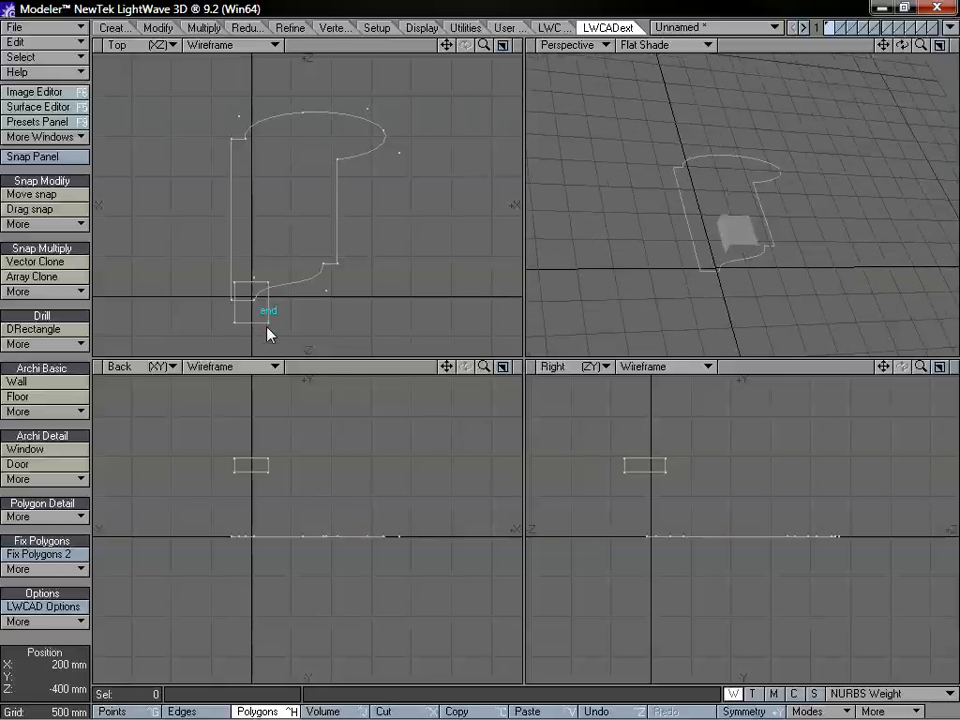
pyautogui.moveTo(299, 321); pyautogui.dragTo(278, 340)
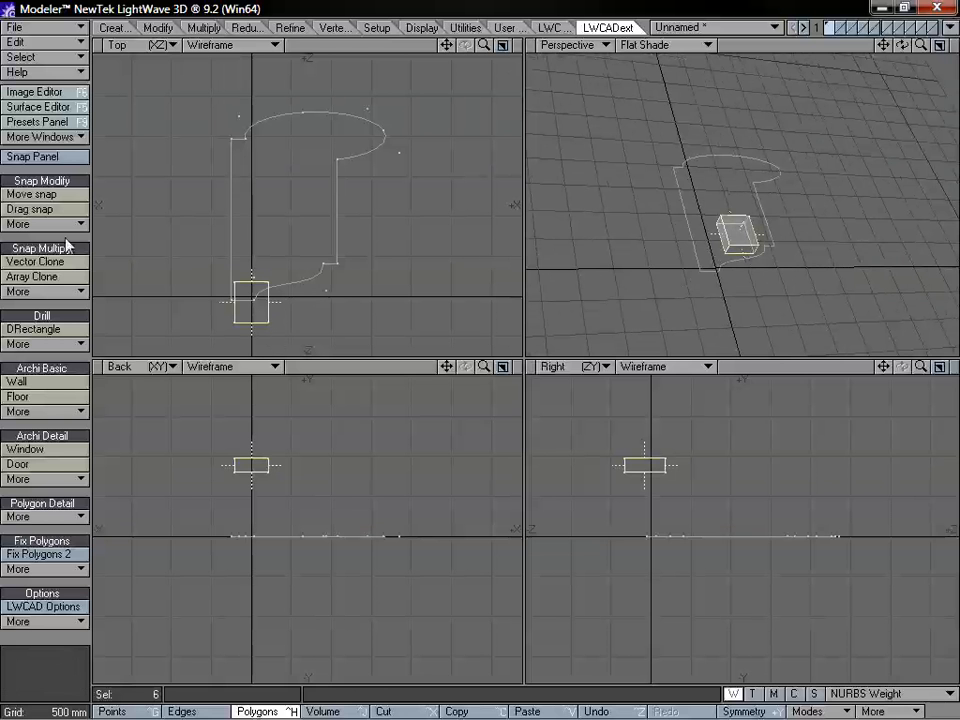
pyautogui.click(55, 291)
pyautogui.click(46, 290)
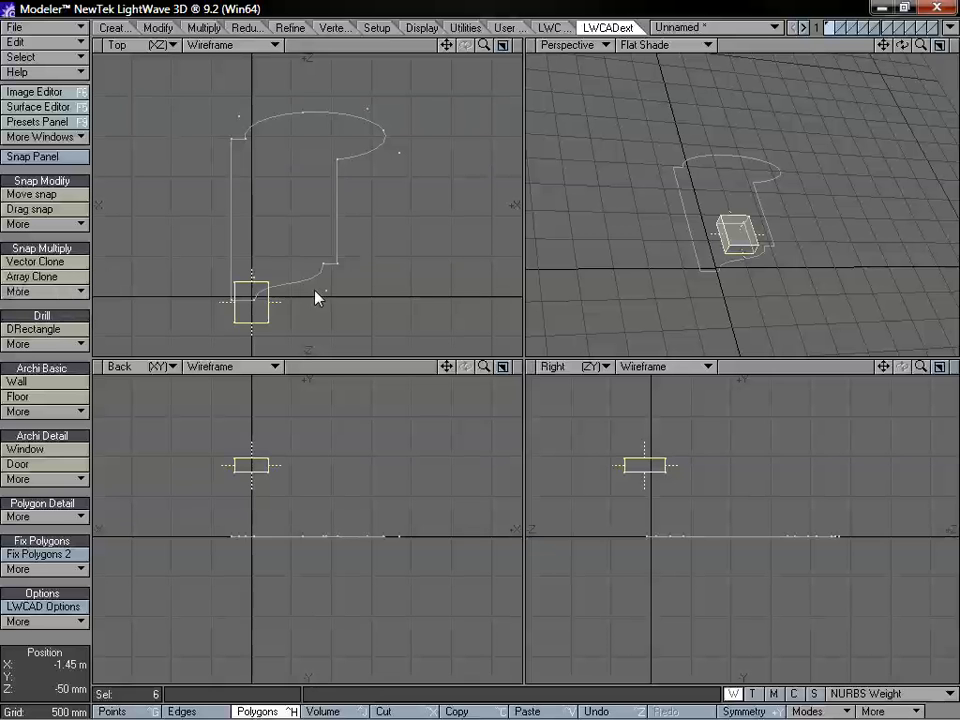
pyautogui.moveTo(247, 137)
pyautogui.mouseDown()
pyautogui.moveTo(264, 114)
pyautogui.moveTo(226, 190)
pyautogui.moveTo(252, 145)
pyautogui.moveTo(246, 150)
pyautogui.moveTo(286, 176)
pyautogui.moveTo(313, 156)
pyautogui.moveTo(385, 165)
pyautogui.moveTo(272, 137)
pyautogui.moveTo(252, 97)
pyautogui.moveTo(242, 120)
pyautogui.moveTo(248, 142)
pyautogui.mouseUp()
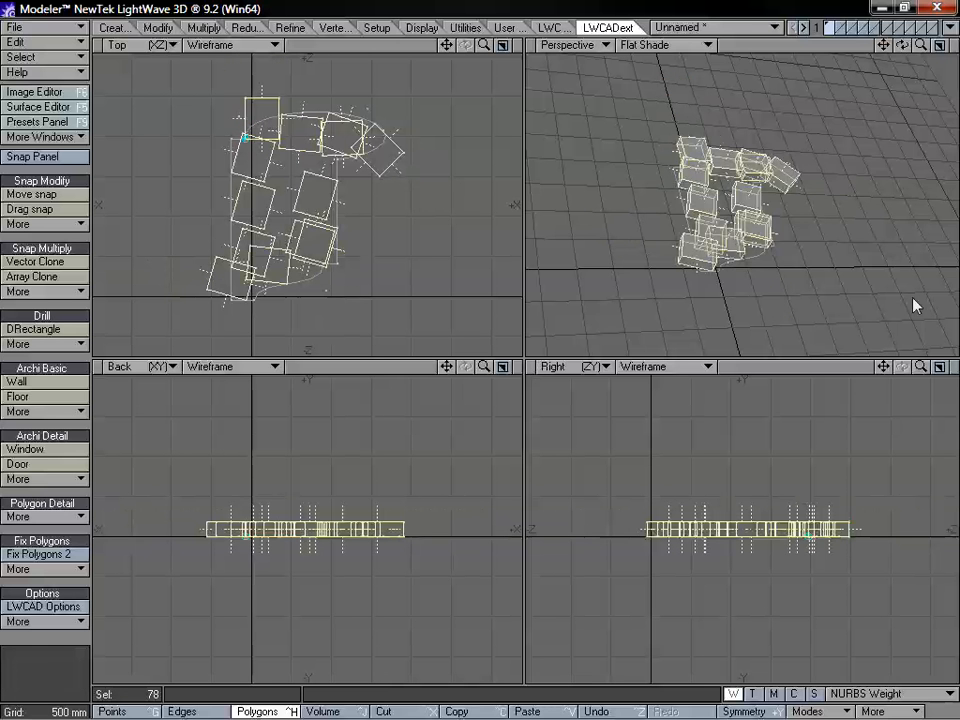
pyautogui.keyDown('alt'); pyautogui.moveTo(913, 304); pyautogui.dragTo(811, 243); pyautogui.keyUp('alt')
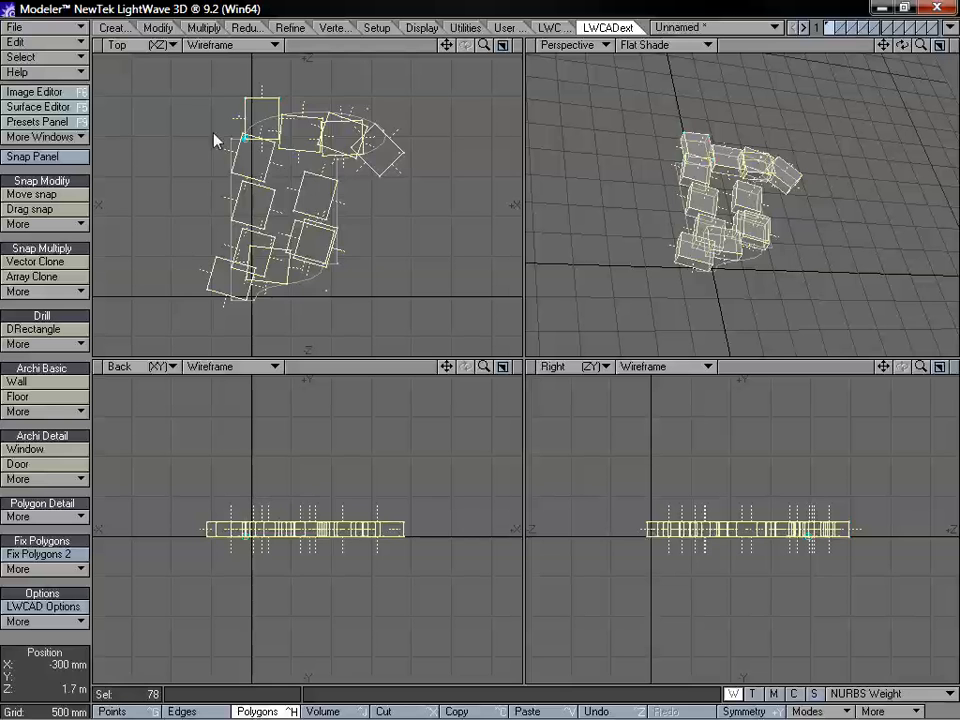
pyautogui.moveTo(216, 141)
pyautogui.mouseDown()
pyautogui.moveTo(223, 94)
pyautogui.moveTo(212, 87)
pyautogui.moveTo(326, 81)
pyautogui.moveTo(386, 90)
pyautogui.moveTo(431, 180)
pyautogui.moveTo(362, 232)
pyautogui.moveTo(212, 38)
pyautogui.moveTo(240, 137)
pyautogui.moveTo(232, 190)
pyautogui.moveTo(249, 201)
pyautogui.moveTo(236, 182)
pyautogui.moveTo(240, 146)
pyautogui.moveTo(231, 160)
pyautogui.mouseUp()
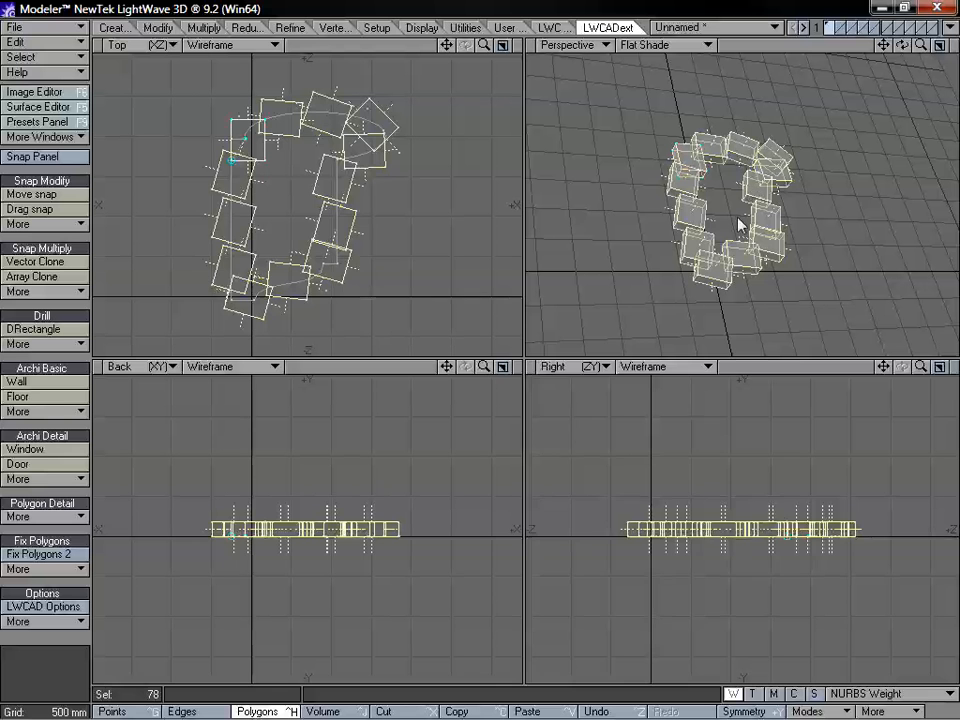
# Step: Set the Rail Clone count to 6 and switch its oriented option off and back on
pyautogui.press('n')
pyautogui.moveTo(773, 408); pyautogui.dragTo(767, 406)
pyautogui.click(681, 440)
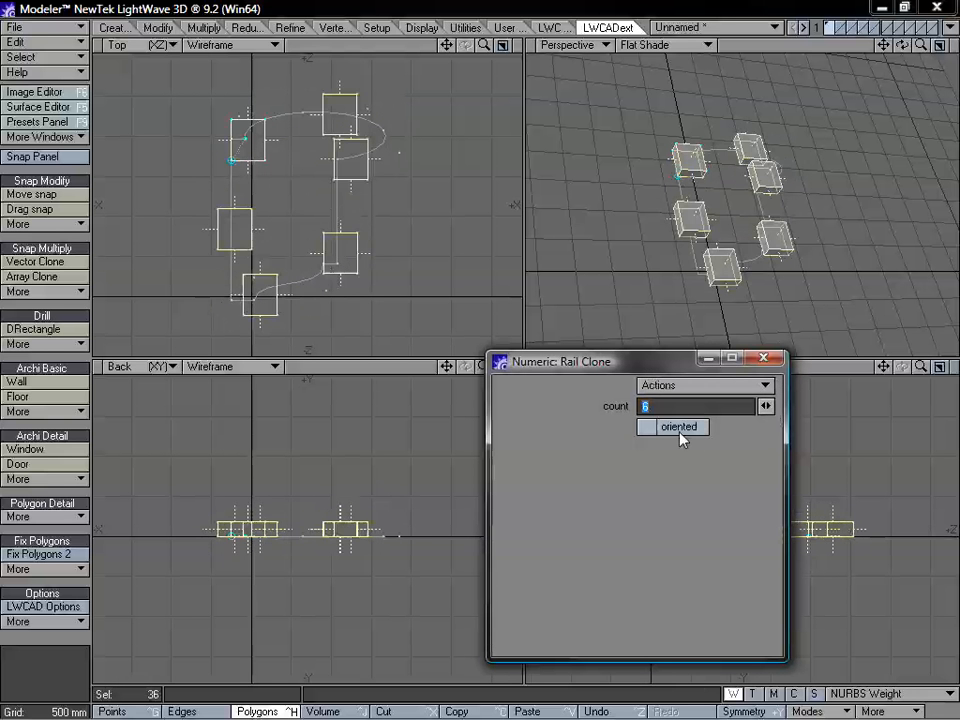
pyautogui.click(681, 440)
pyautogui.click(765, 359)
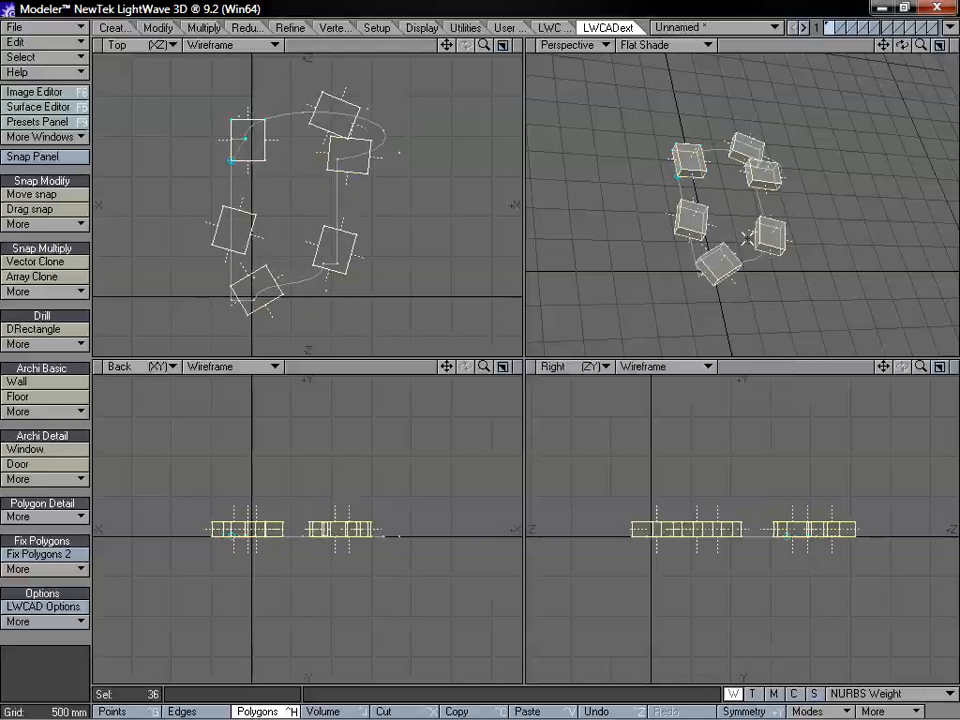
# Step: Delete the cloned boxes and the pattern curve, leaving the layer empty
pyautogui.moveTo(750, 231)
pyautogui.keyDown('alt'); pyautogui.mouseDown()
pyautogui.moveTo(686, 144)
pyautogui.moveTo(742, 190)
pyautogui.moveTo(821, 180)
pyautogui.moveTo(744, 191)
pyautogui.mouseUp(); pyautogui.keyUp('alt')
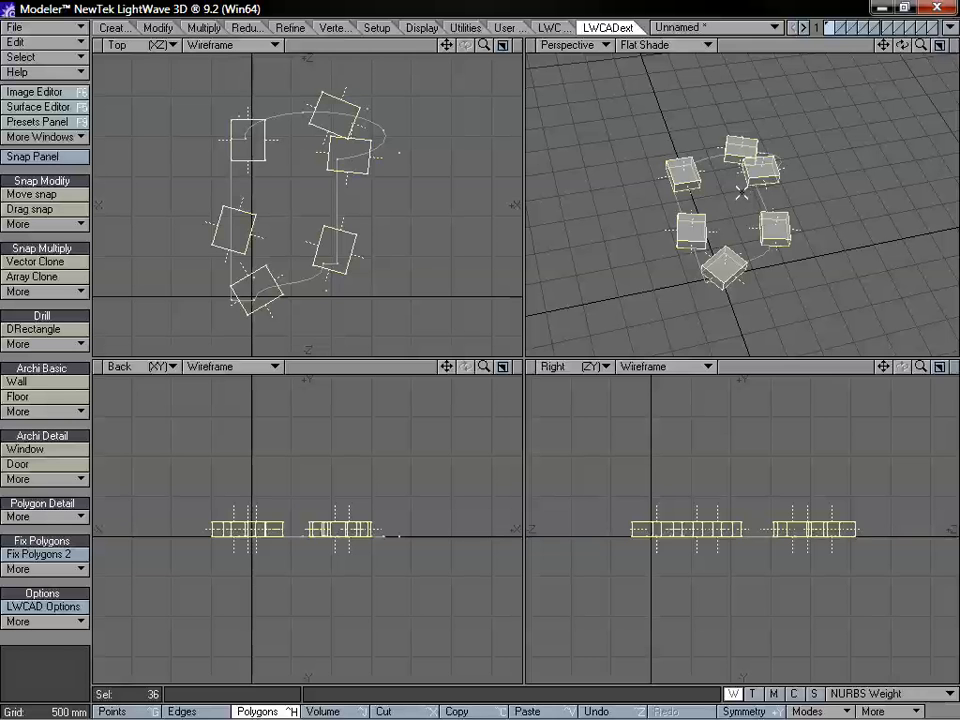
pyautogui.press('Delete')
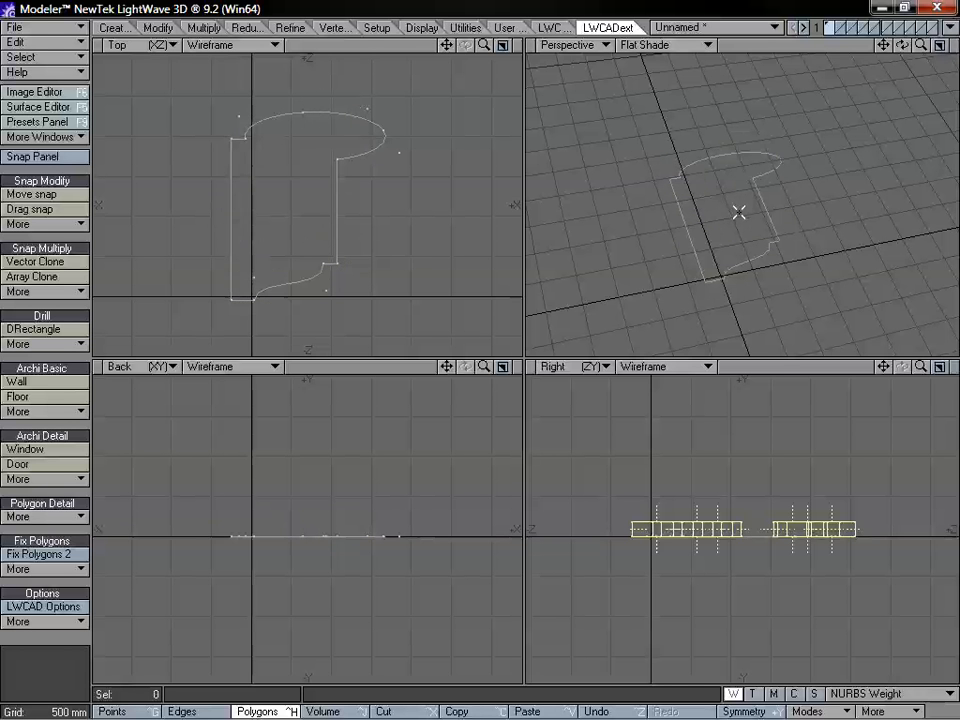
pyautogui.click(830, 28)
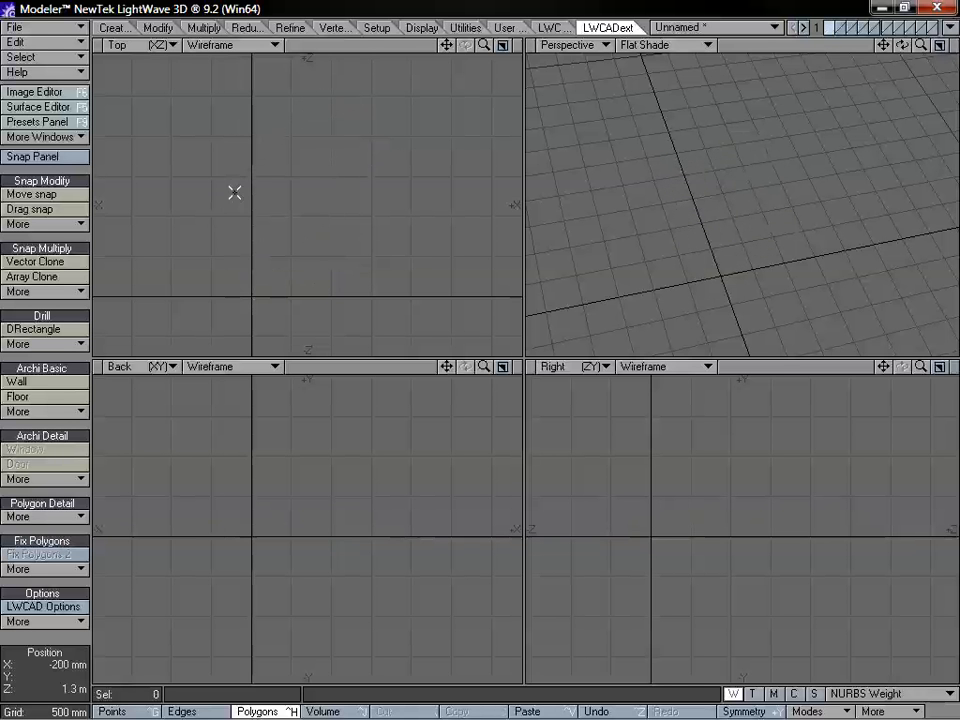
pyautogui.click(73, 293)
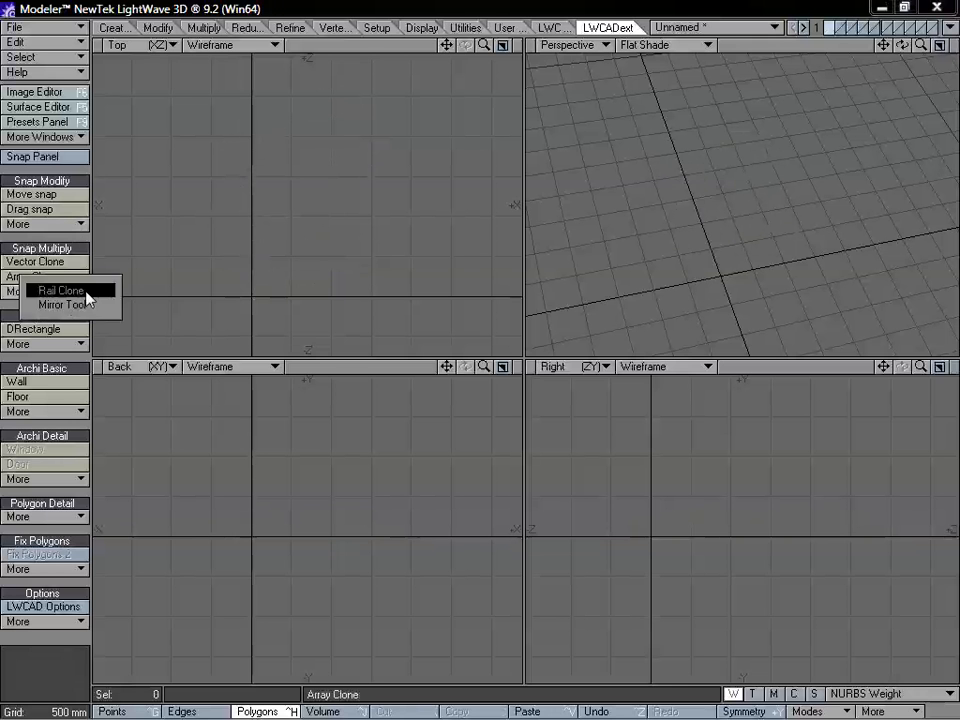
pyautogui.click(180, 211)
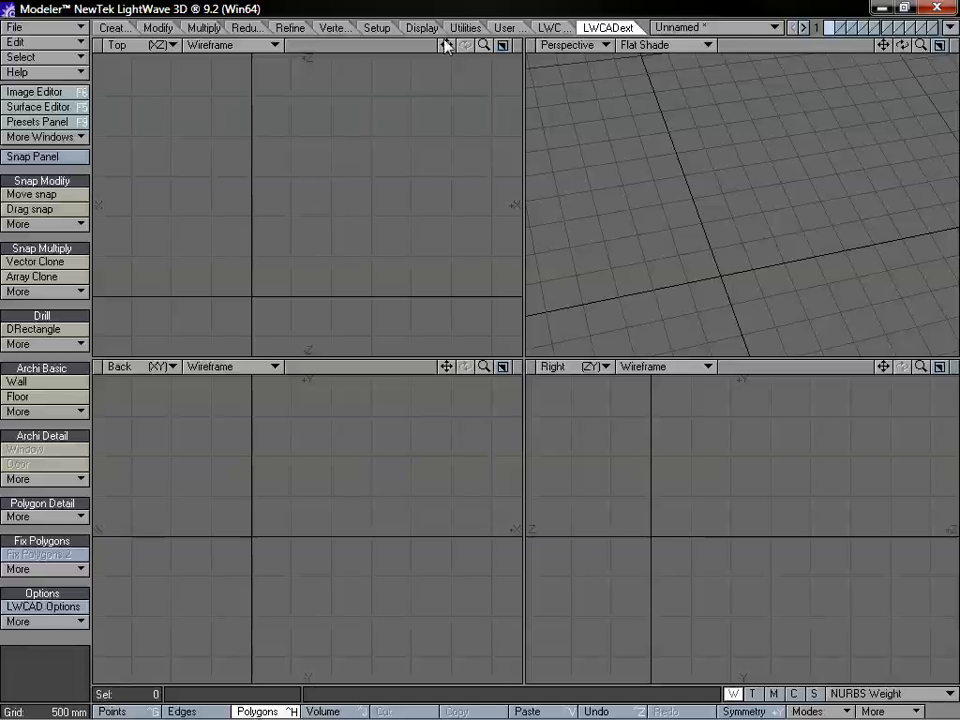
# Step: Create a large box around the origin in the Top view and give it height in the Back view
pyautogui.moveTo(481, 46); pyautogui.dragTo(484, 44)
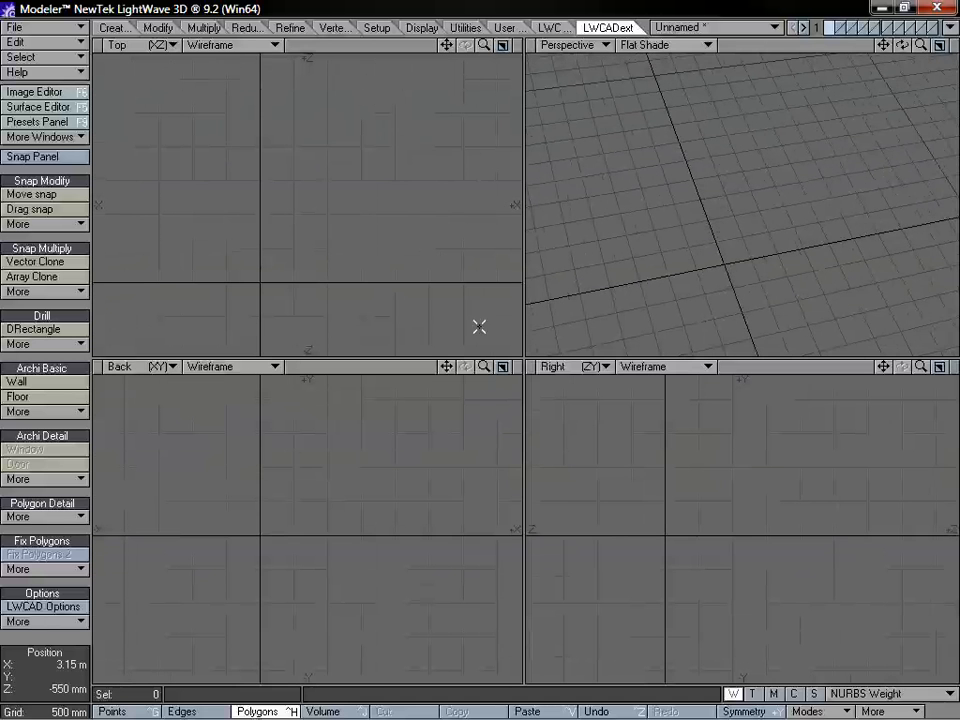
pyautogui.moveTo(447, 368); pyautogui.dragTo(485, 367)
pyautogui.moveTo(446, 45); pyautogui.dragTo(447, 52)
pyautogui.keyDown('alt'); pyautogui.moveTo(775, 146); pyautogui.dragTo(746, 153); pyautogui.keyUp('alt')
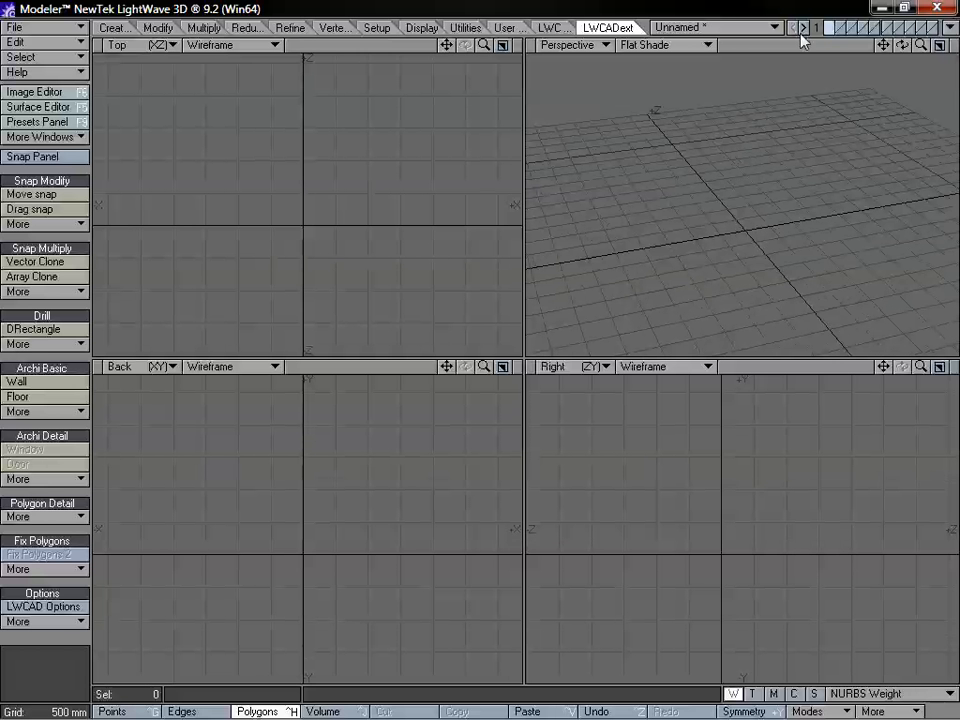
pyautogui.click(100, 27)
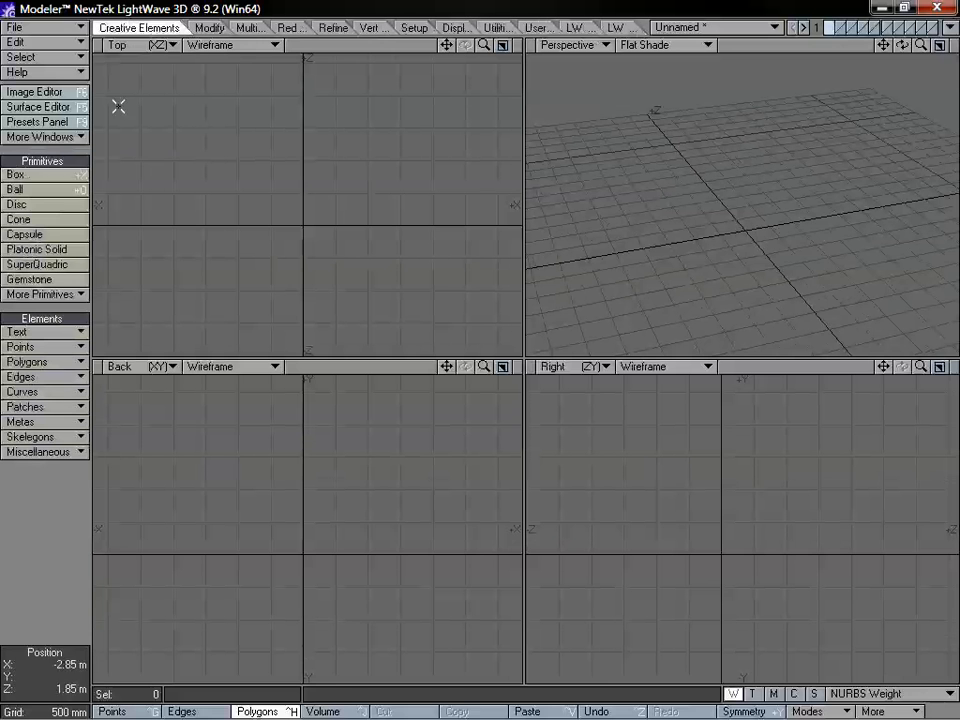
pyautogui.click(64, 178)
pyautogui.moveTo(222, 155); pyautogui.dragTo(388, 299)
pyautogui.moveTo(307, 467); pyautogui.dragTo(321, 392)
pyautogui.press('y')
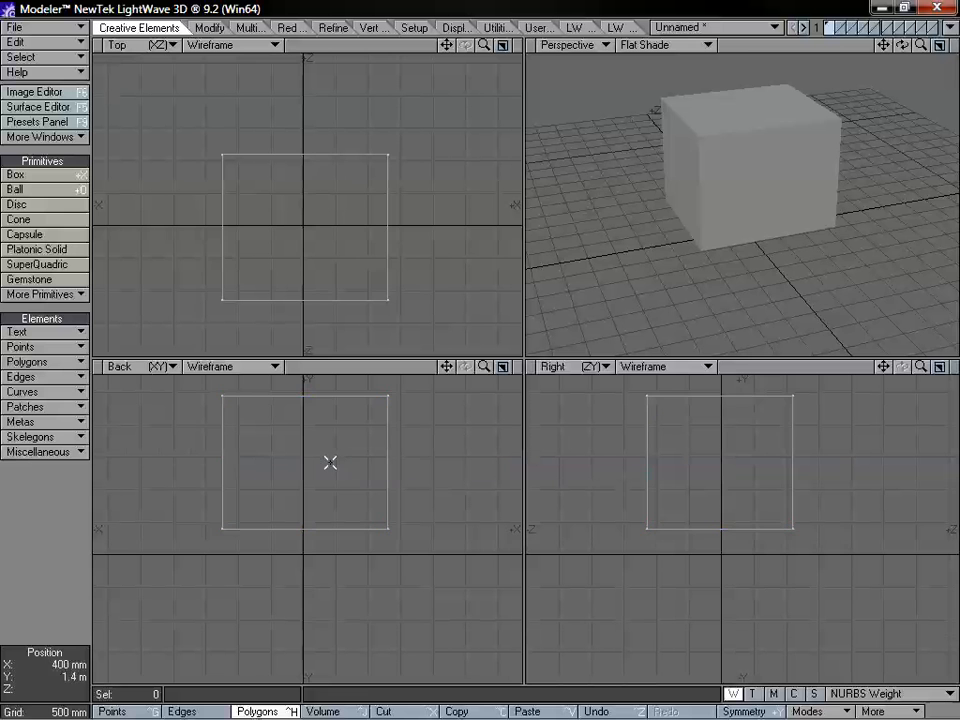
# Step: Tilt the box counterclockwise in the Back view and move it upward and slightly left
pyautogui.moveTo(330, 459); pyautogui.dragTo(309, 459)
pyautogui.press('t')
pyautogui.moveTo(334, 523); pyautogui.dragTo(314, 474)
pyautogui.moveTo(447, 367); pyautogui.dragTo(447, 423)
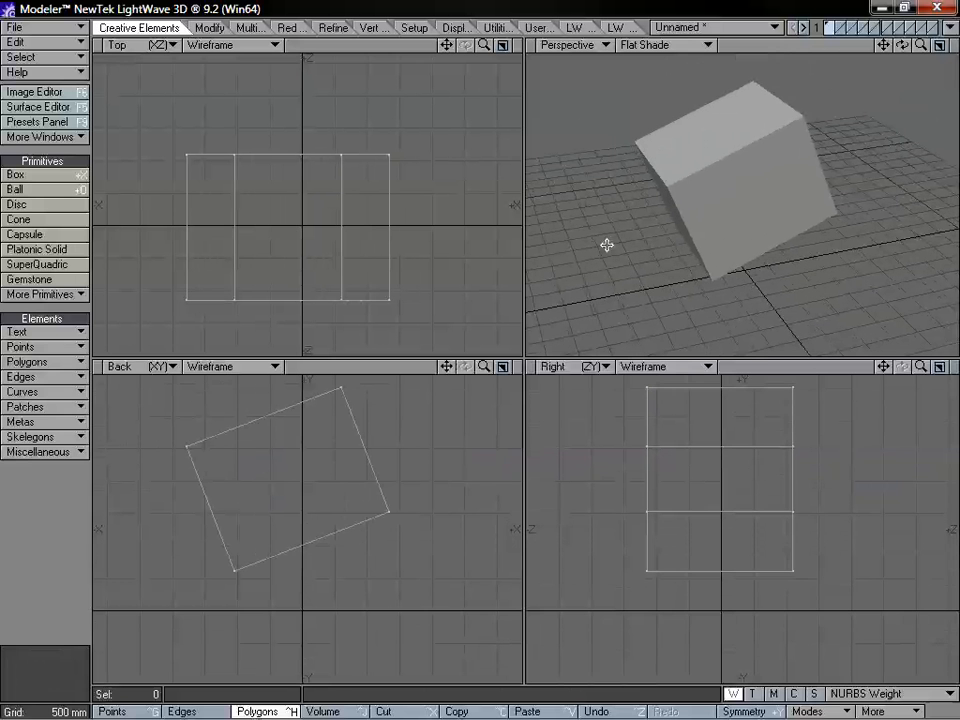
# Step: Try the LWCAD Mirror Tool on the tilted box across its lower edge in the Back view, and undo the mirror
pyautogui.click(615, 28)
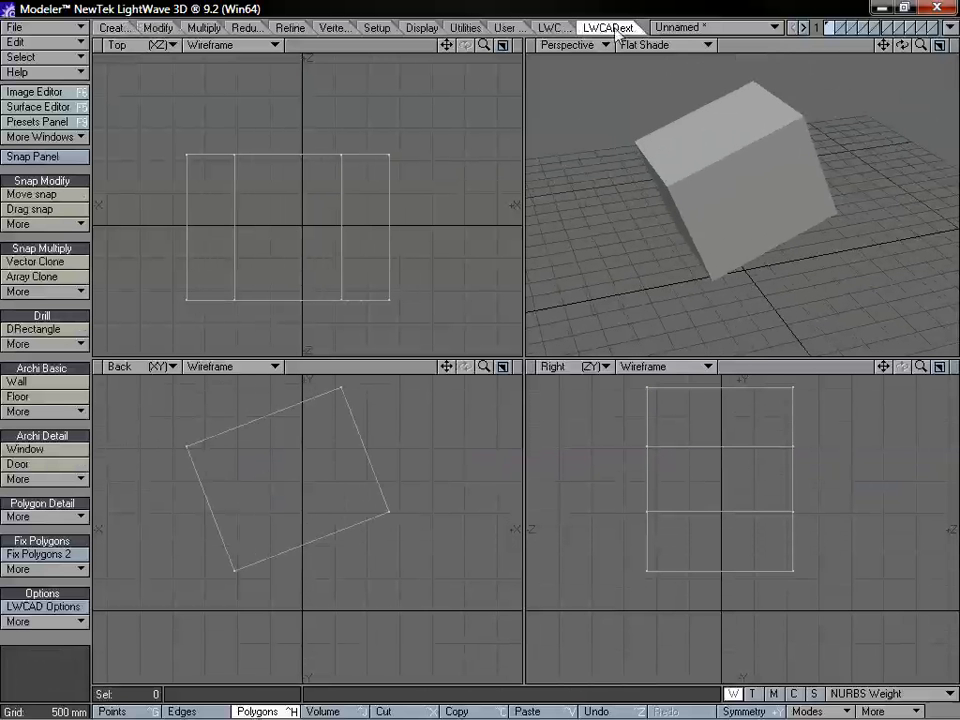
pyautogui.click(73, 294)
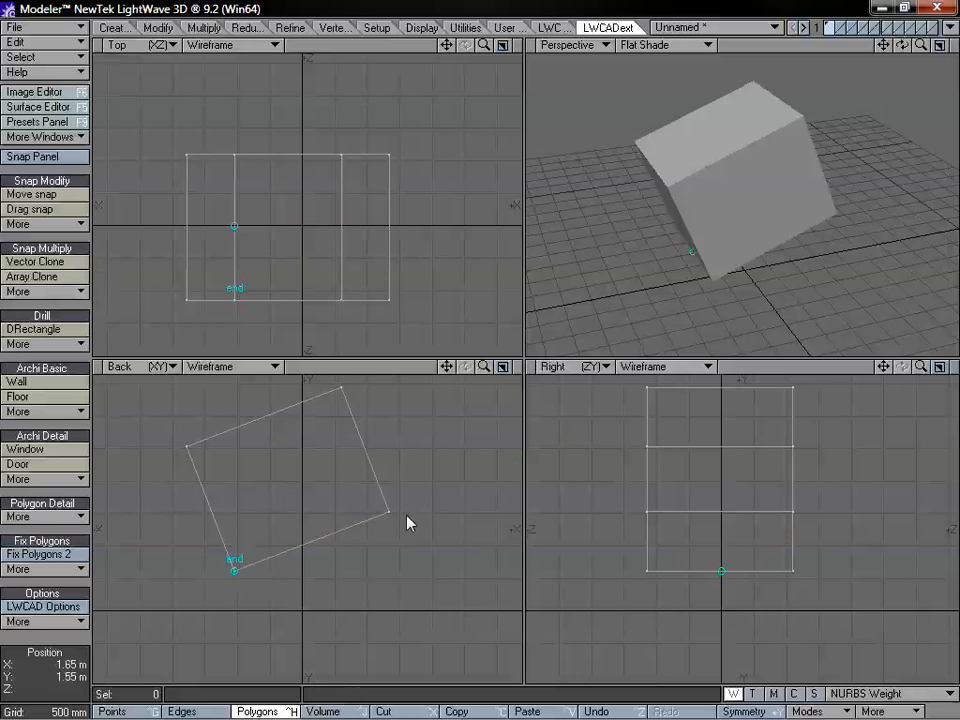
pyautogui.moveTo(407, 523); pyautogui.dragTo(390, 517)
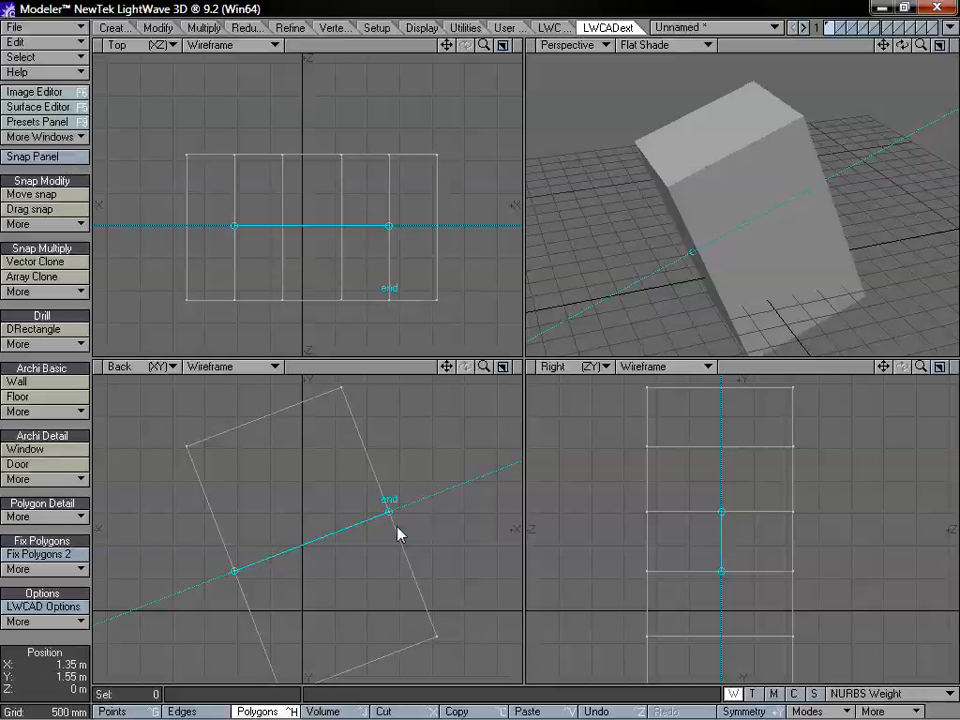
pyautogui.moveTo(397, 534)
pyautogui.mouseDown()
pyautogui.moveTo(390, 621)
pyautogui.moveTo(349, 647)
pyautogui.moveTo(336, 634)
pyautogui.moveTo(384, 547)
pyautogui.moveTo(334, 444)
pyautogui.moveTo(251, 439)
pyautogui.moveTo(304, 431)
pyautogui.moveTo(372, 485)
pyautogui.moveTo(360, 611)
pyautogui.moveTo(394, 555)
pyautogui.moveTo(390, 506)
pyautogui.moveTo(392, 514)
pyautogui.mouseUp()
pyautogui.moveTo(486, 368); pyautogui.dragTo(447, 370)
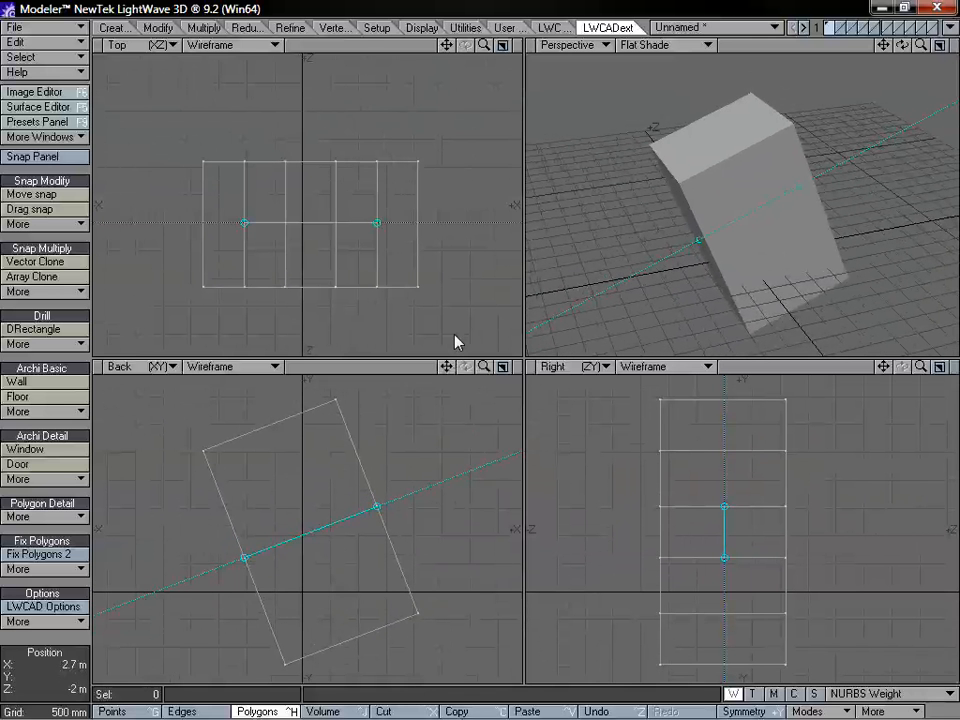
pyautogui.press('space')
pyautogui.hotkey('ctrl', 'z')
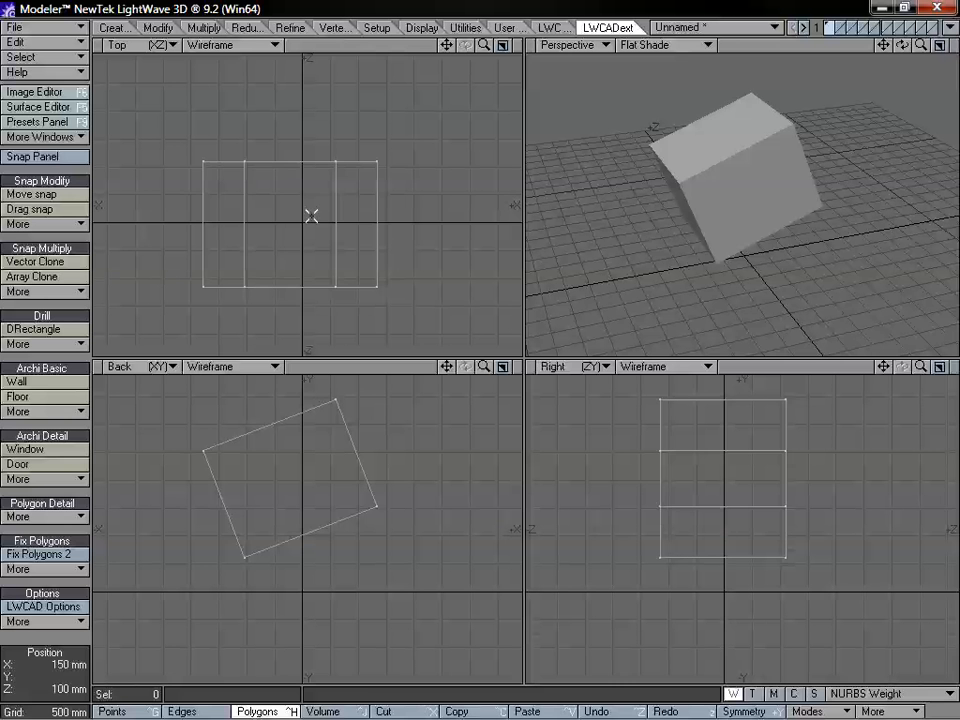
# Step: Rotate the box in the Top, Back and Right views so it is tilted on all axes
pyautogui.press('y')
pyautogui.moveTo(303, 218); pyautogui.dragTo(319, 218)
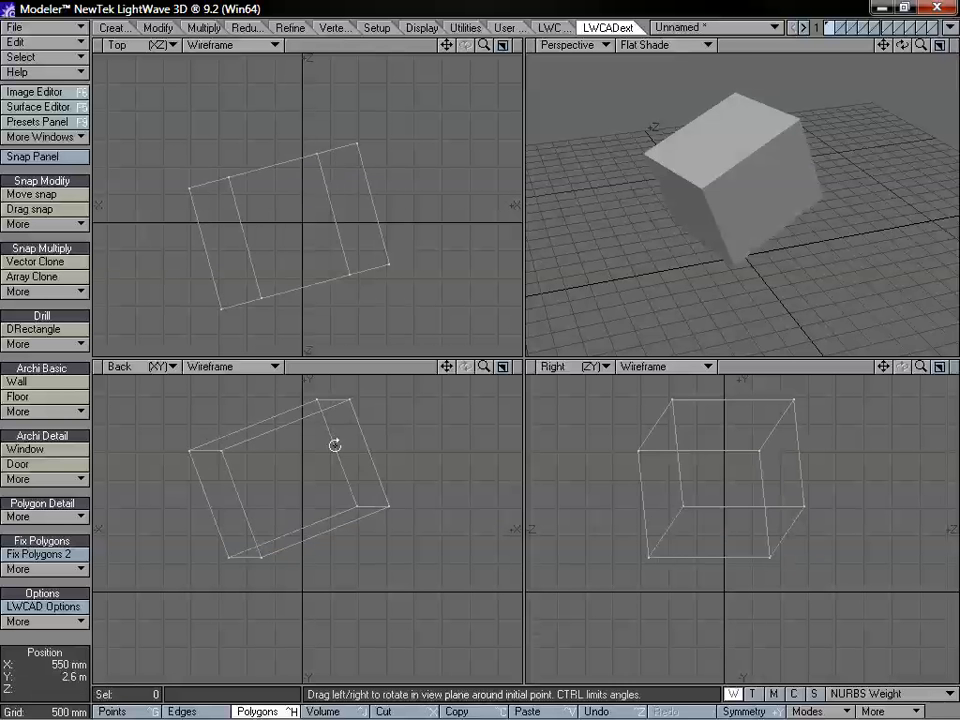
pyautogui.moveTo(313, 476); pyautogui.dragTo(246, 476)
pyautogui.moveTo(724, 456); pyautogui.dragTo(720, 452)
pyautogui.keyDown('alt'); pyautogui.moveTo(800, 225); pyautogui.dragTo(848, 177); pyautogui.keyUp('alt')
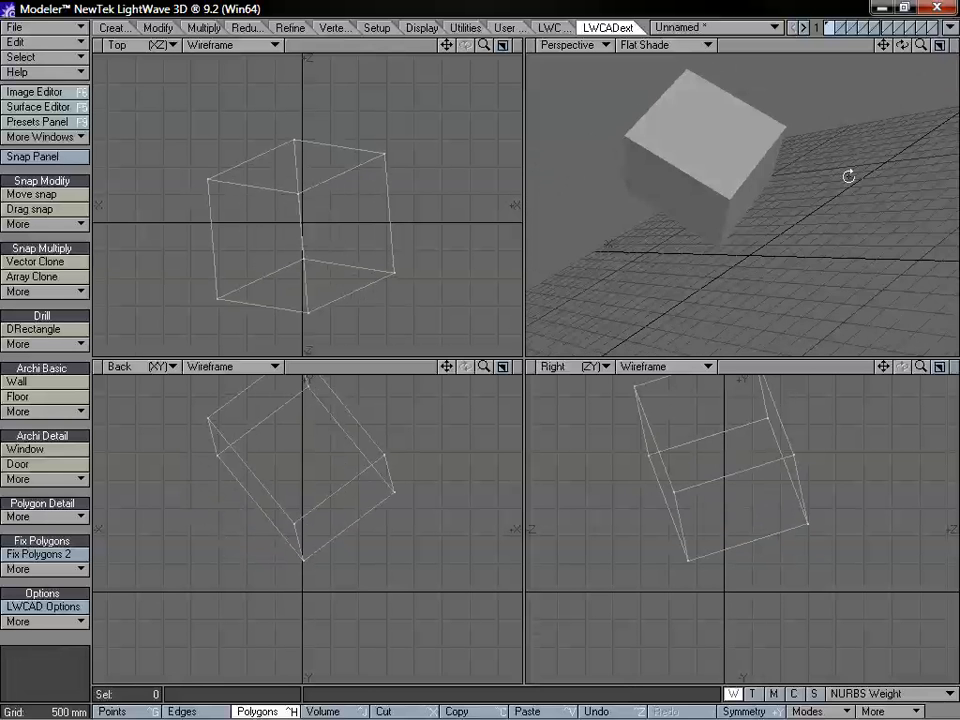
# Step: Mirror the rotated box across its lower face with the Mirror Tool, defining the plane by three points in the Perspective view
pyautogui.click(71, 291)
pyautogui.click(80, 290)
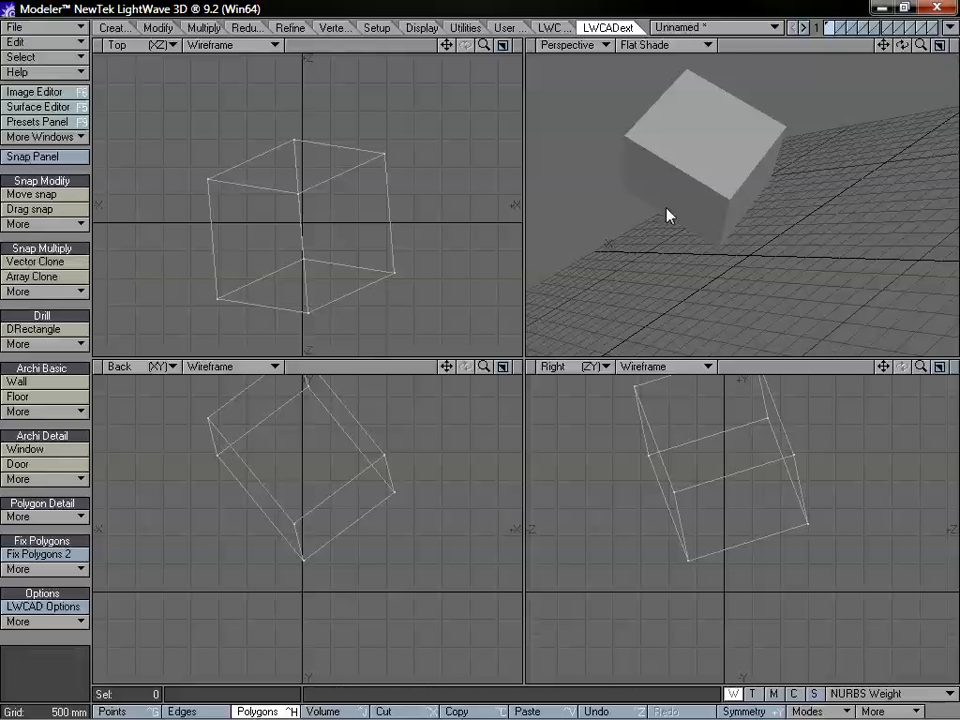
pyautogui.click(730, 200)
pyautogui.moveTo(738, 214)
pyautogui.keyDown('alt'); pyautogui.mouseDown()
pyautogui.moveTo(789, 261)
pyautogui.moveTo(804, 247)
pyautogui.moveTo(782, 189)
pyautogui.moveTo(797, 223)
pyautogui.moveTo(756, 212)
pyautogui.mouseUp(); pyautogui.keyUp('alt')
pyautogui.click(756, 212)
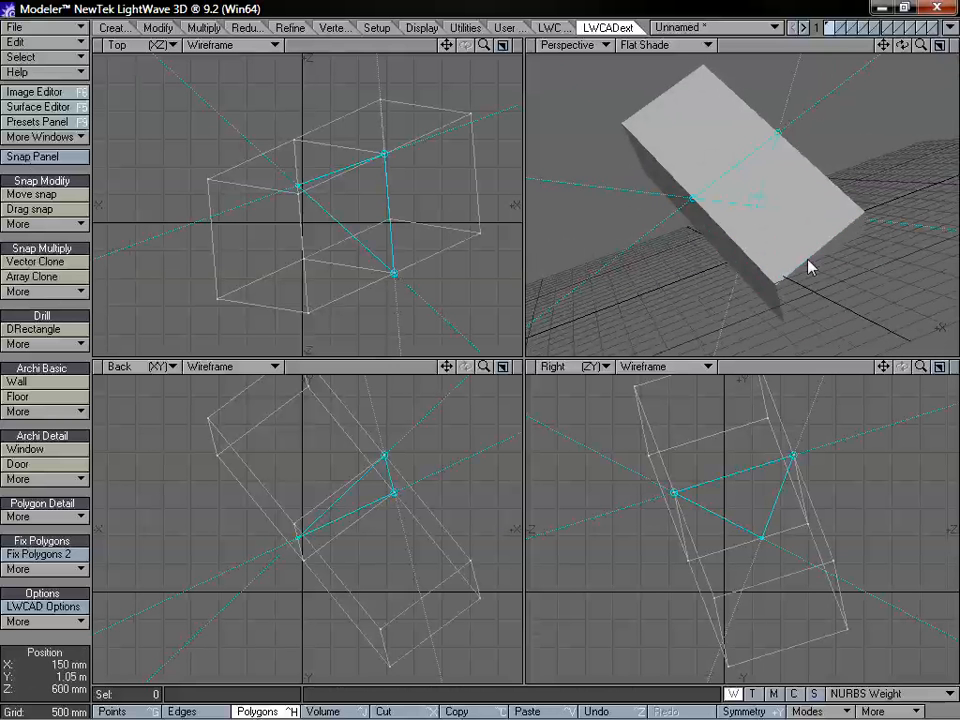
# Step: Examine the mirrored box and its mirror plane from several angles and check the Mirror Tool's numeric options
pyautogui.moveTo(808, 266)
pyautogui.keyDown('alt'); pyautogui.mouseDown()
pyautogui.moveTo(761, 195)
pyautogui.moveTo(868, 165)
pyautogui.moveTo(881, 229)
pyautogui.moveTo(851, 236)
pyautogui.moveTo(606, 180)
pyautogui.moveTo(731, 221)
pyautogui.moveTo(759, 246)
pyautogui.moveTo(816, 244)
pyautogui.moveTo(842, 266)
pyautogui.moveTo(806, 254)
pyautogui.mouseUp(); pyautogui.keyUp('alt')
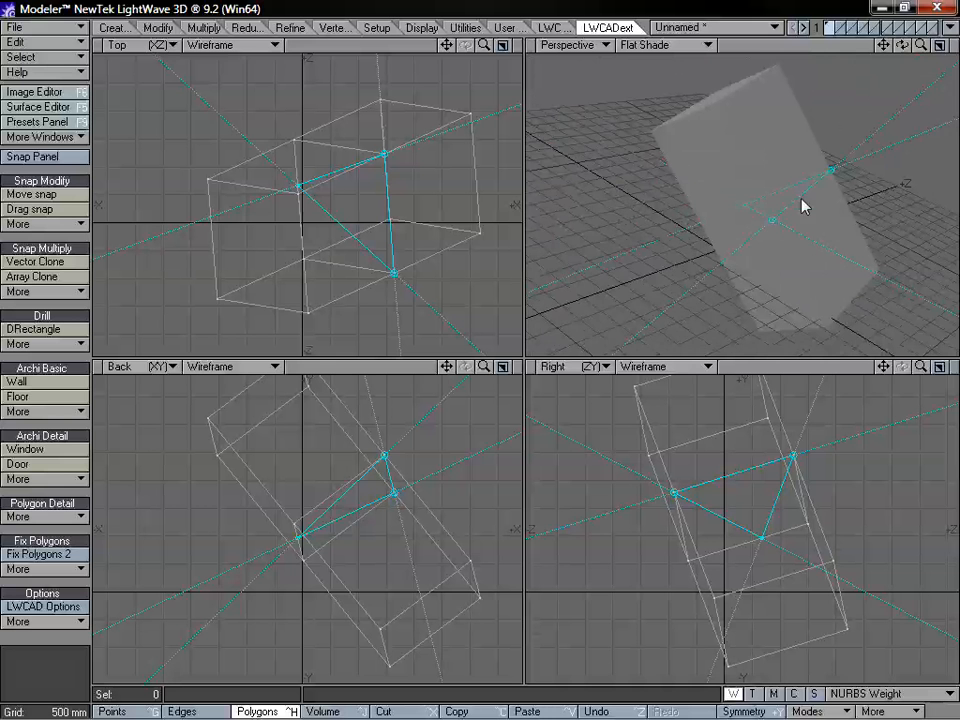
pyautogui.keyDown('alt'); pyautogui.moveTo(768, 211); pyautogui.dragTo(691, 230); pyautogui.keyUp('alt')
pyautogui.keyDown('alt'); pyautogui.moveTo(762, 172); pyautogui.dragTo(757, 237); pyautogui.keyUp('alt')
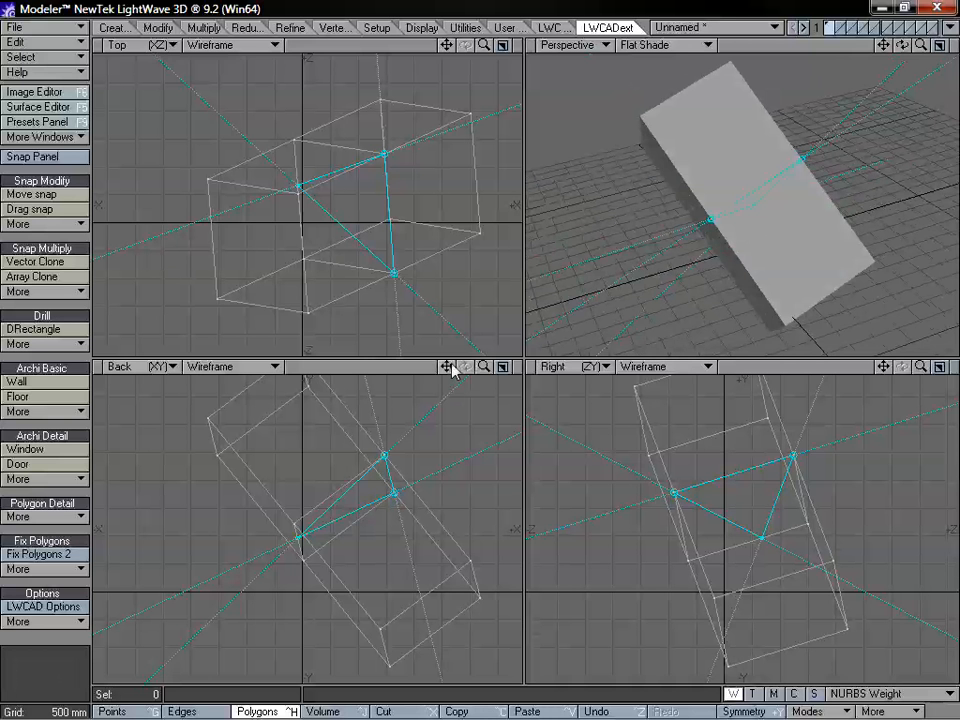
pyautogui.moveTo(484, 366)
pyautogui.mouseDown()
pyautogui.moveTo(474, 366)
pyautogui.moveTo(481, 358)
pyautogui.mouseUp()
pyautogui.keyDown('alt'); pyautogui.moveTo(725, 230); pyautogui.dragTo(790, 226); pyautogui.keyUp('alt')
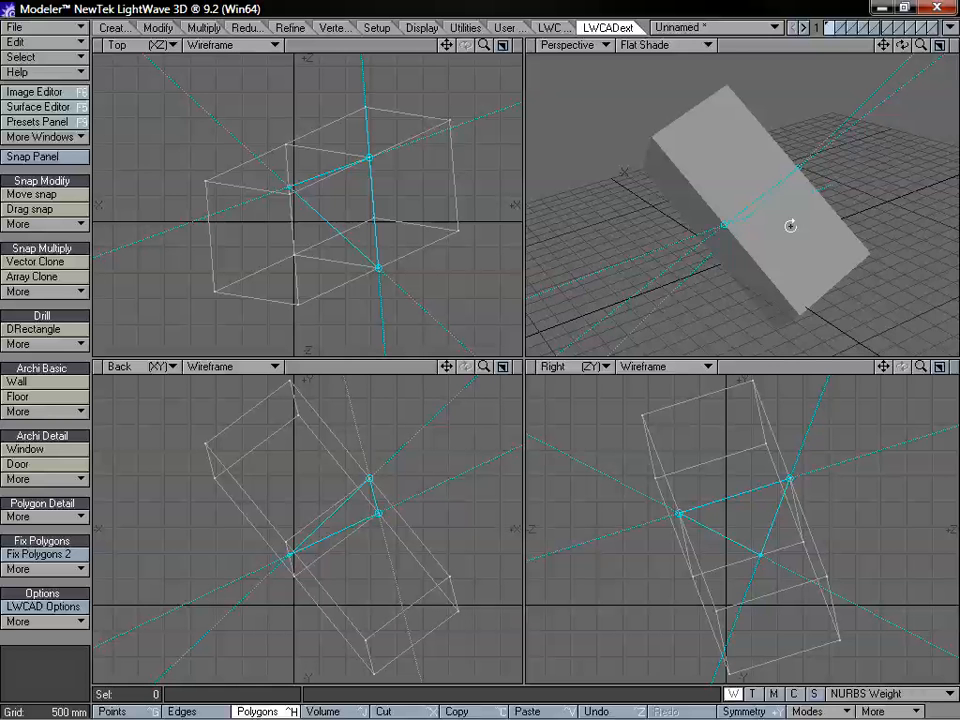
pyautogui.moveTo(804, 221)
pyautogui.keyDown('alt'); pyautogui.mouseDown()
pyautogui.moveTo(820, 160)
pyautogui.moveTo(838, 227)
pyautogui.moveTo(799, 227)
pyautogui.mouseUp(); pyautogui.keyUp('alt')
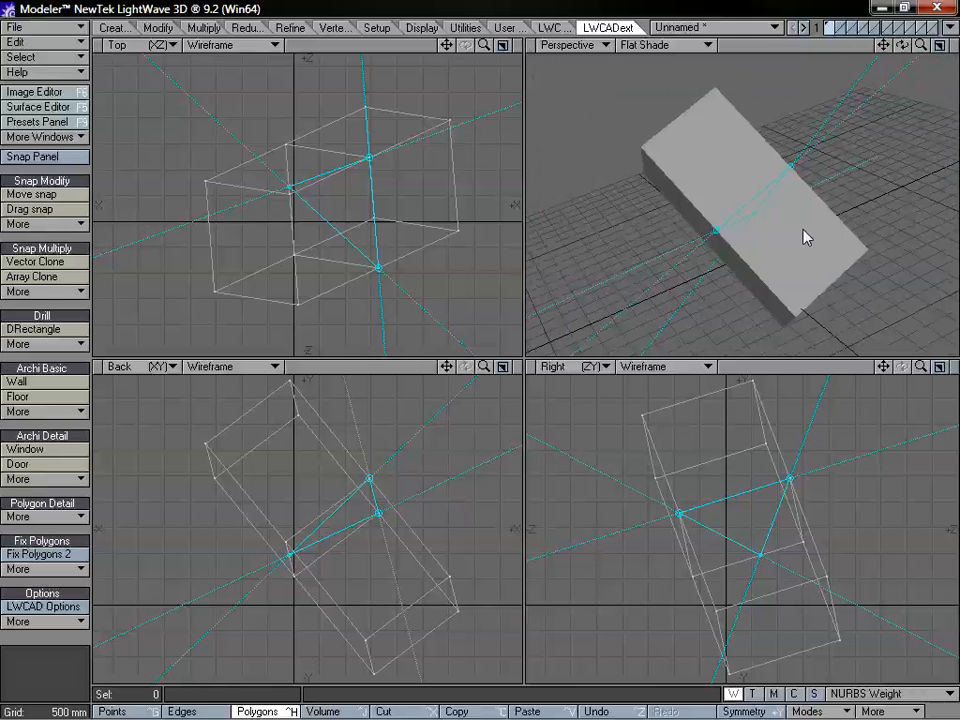
pyautogui.keyDown('alt'); pyautogui.moveTo(806, 237); pyautogui.dragTo(782, 201); pyautogui.keyUp('alt')
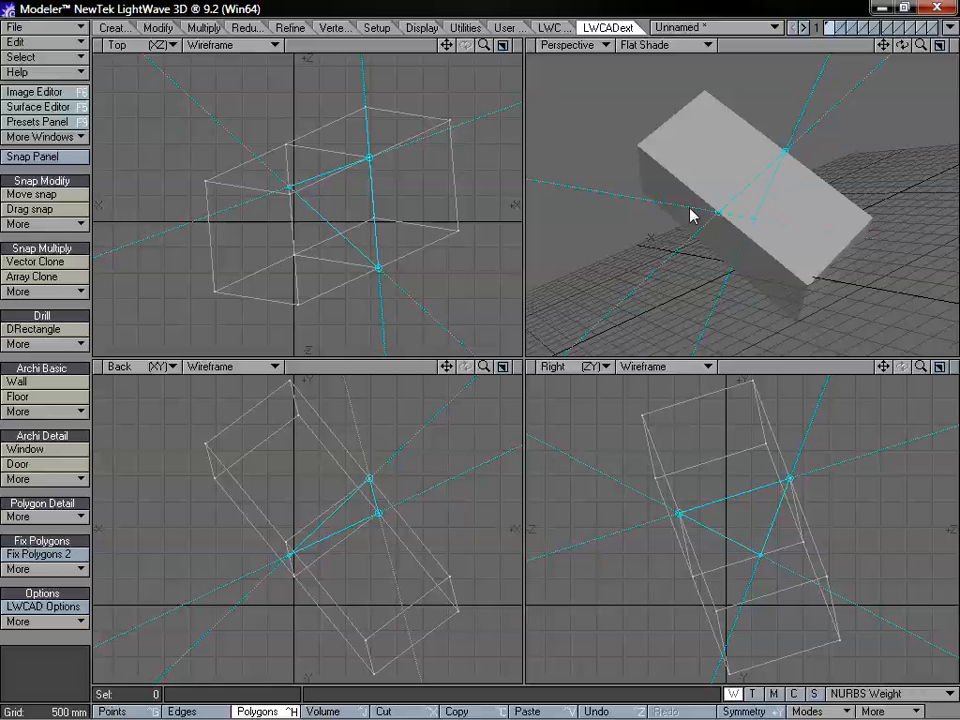
pyautogui.keyDown('alt'); pyautogui.moveTo(756, 291); pyautogui.dragTo(783, 271); pyautogui.keyUp('alt')
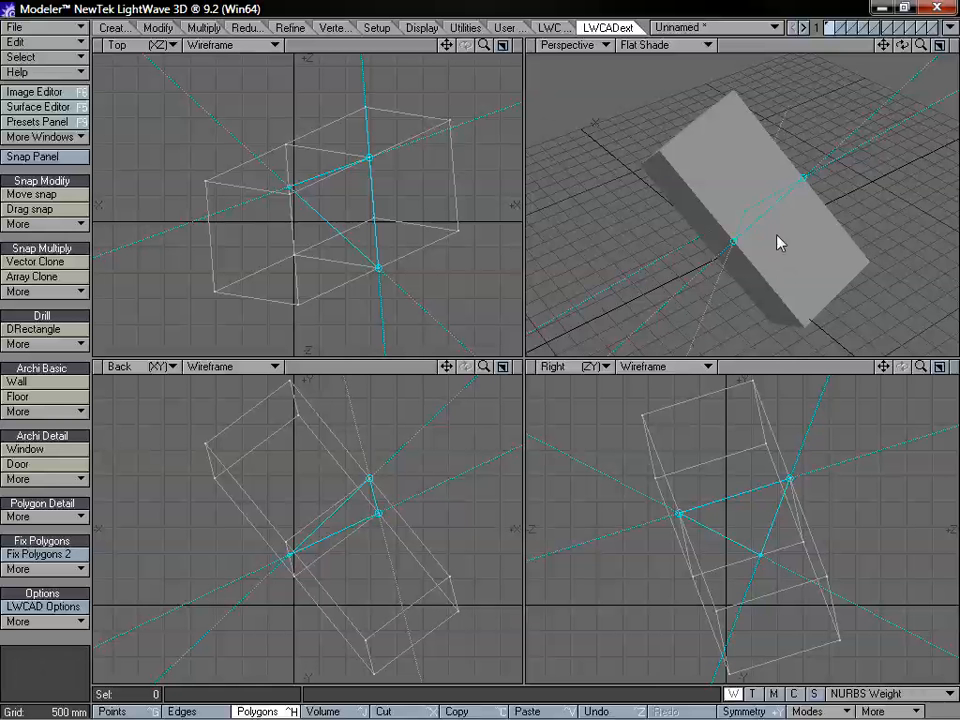
pyautogui.keyDown('alt'); pyautogui.moveTo(778, 242); pyautogui.dragTo(699, 230); pyautogui.keyUp('alt')
pyautogui.press('n')
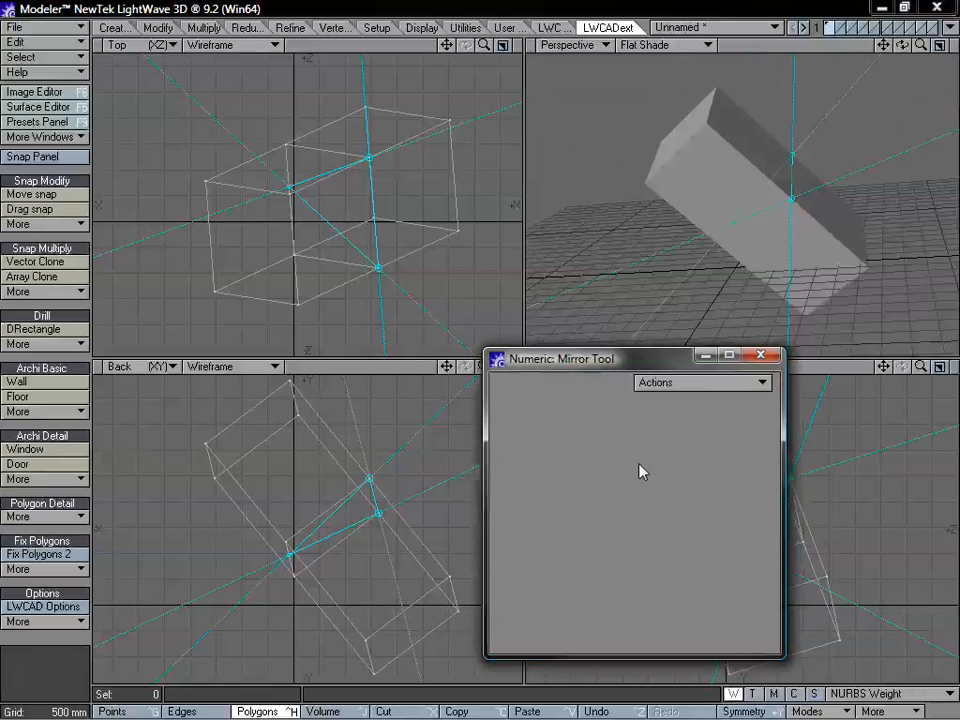
pyautogui.click(761, 355)
pyautogui.keyDown('alt'); pyautogui.moveTo(812, 208); pyautogui.dragTo(844, 229); pyautogui.keyUp('alt')
pyautogui.keyDown('alt'); pyautogui.moveTo(768, 177); pyautogui.dragTo(793, 253); pyautogui.keyUp('alt')
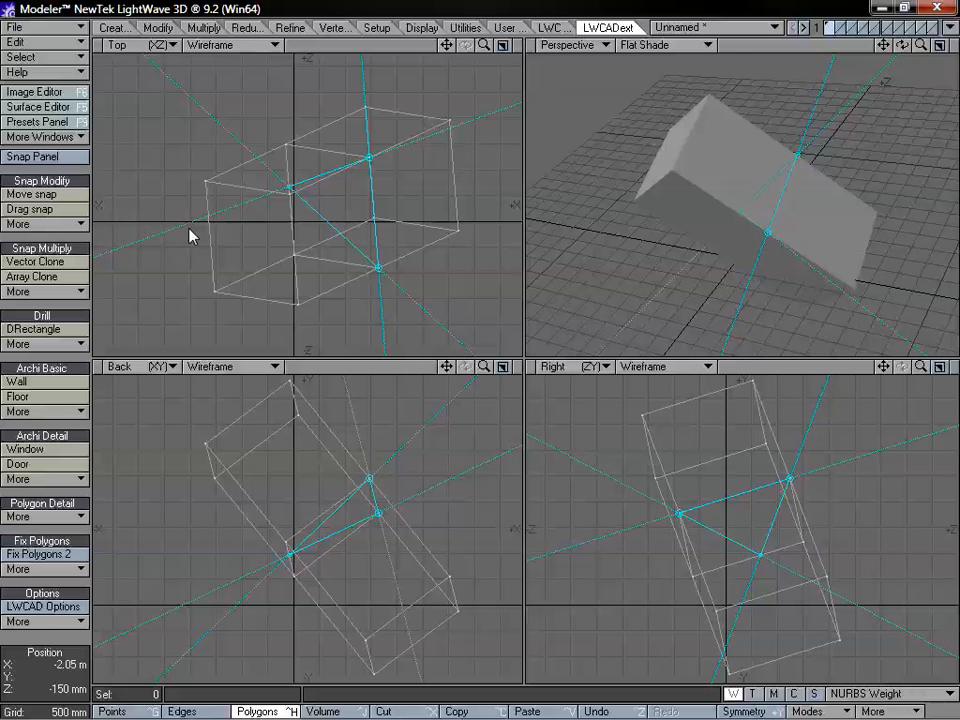
pyautogui.keyDown('alt'); pyautogui.moveTo(754, 204); pyautogui.dragTo(793, 197); pyautogui.keyUp('alt')
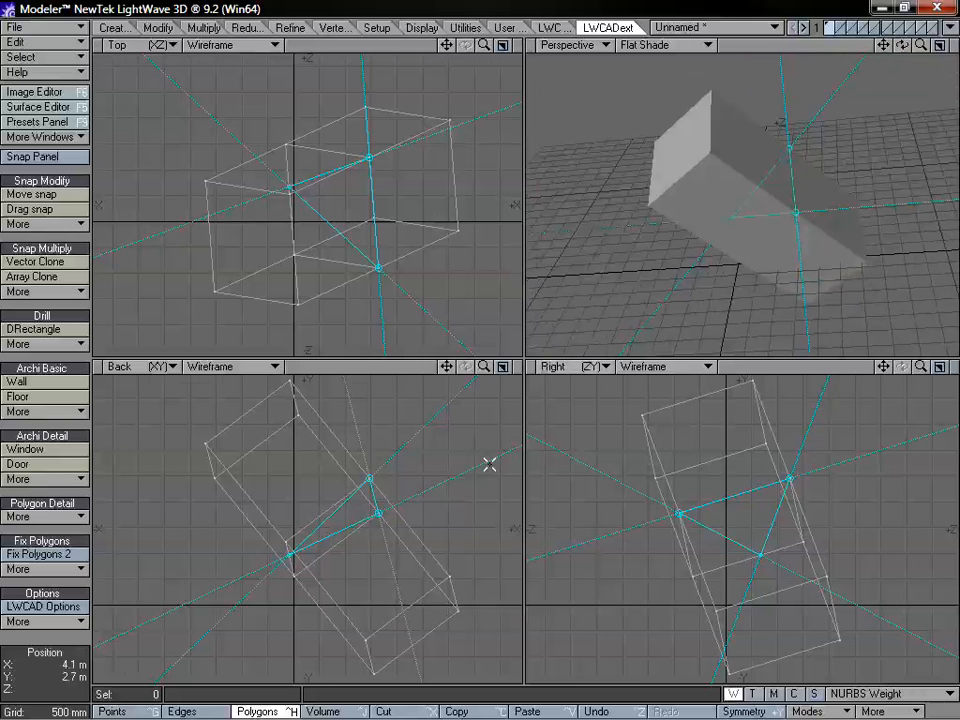
# Step: Finish the Mirror Tool operation and fit the mirrored geometry in all viewports
pyautogui.press('space')
pyautogui.press('a')
pyautogui.keyDown('alt'); pyautogui.moveTo(851, 171); pyautogui.dragTo(769, 277); pyautogui.keyUp('alt')
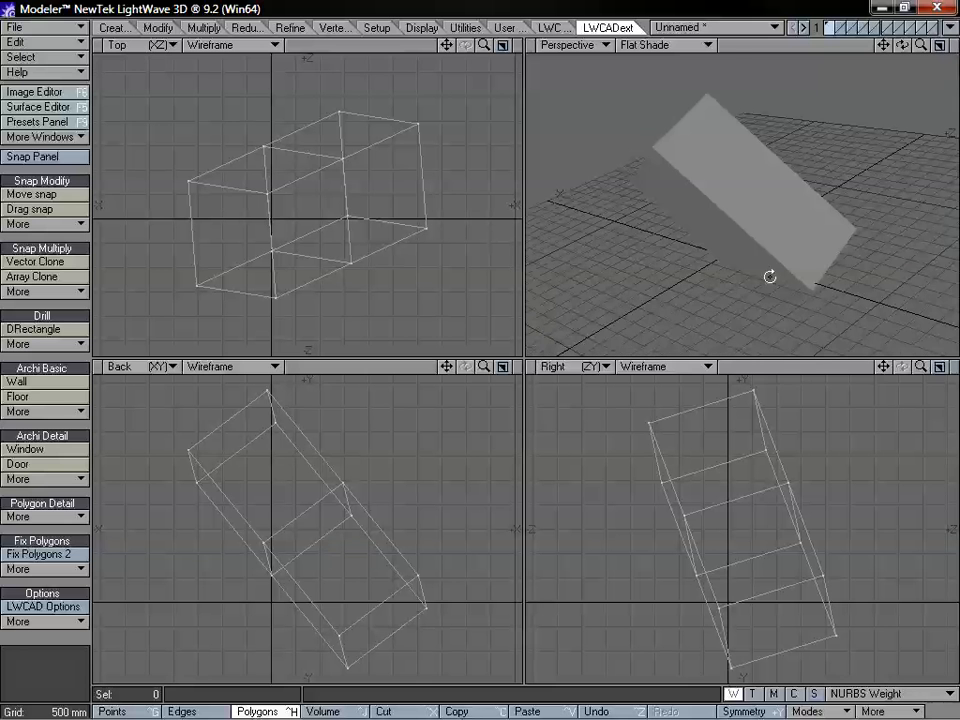